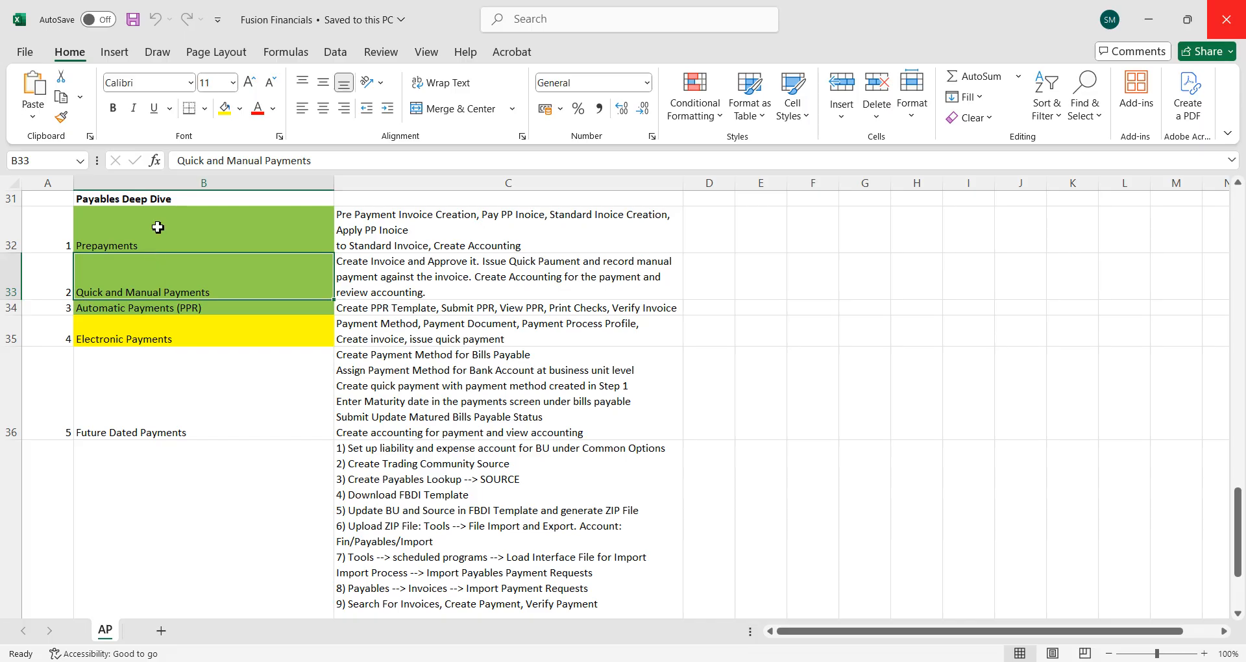
Review the Payables Deep Dive outline from Quick and Manual Payments through the process steps for Future Dated Payments.
click(151, 283)
click(161, 311)
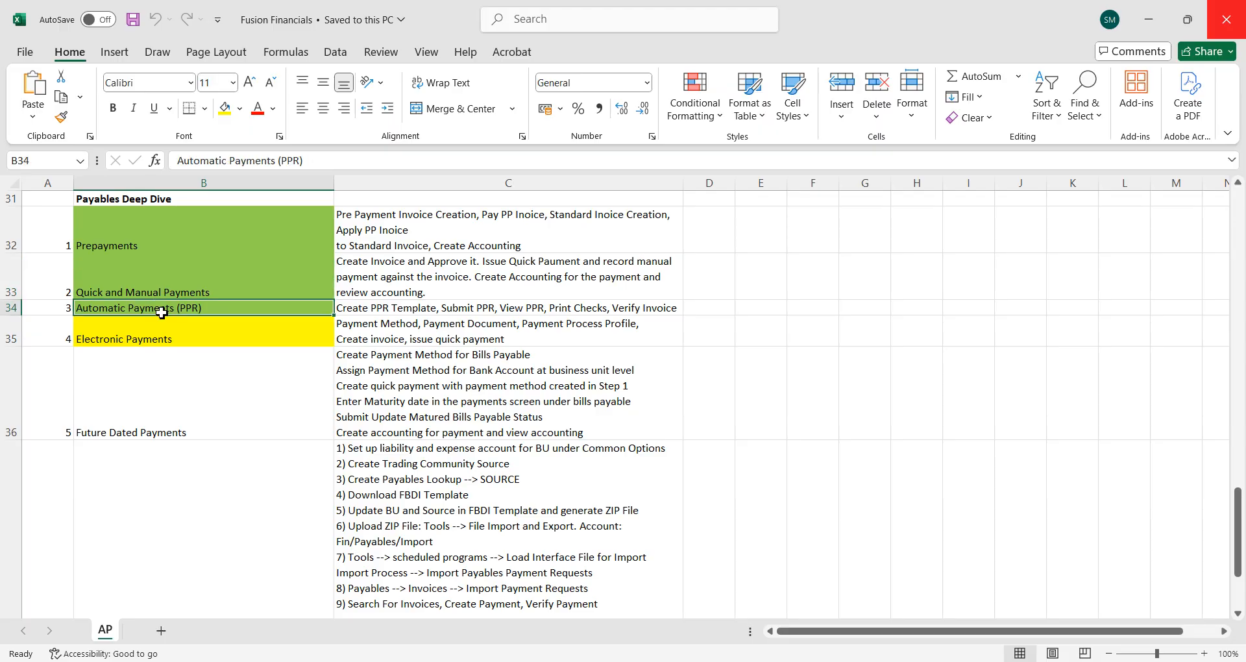
click(158, 334)
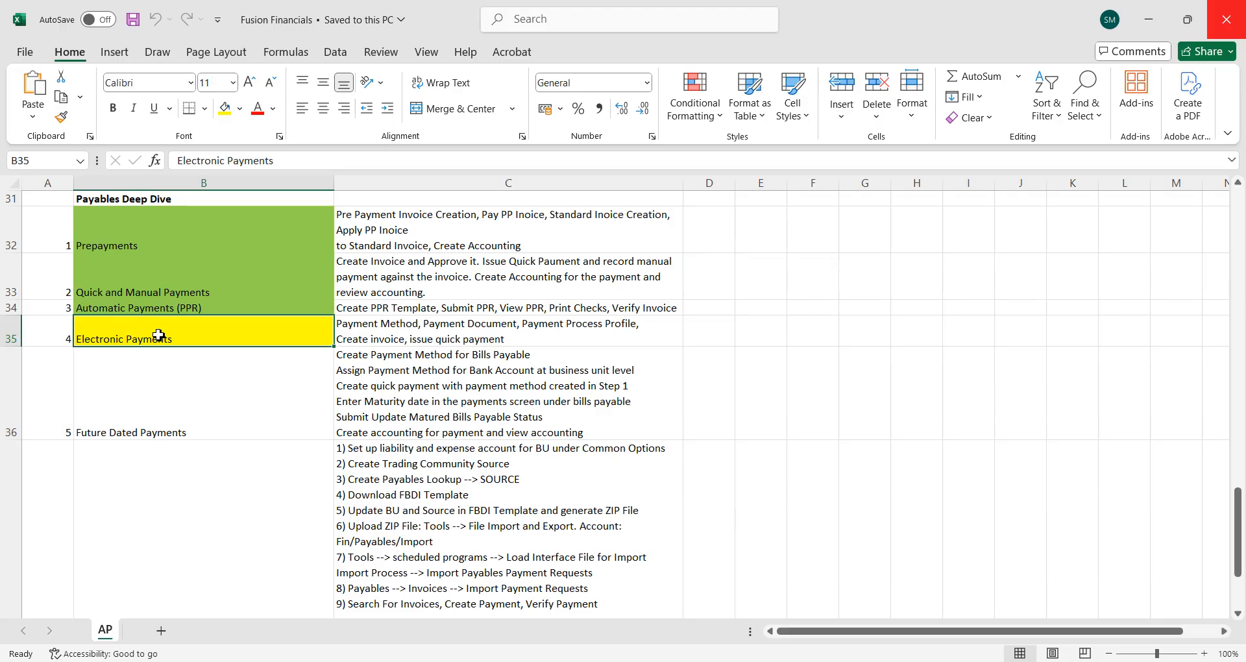
key(Down)
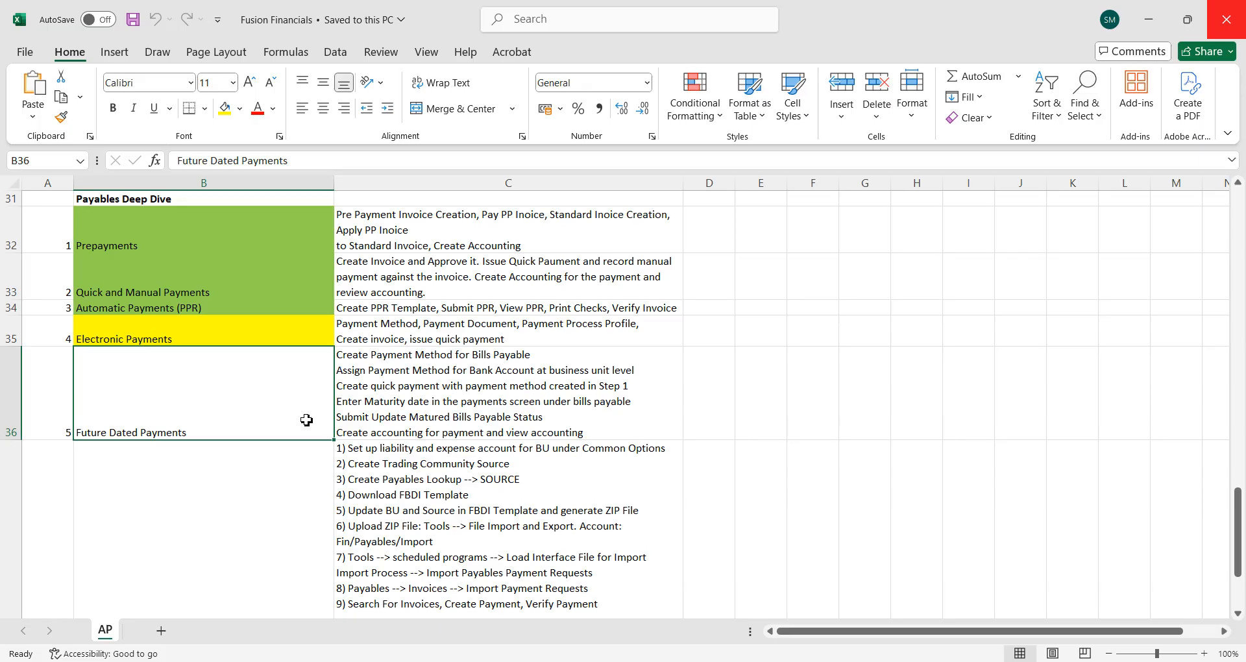
click(421, 426)
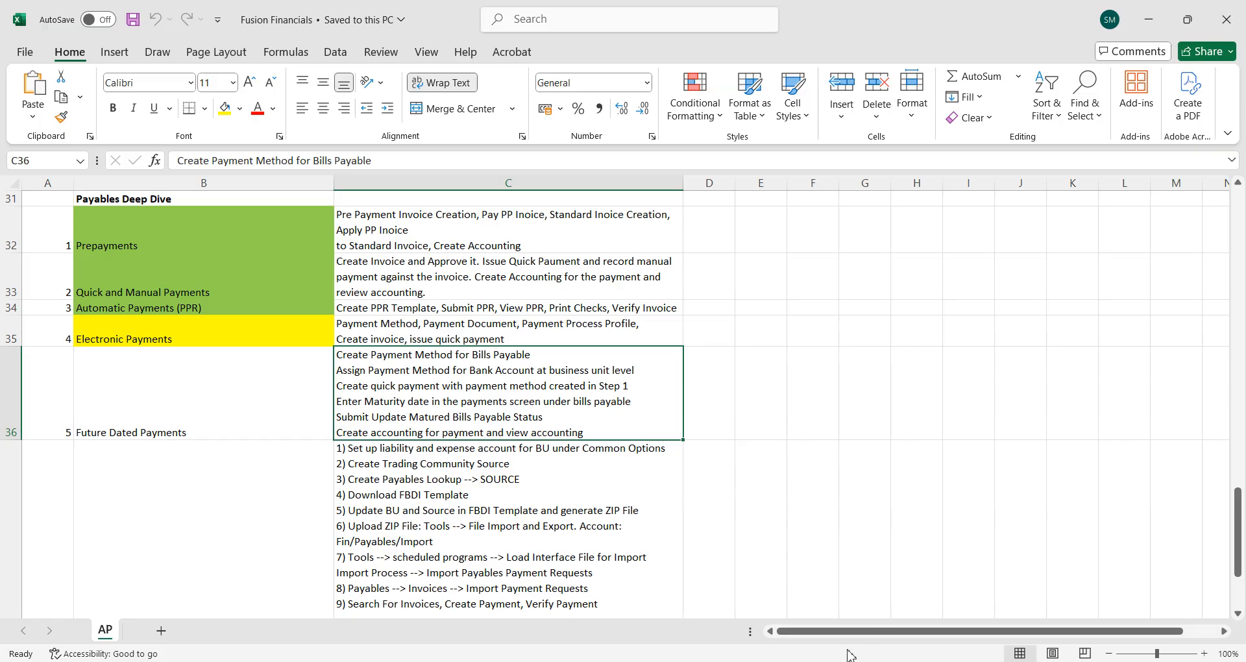
Switch to the Oracle Fusion setup page in the browser and go to Manage Implementation Projects.
mouse_move(741, 659)
click(756, 628)
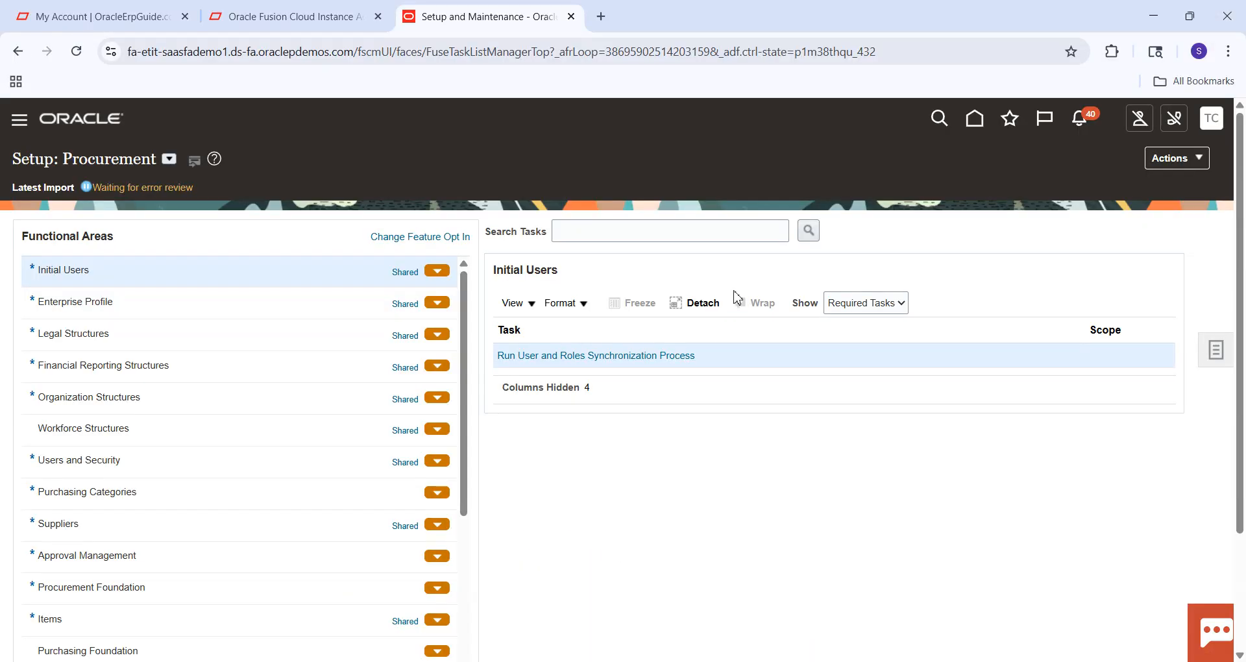
click(1224, 362)
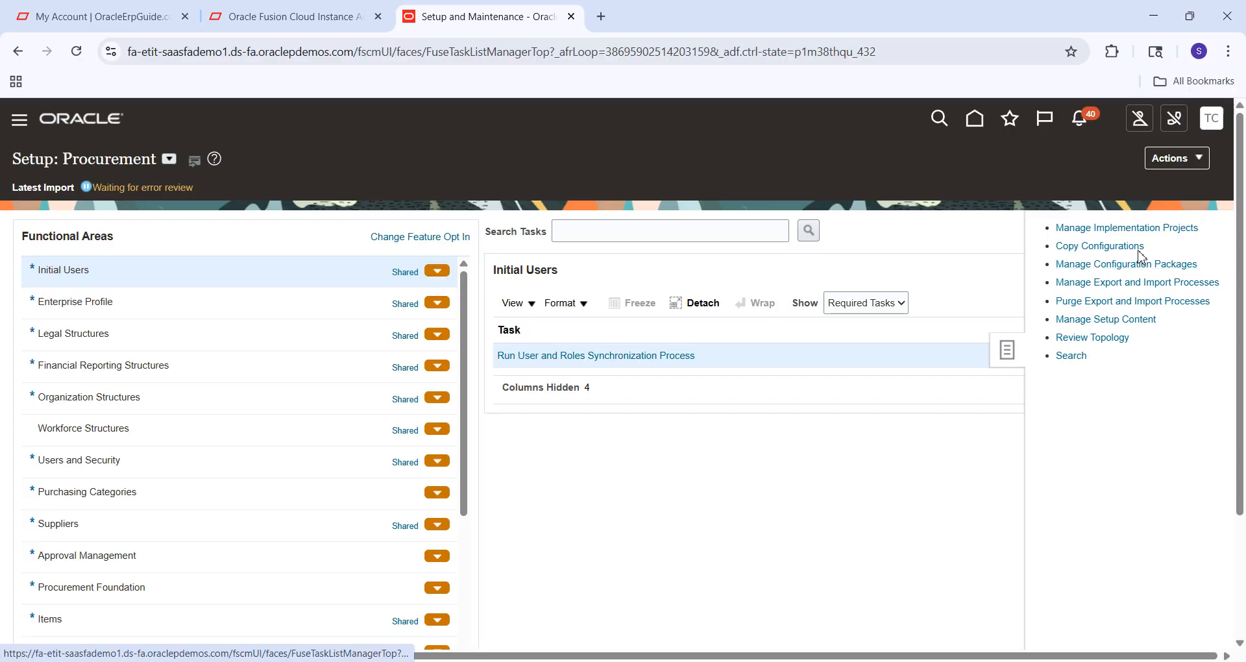
click(1128, 228)
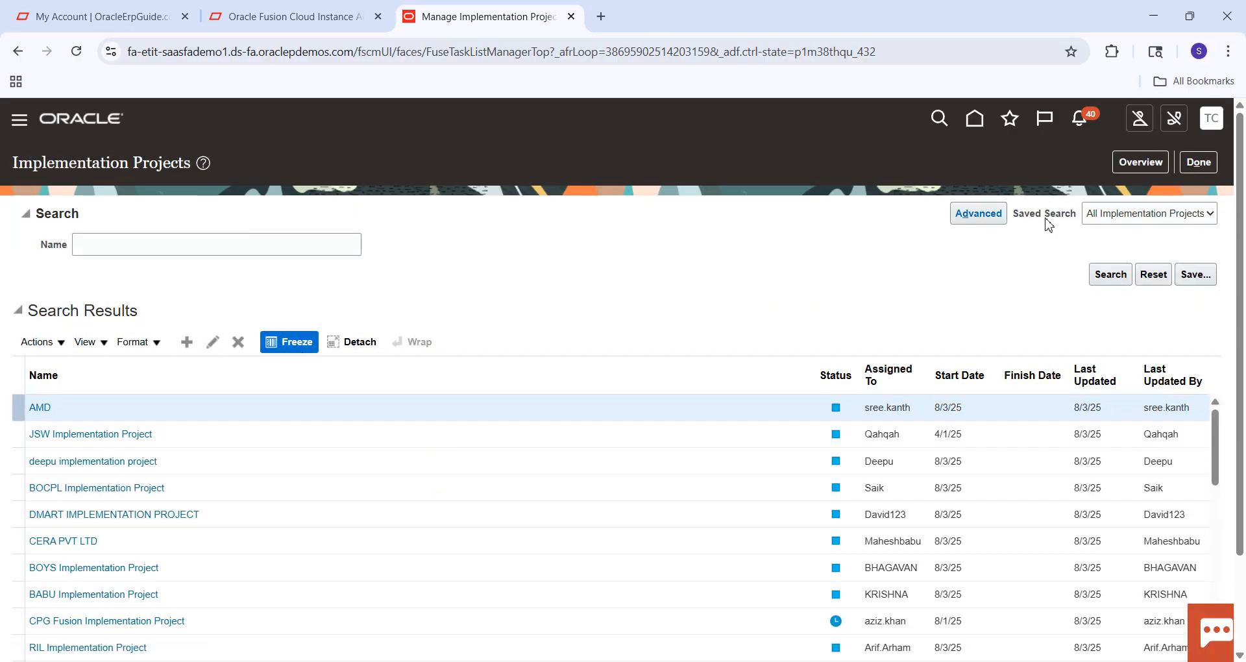
Search the implementation projects for the name SM and open SM Implementation Project.
click(356, 251)
key(Caps_Lock)
text(SM)
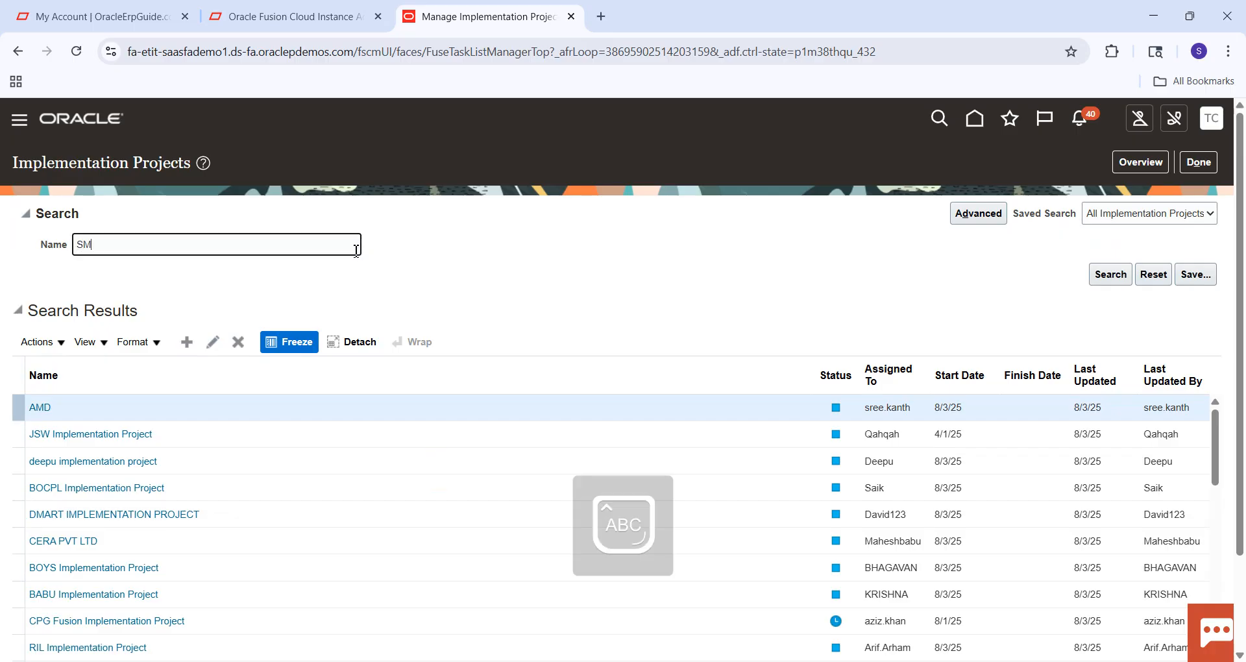
key(Return)
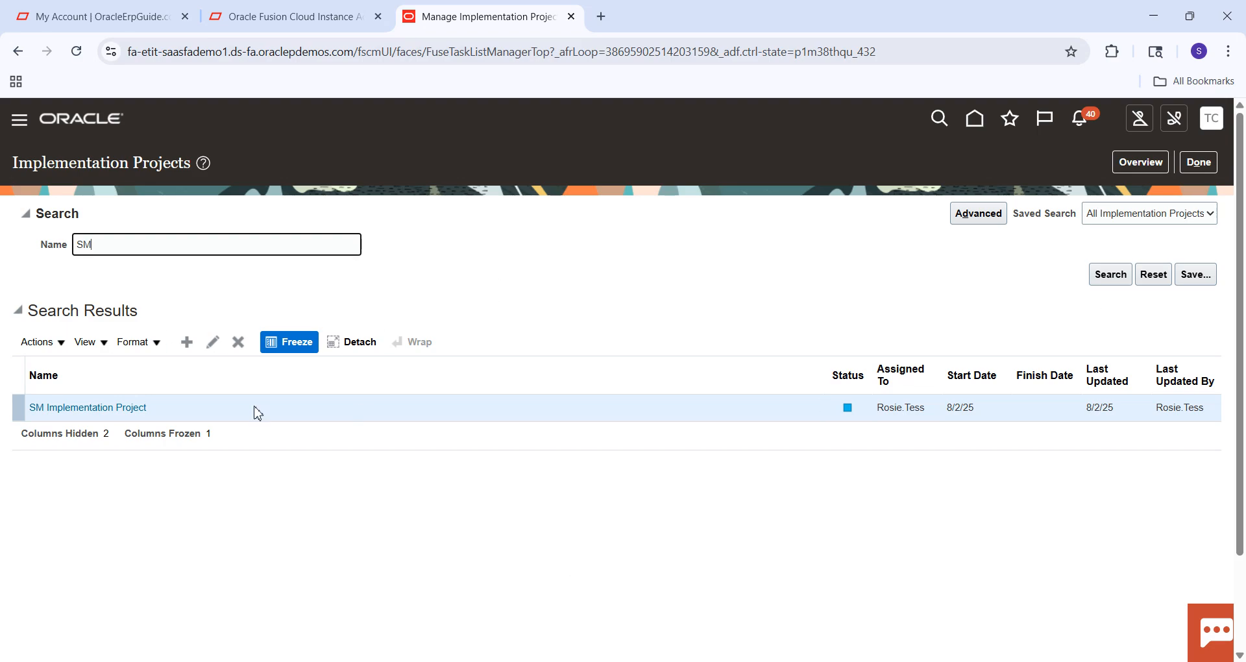
click(105, 409)
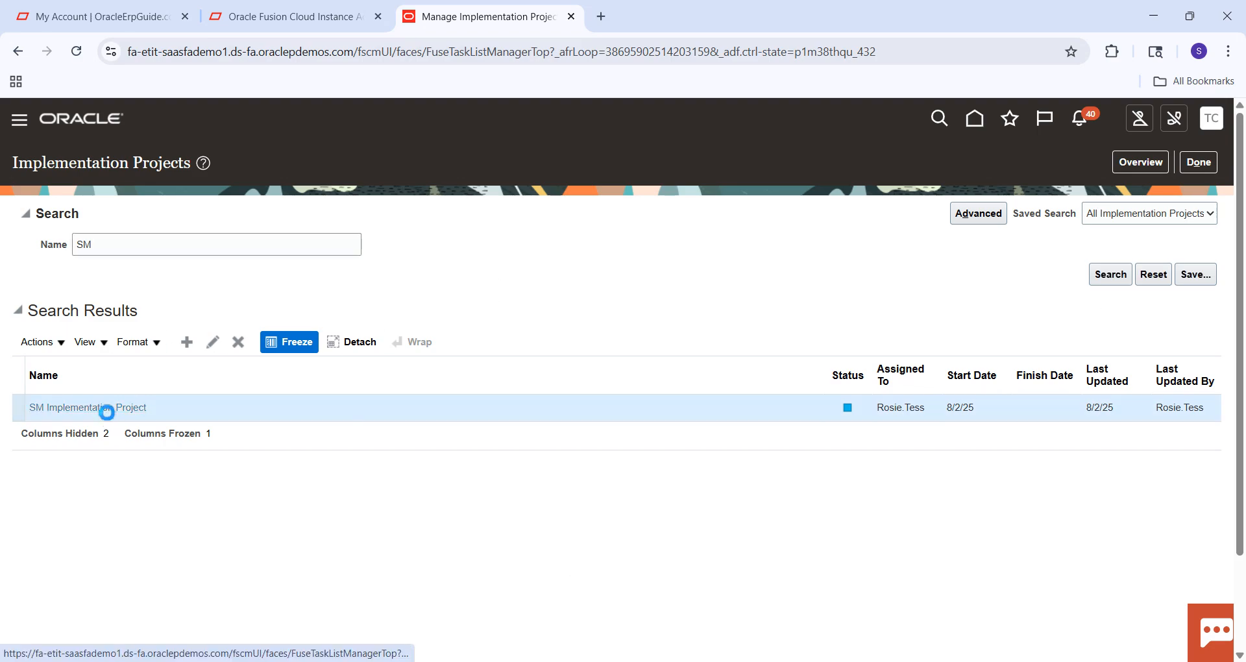
Search the project's tasks for Manage%Payment%Met% and open the Manage Payment Methods task under Financials, Define Disbursements.
click(103, 371)
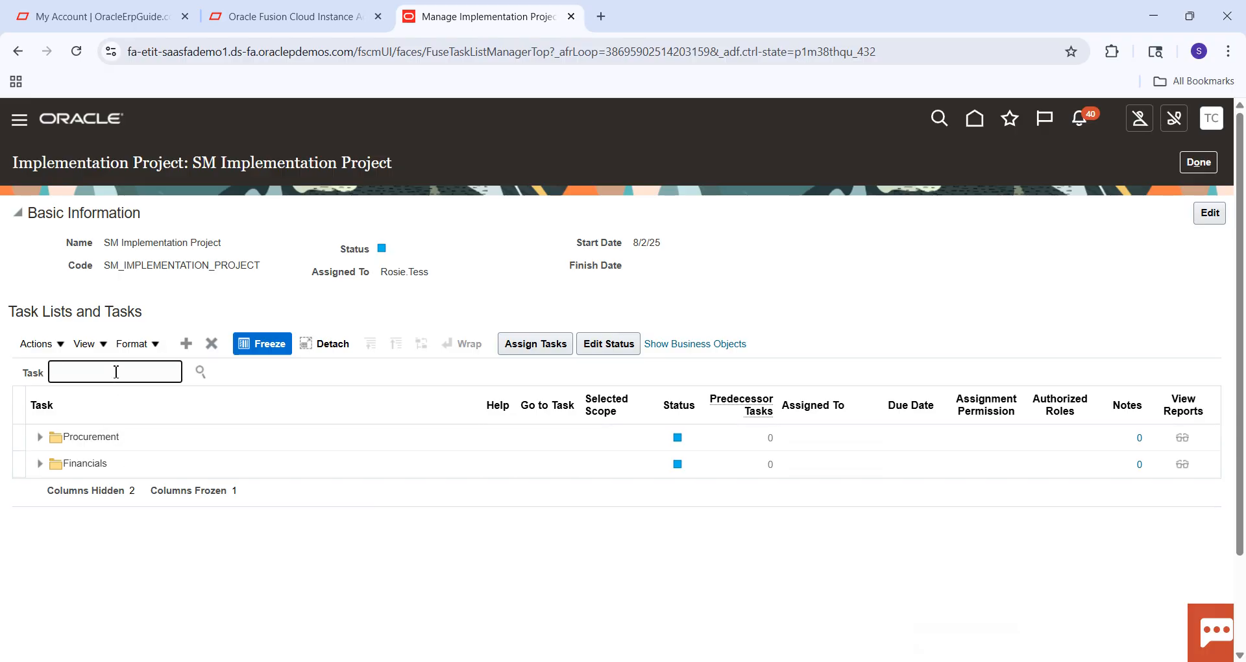
text(Mana)
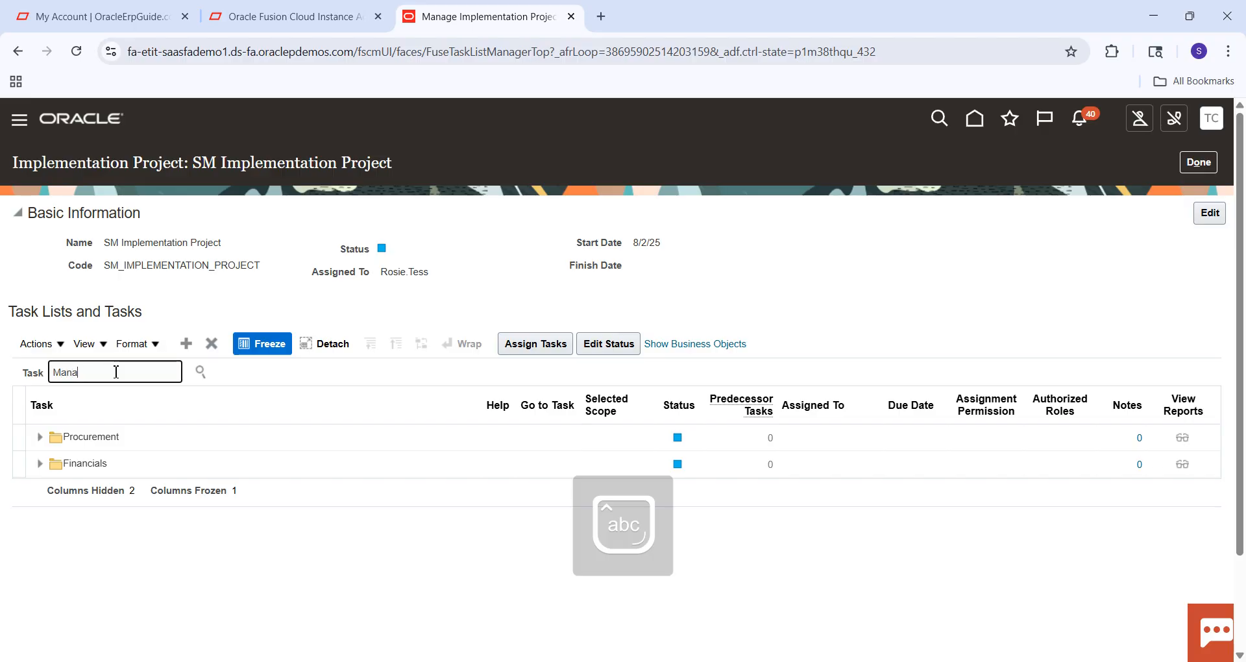
text(ge%Payme)
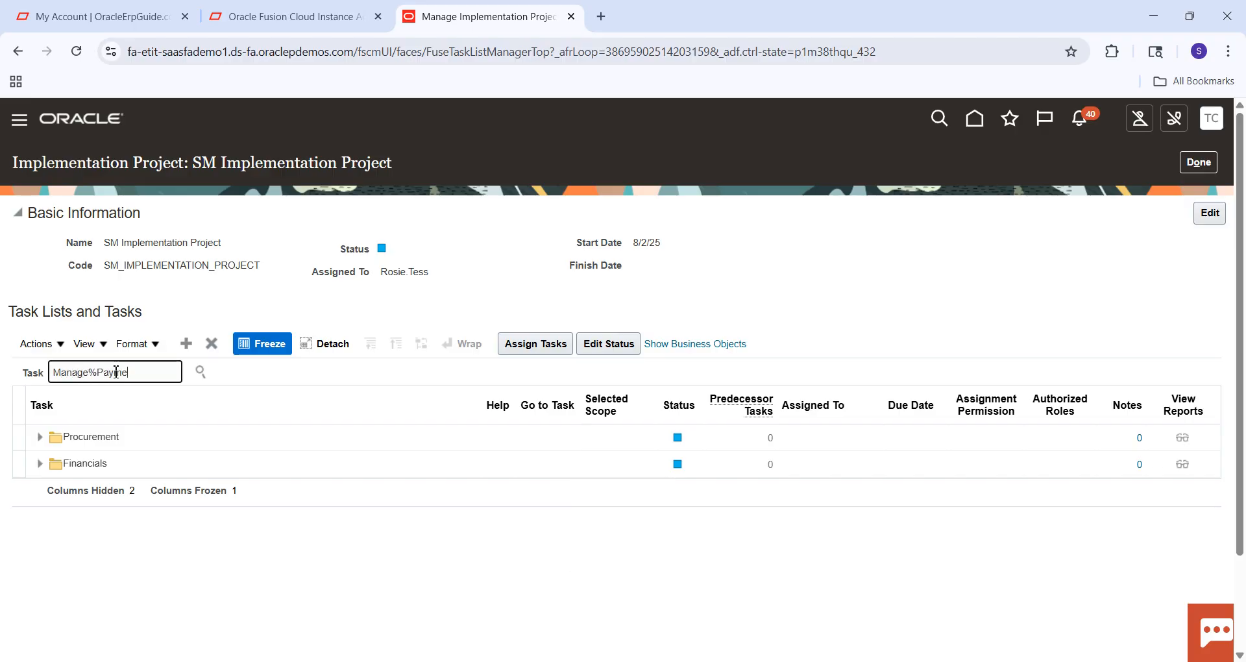
text(nt%Met%)
key(Return)
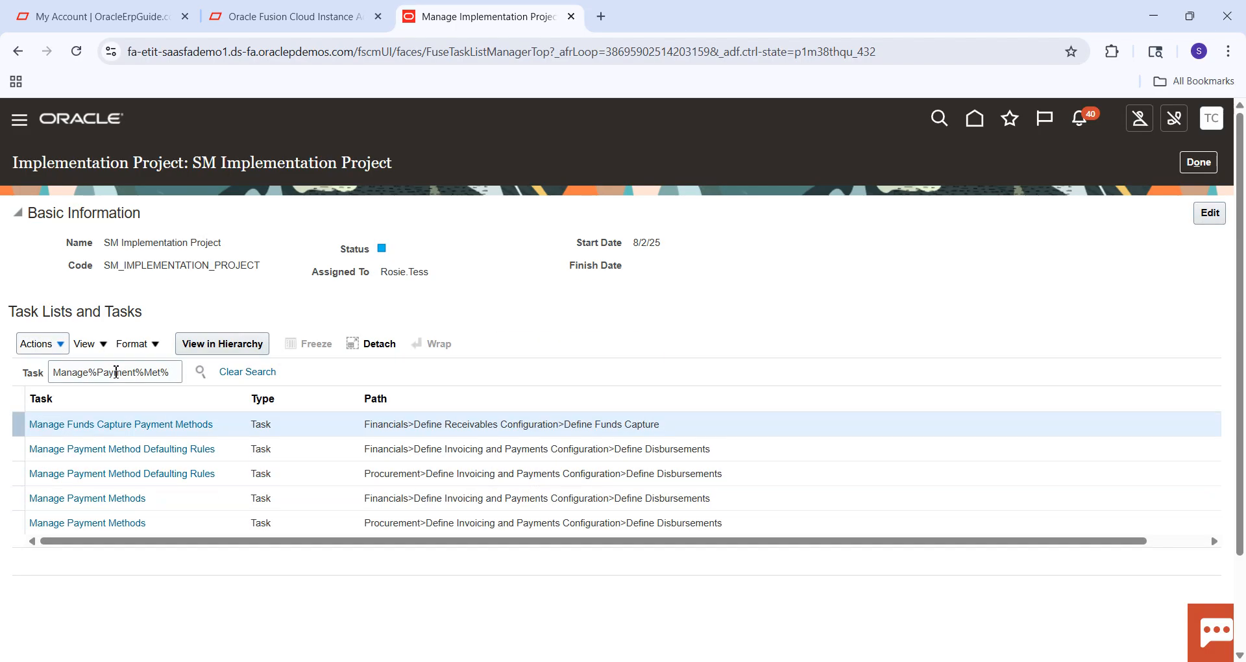
click(138, 500)
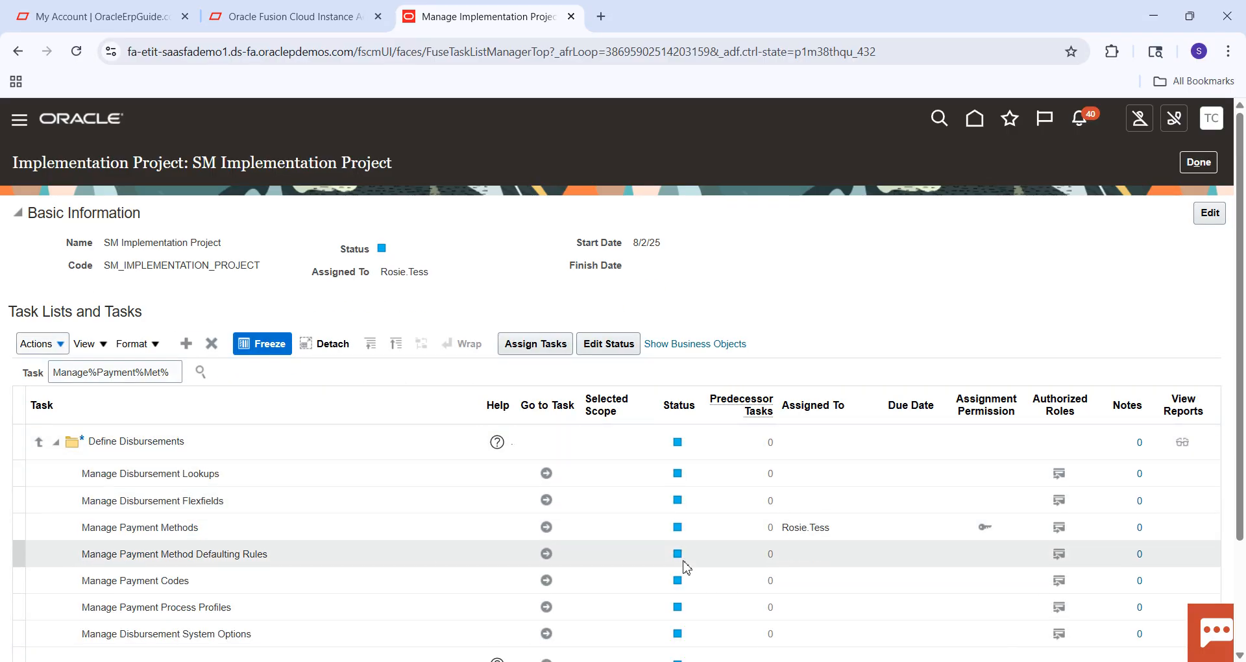
click(548, 529)
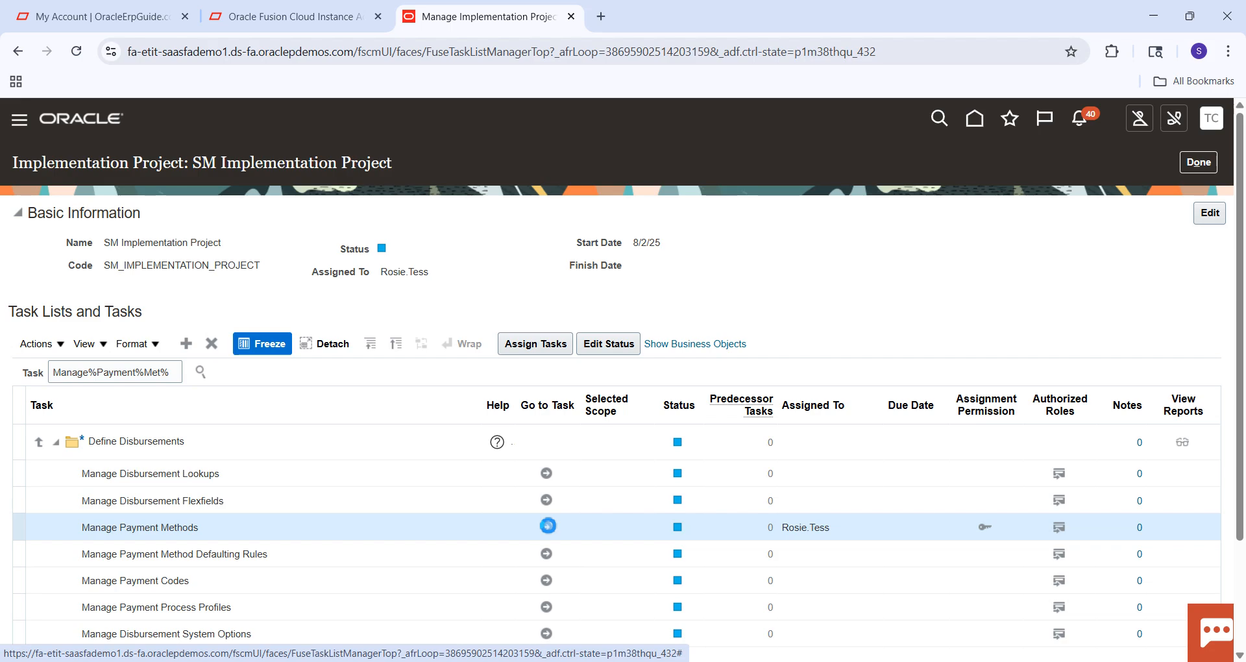
Search the active payment methods for the name Austin and open Austin Bills Payables.
click(153, 265)
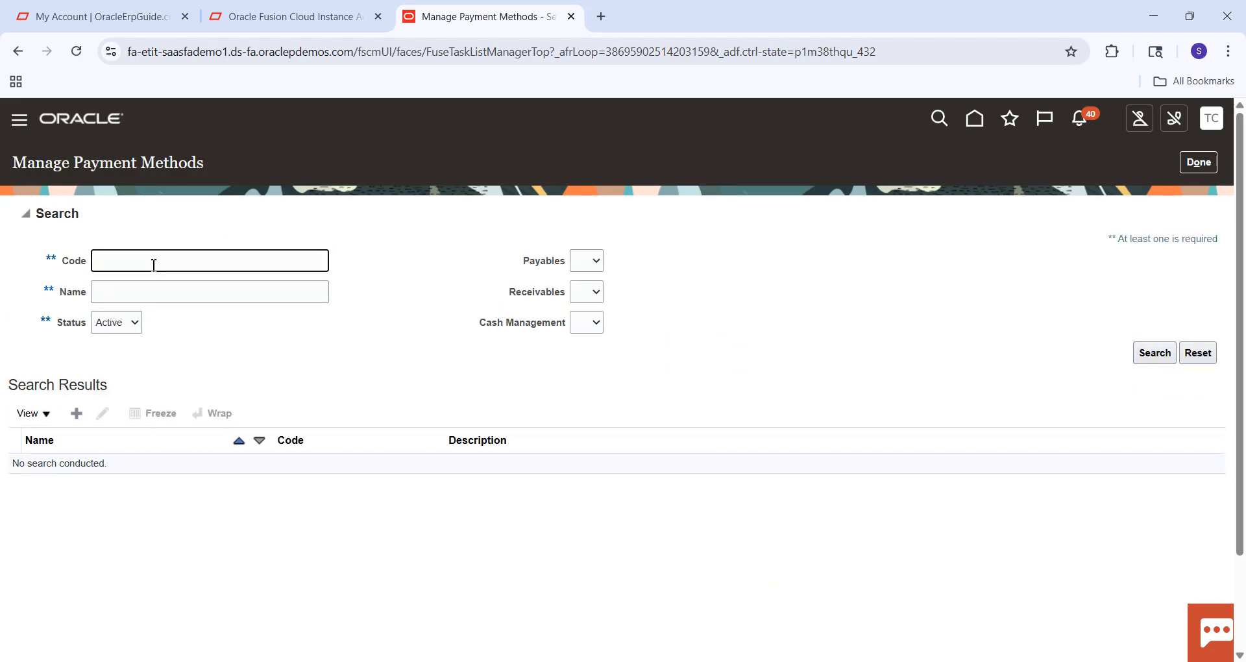
click(133, 289)
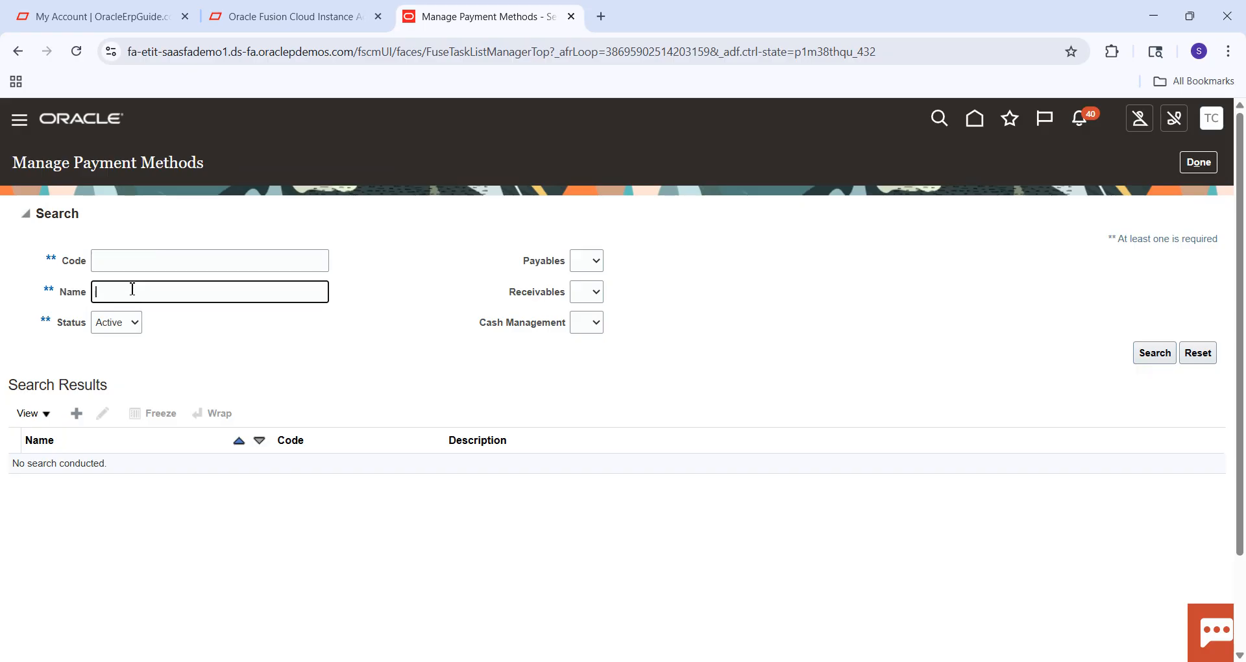
text(Austin)
key(Return)
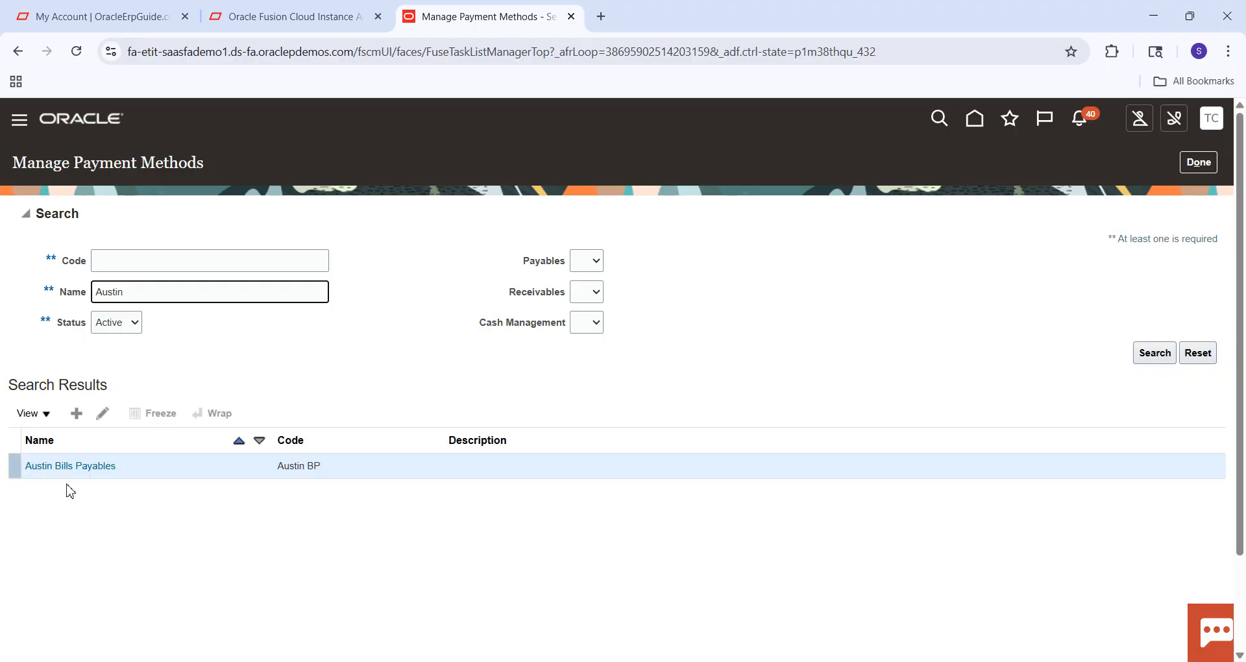
click(78, 466)
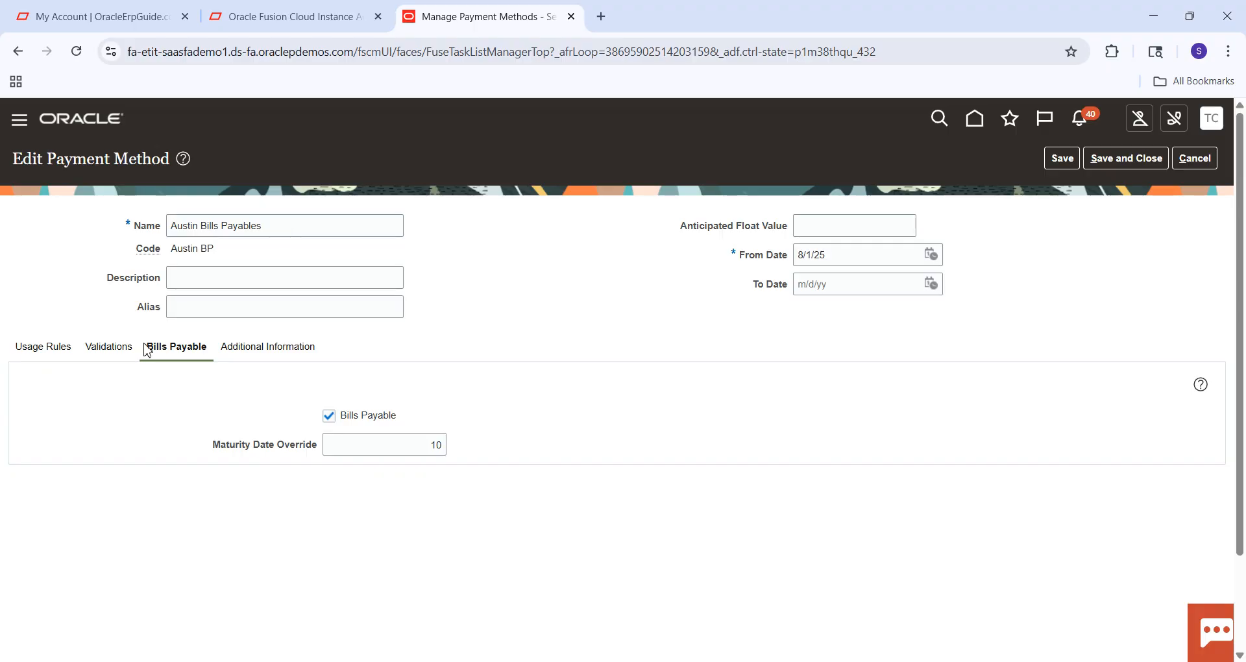
Examine the payment method's usage rules for Payables, customer refunds and Cash Management, plus its Bills Payable settings and name.
click(41, 350)
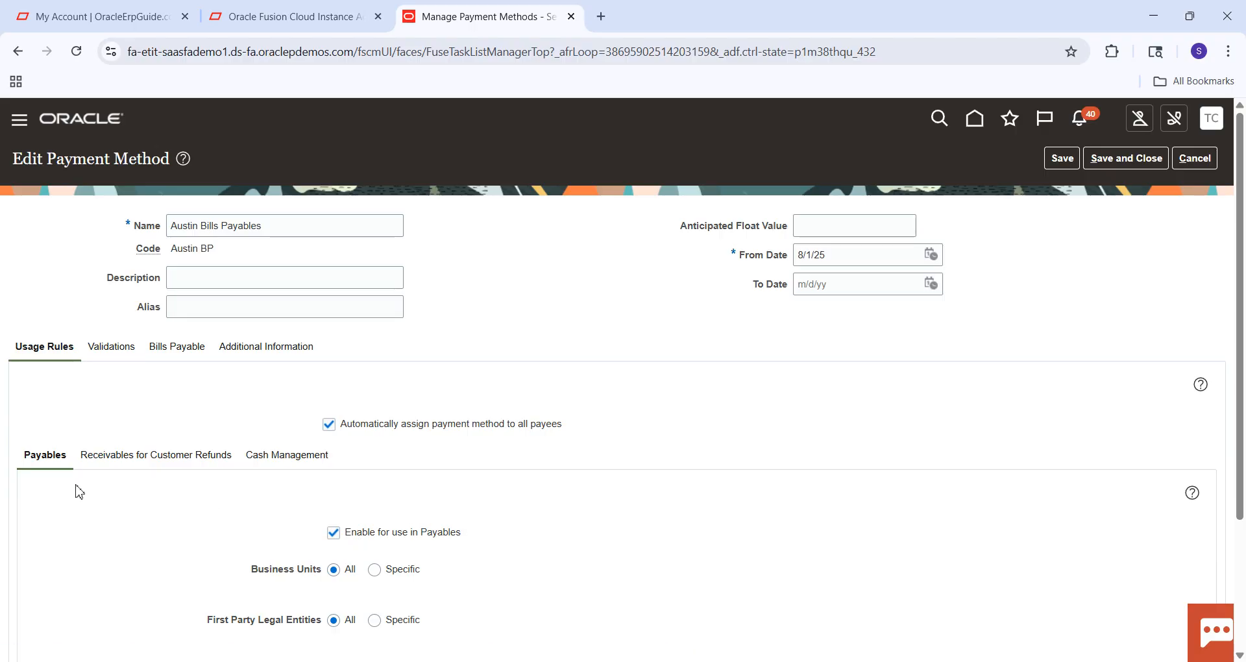
click(138, 458)
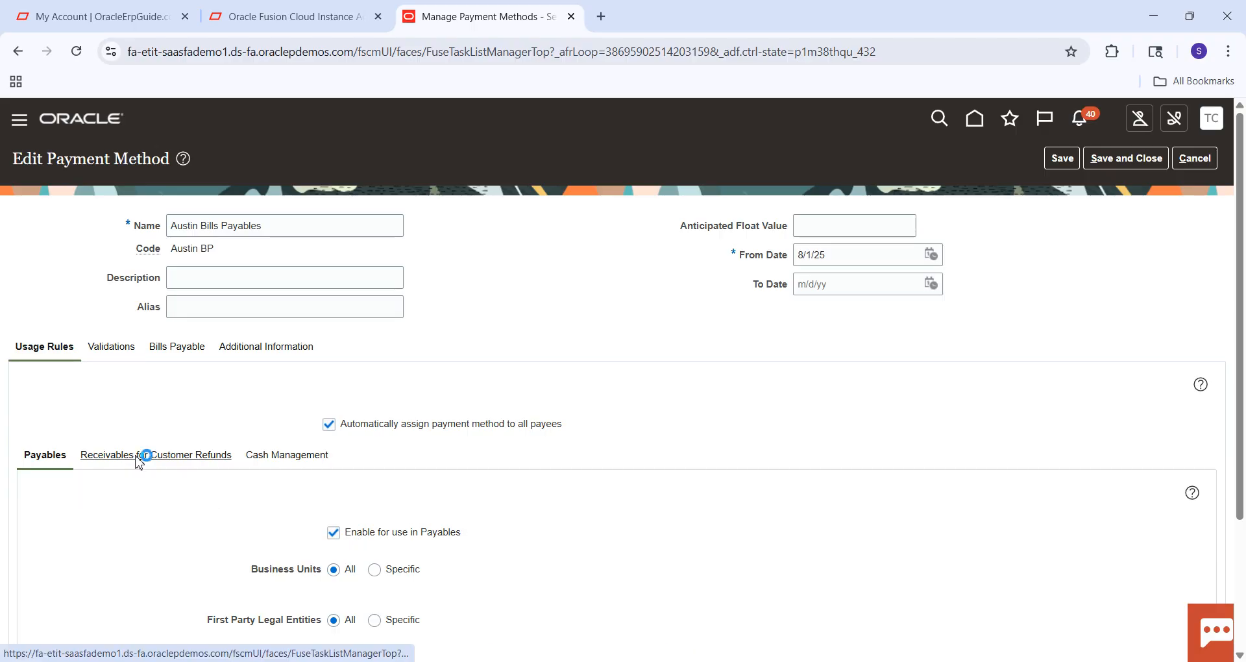
click(289, 458)
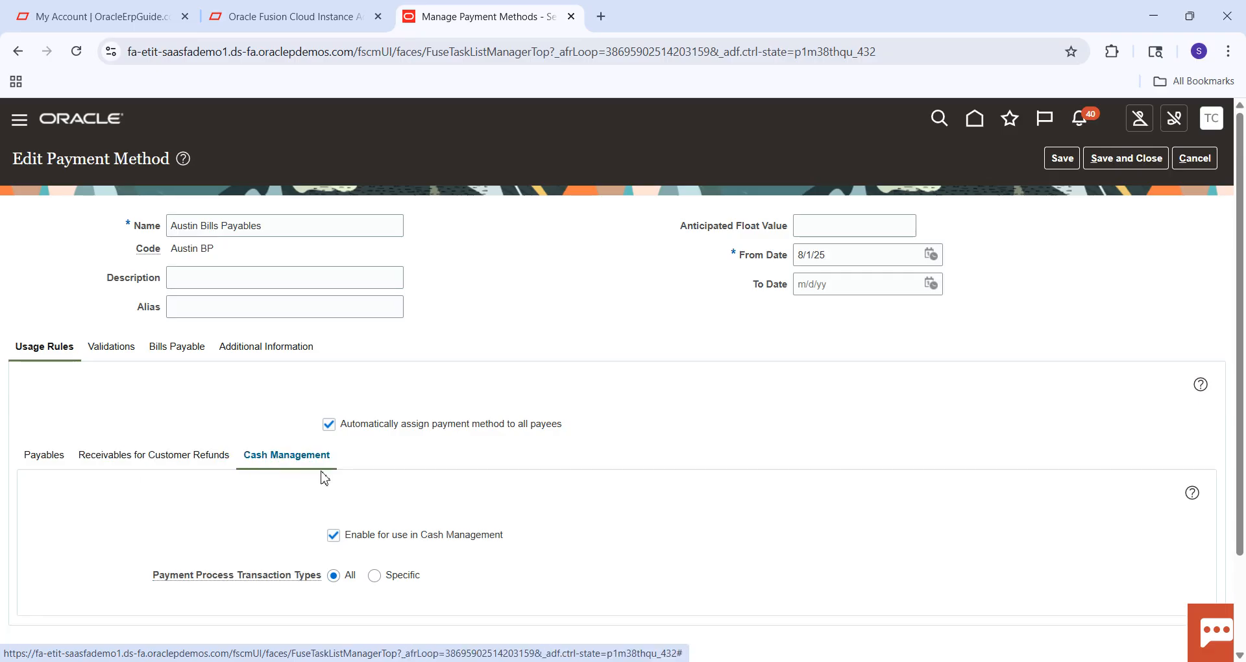
click(187, 349)
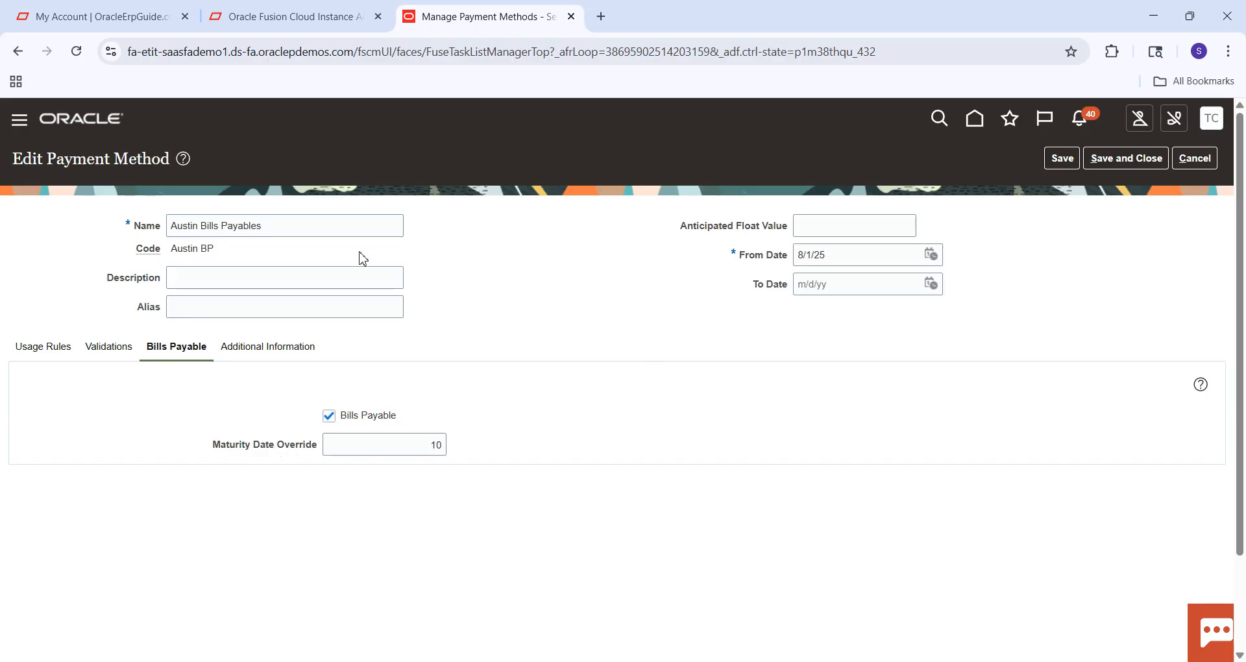
click(345, 232)
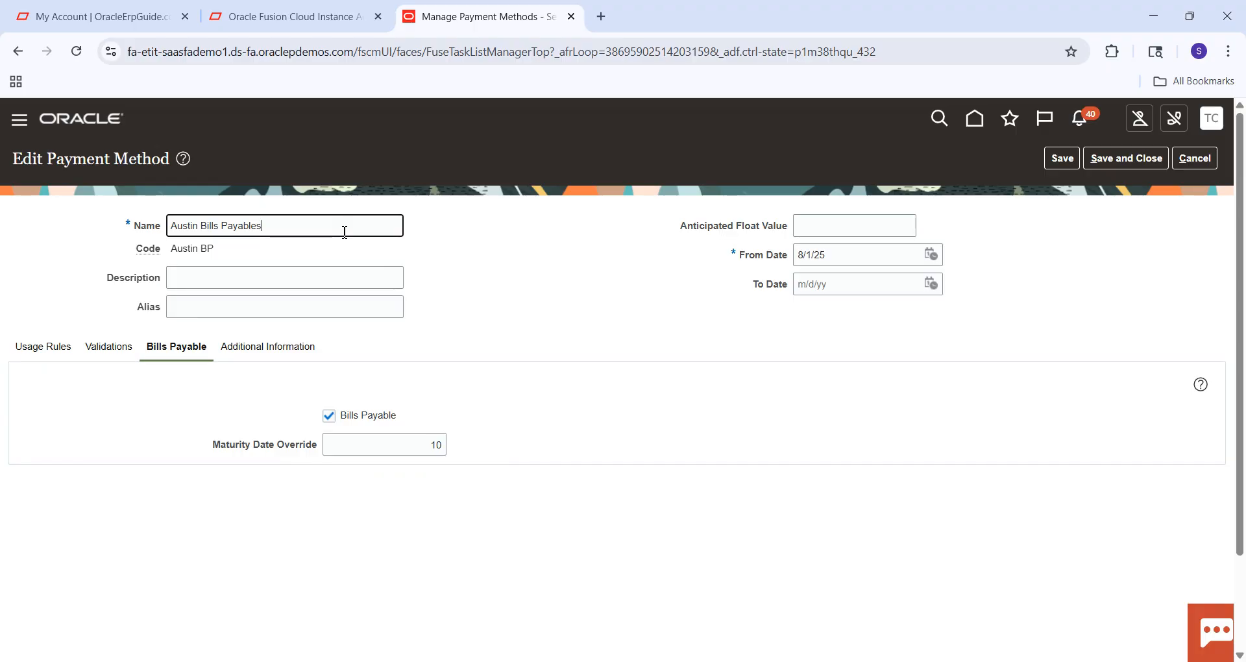
Save and close the Austin Bills Payables payment method, acknowledge the confirmation and return to the project's task list.
click(1122, 170)
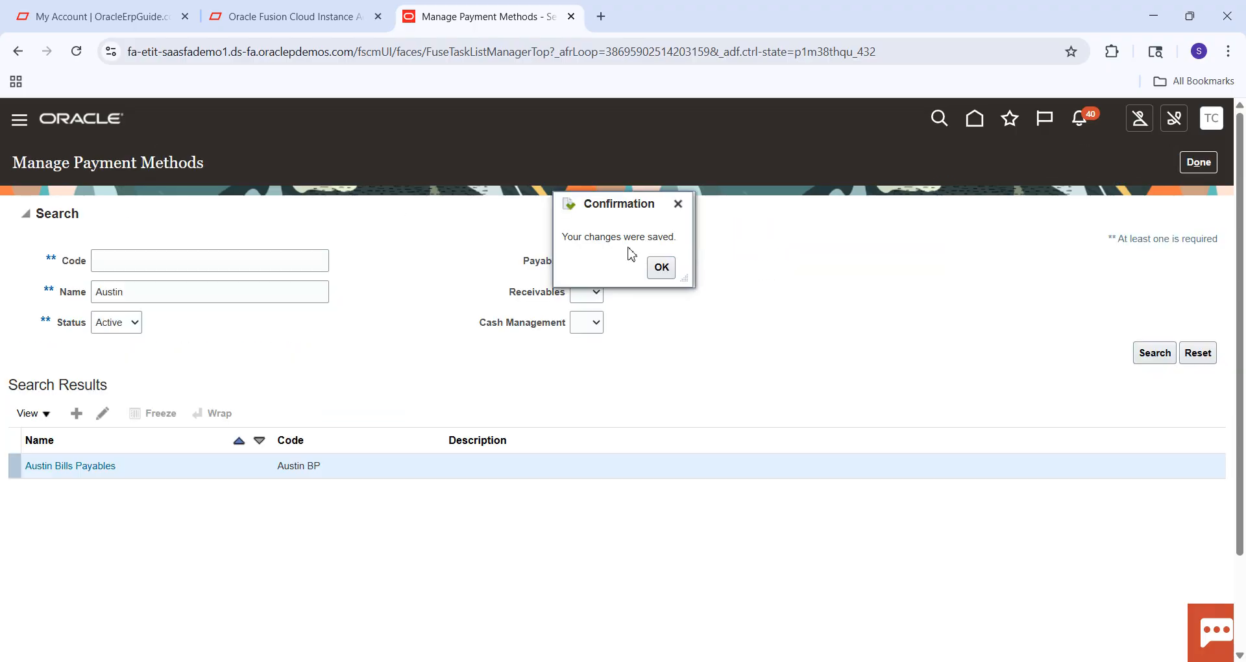
click(661, 267)
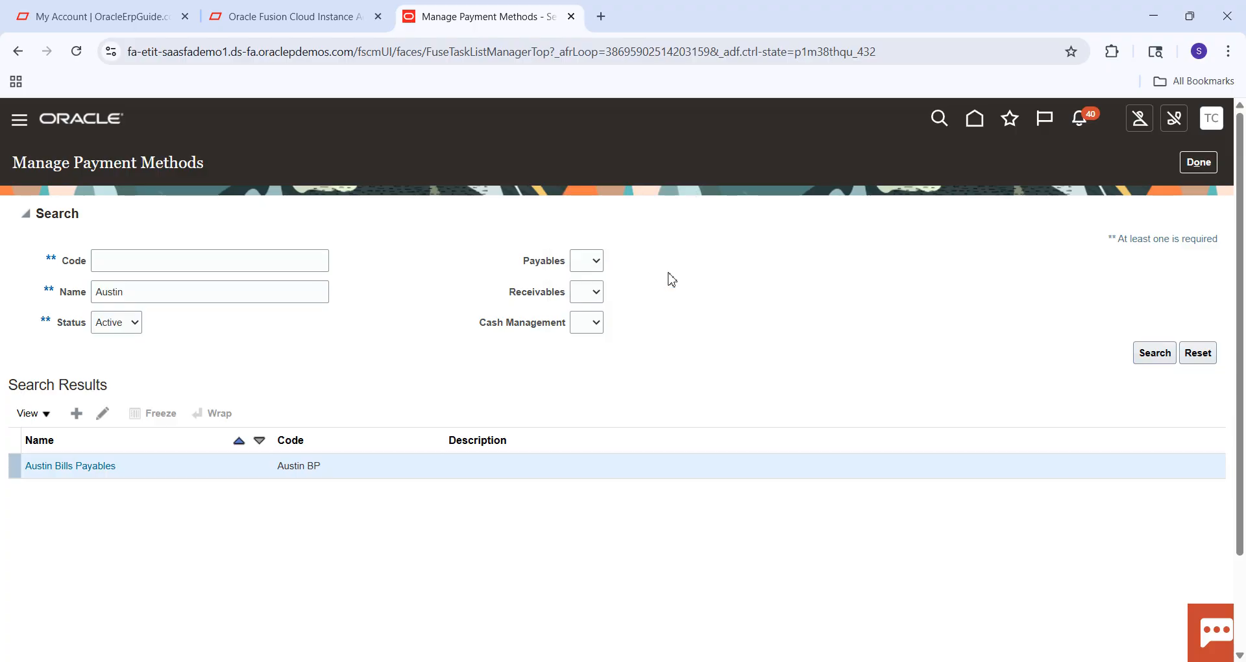
click(1195, 168)
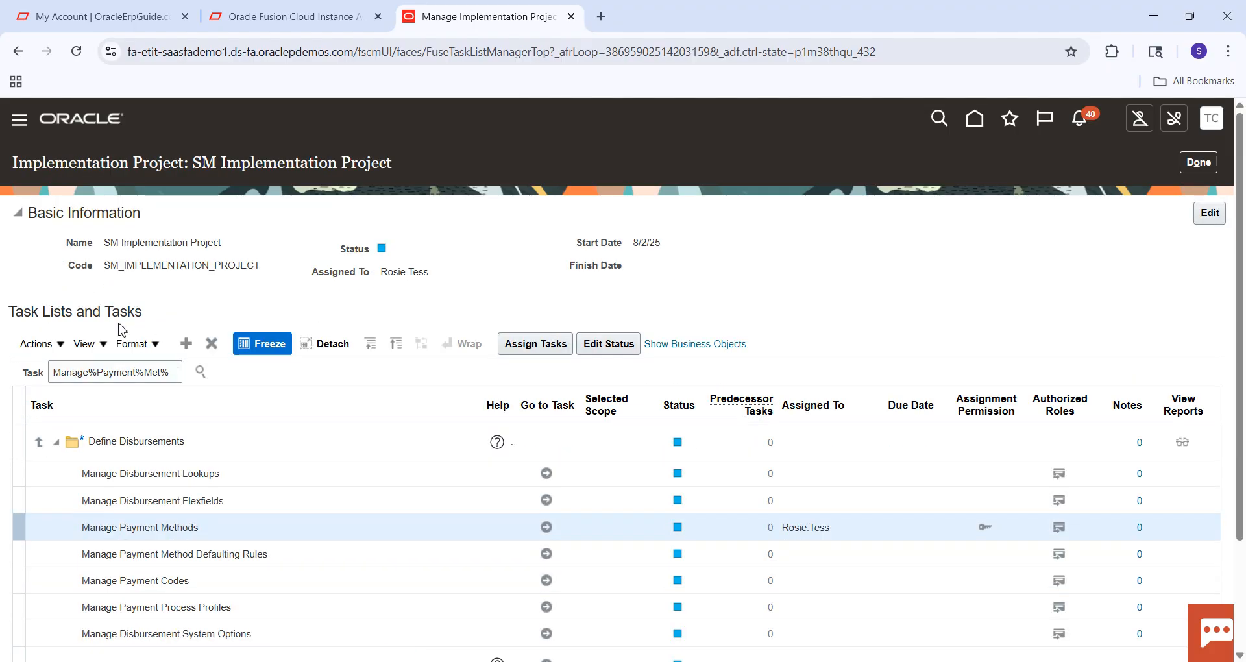
Search the project's tasks for Manage%Bank% and open the Manage Bank Accounts task under Financials, Define Receivables Configuration.
drag(174, 371, 98, 370)
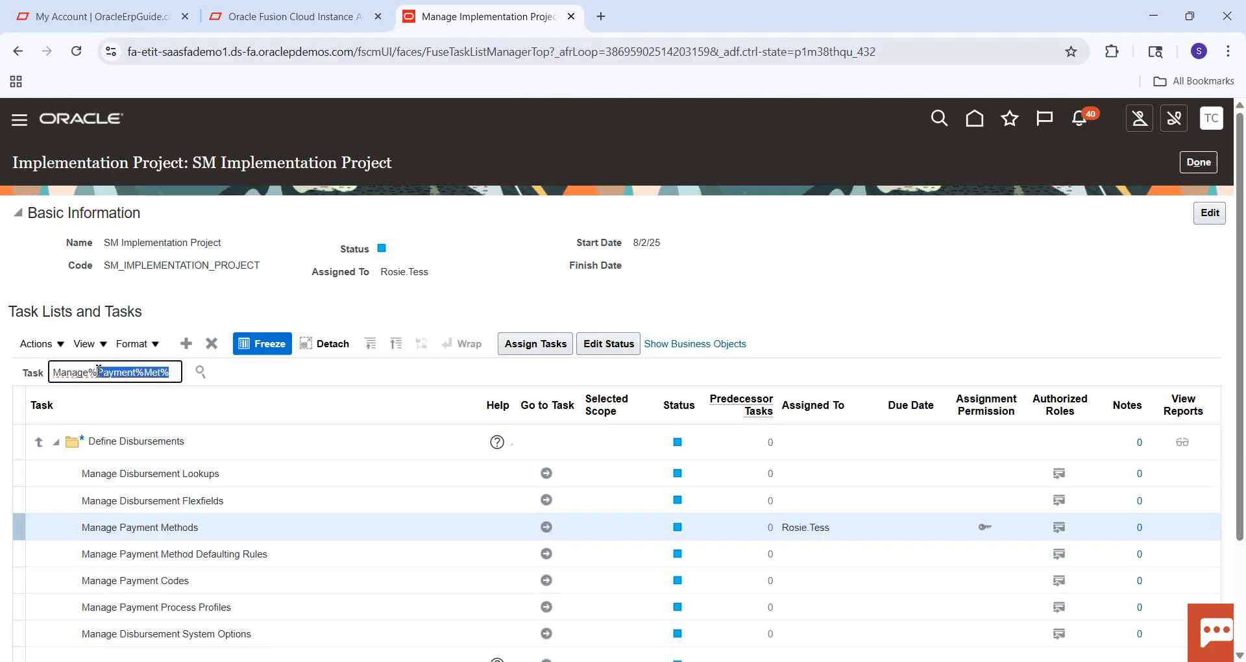
text(Bank)
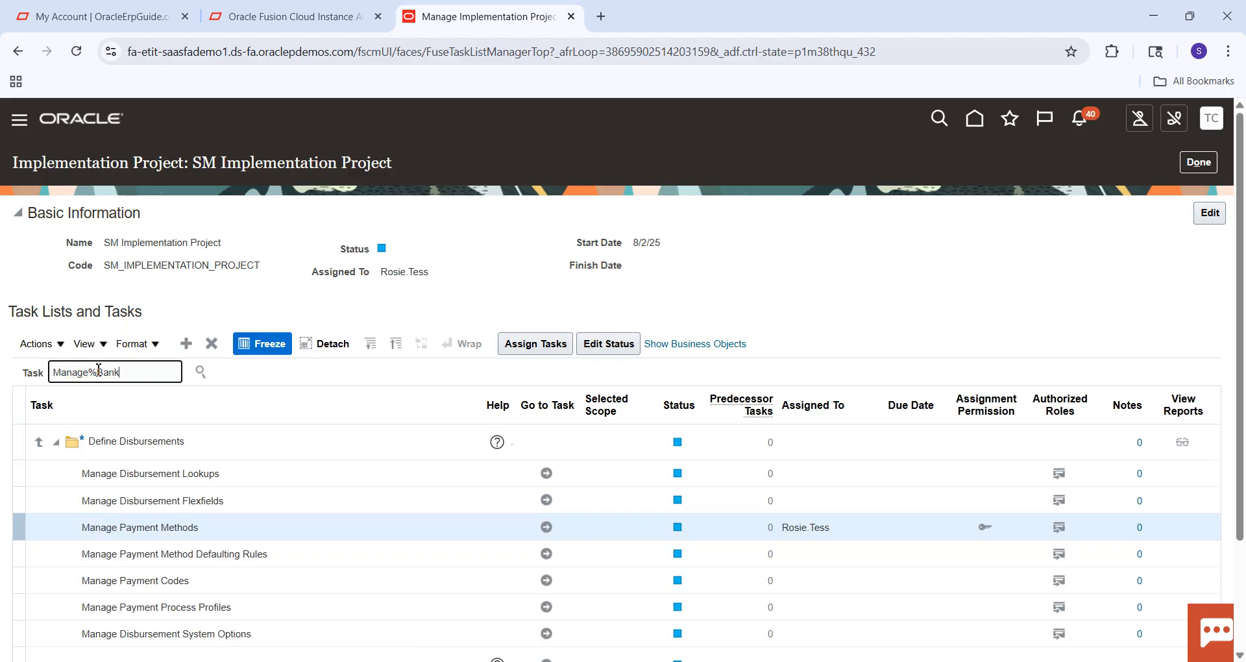
key(Return)
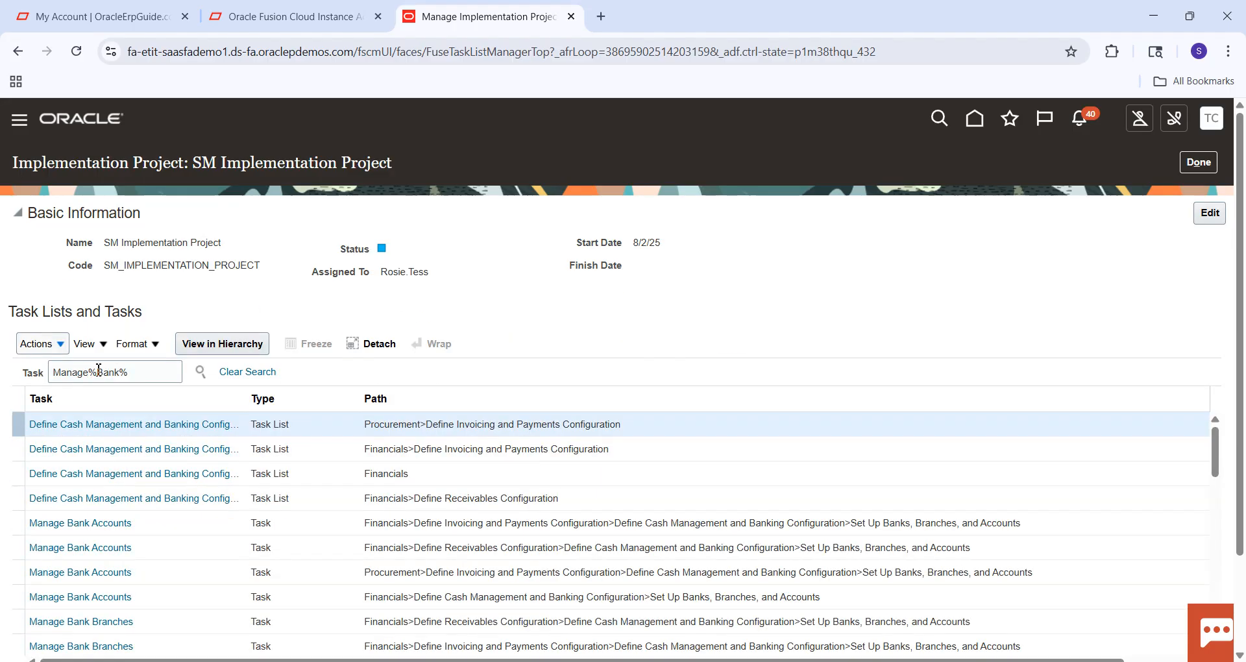
click(89, 549)
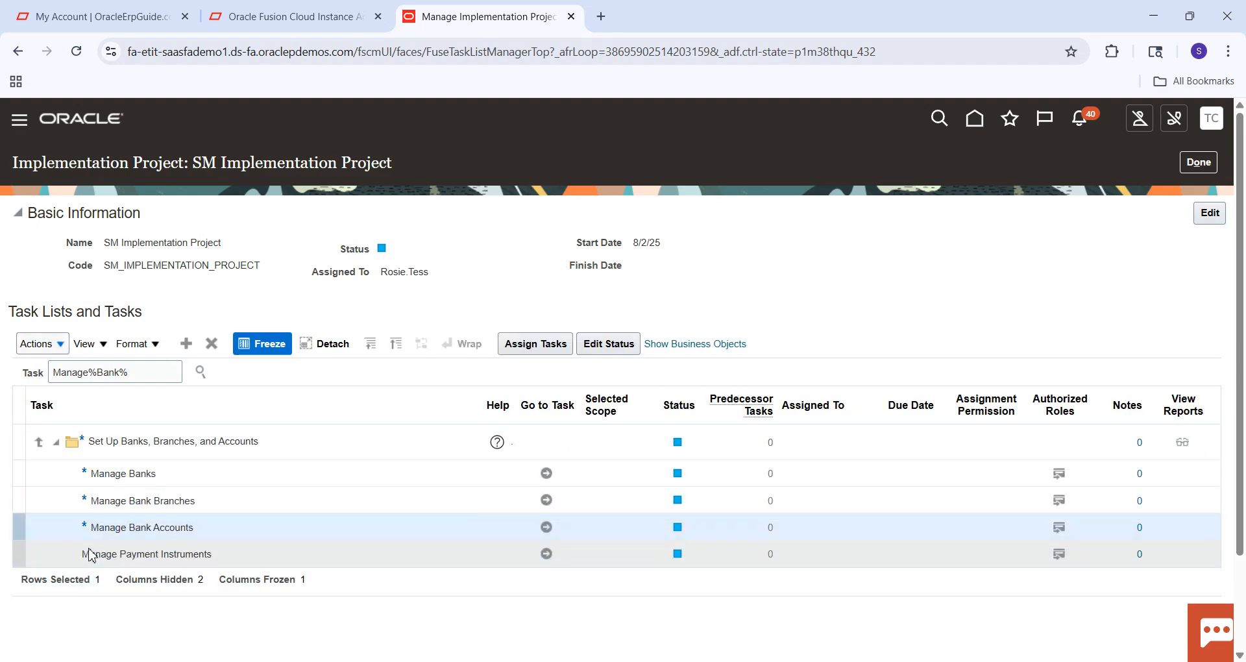
click(548, 530)
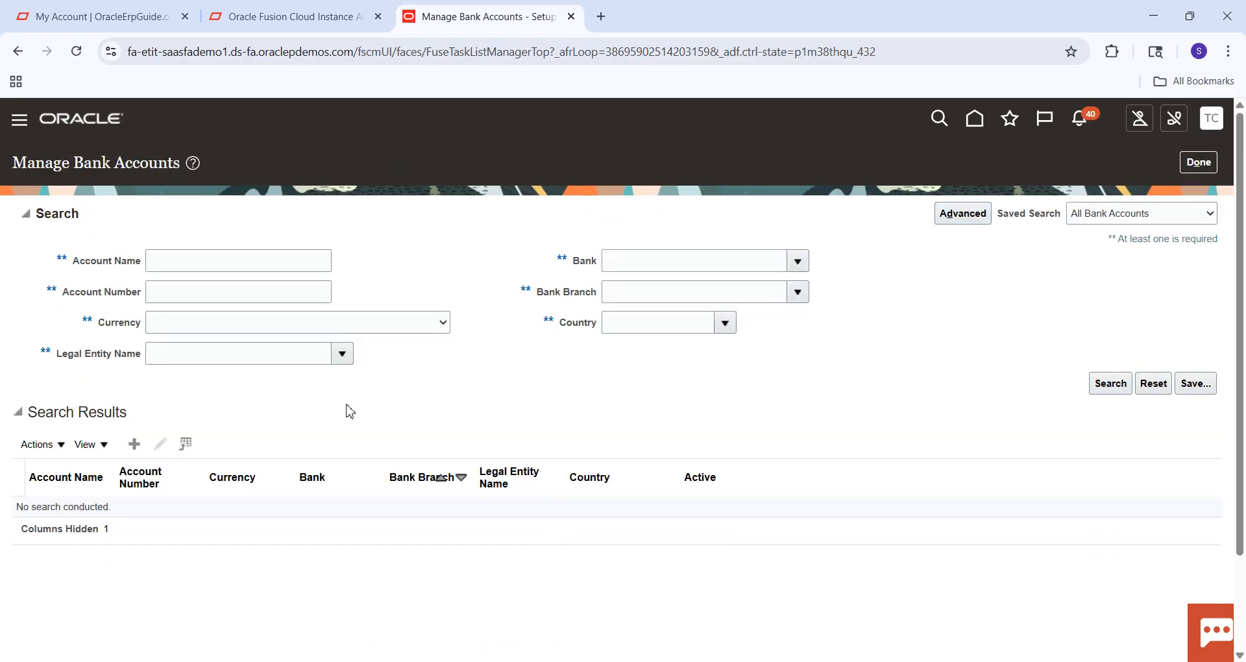
Search the bank accounts by the account name Bofa%28%.
click(203, 260)
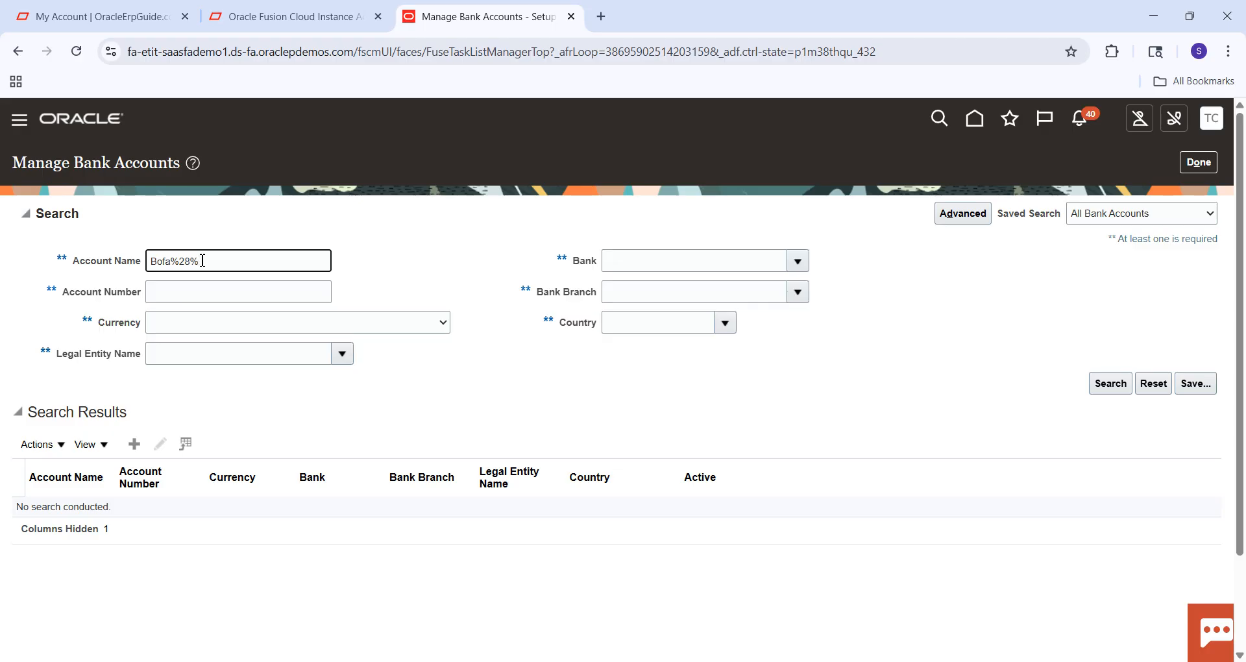
key(Return)
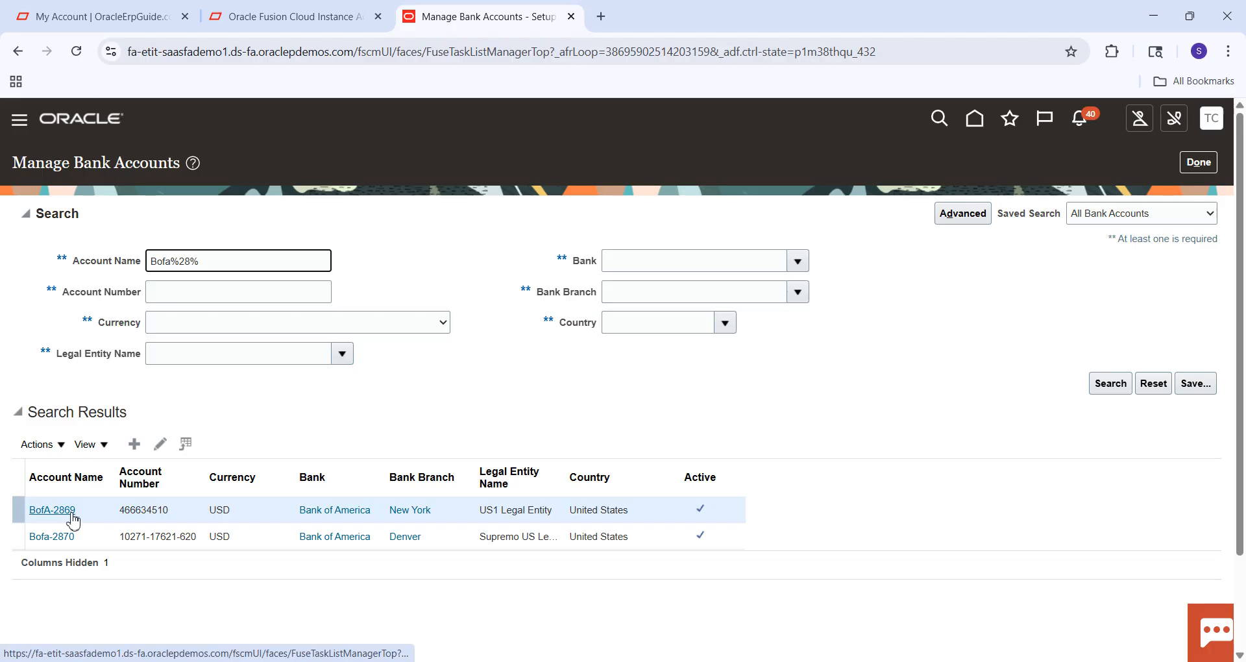
Open the New York Bank of America account for editing and examine the US1 Business Unit's access settings.
click(271, 510)
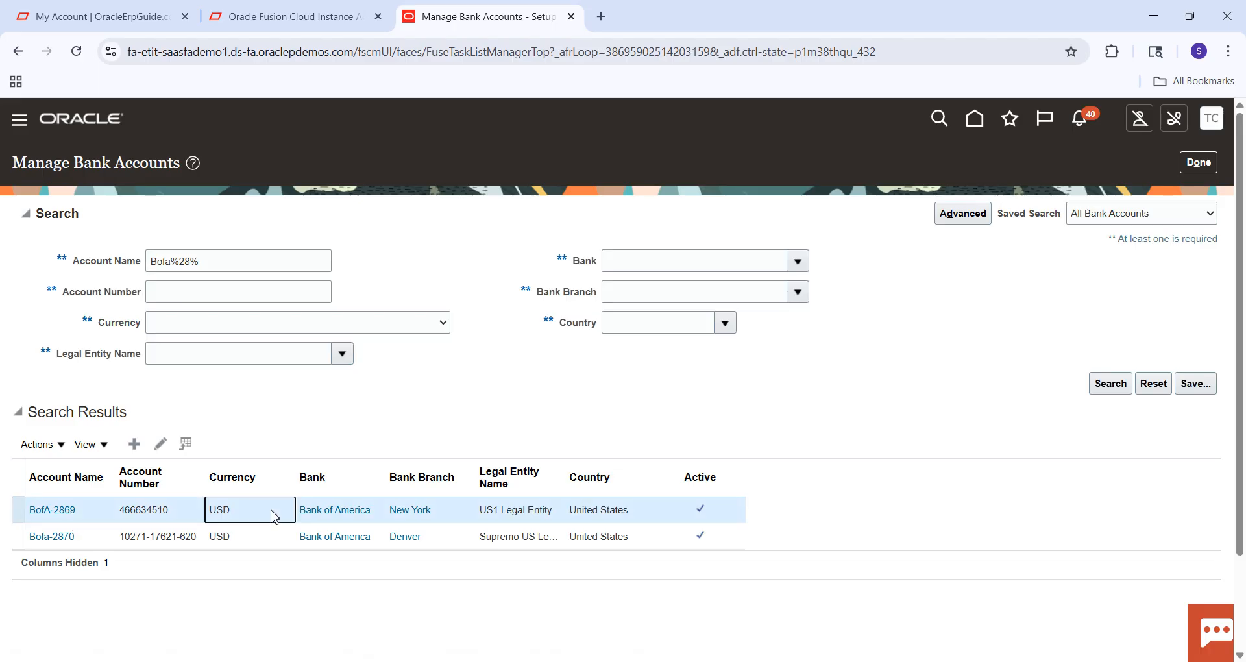
click(160, 446)
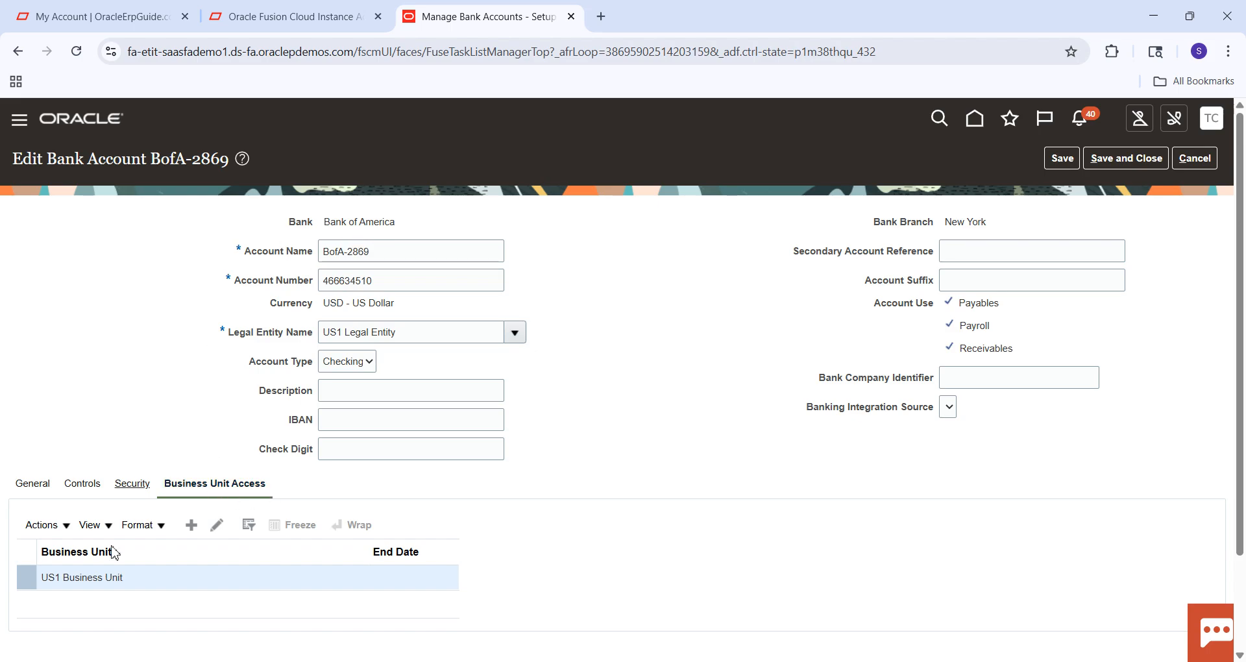
click(198, 579)
click(217, 525)
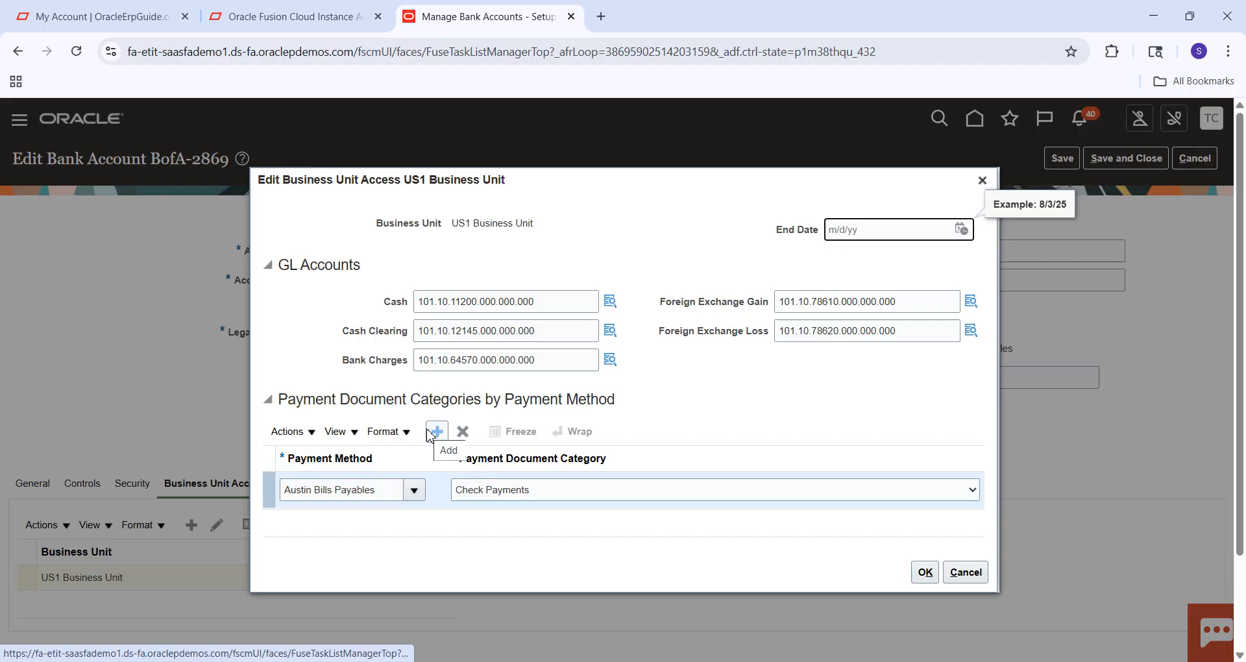
click(982, 180)
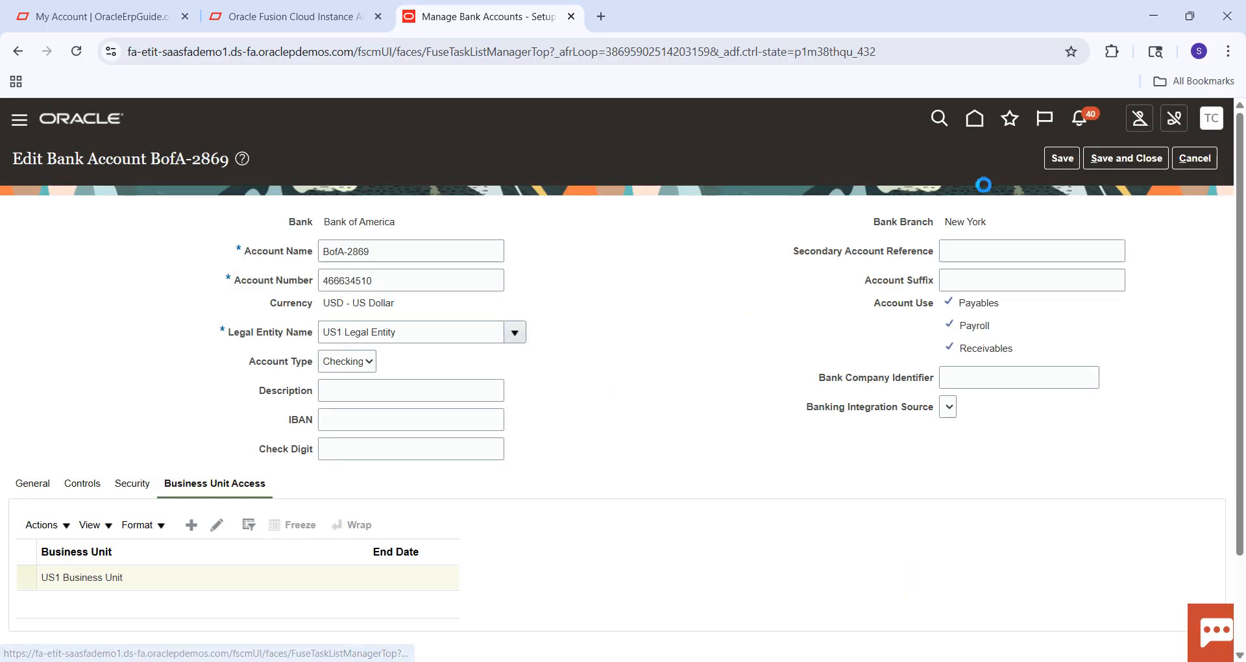
Accept the US1 Business Unit access with Austin Bills Payables assigned to Check Payments, and save and close the bank account.
click(237, 585)
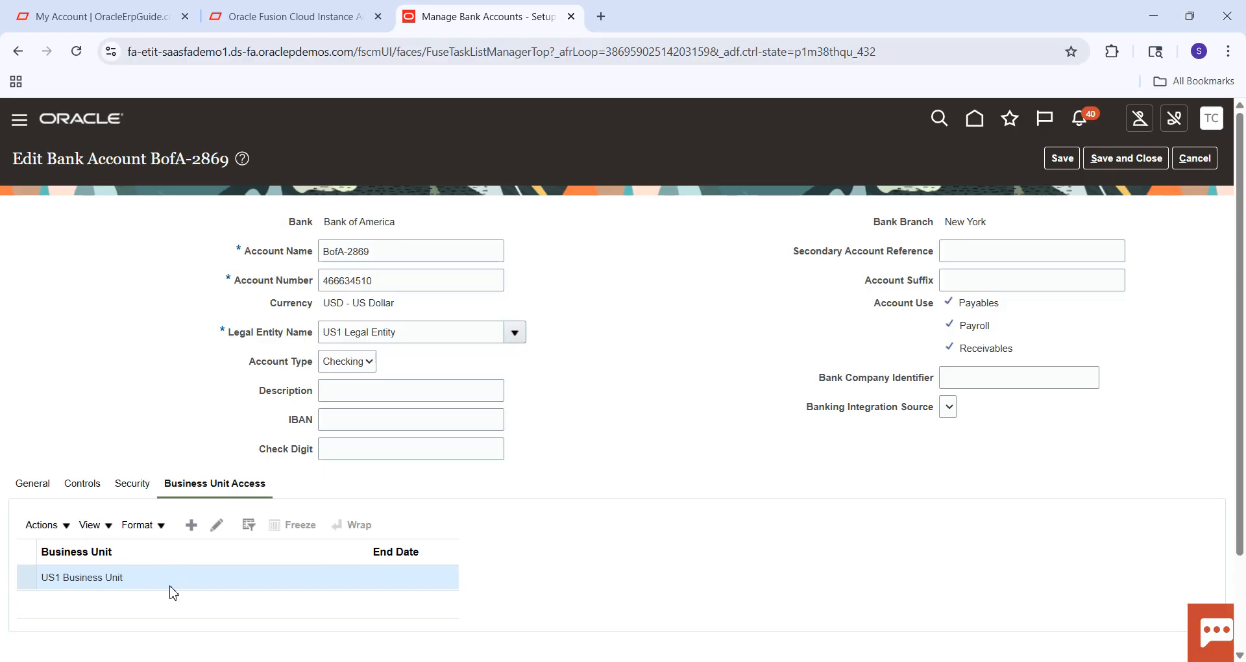
click(218, 527)
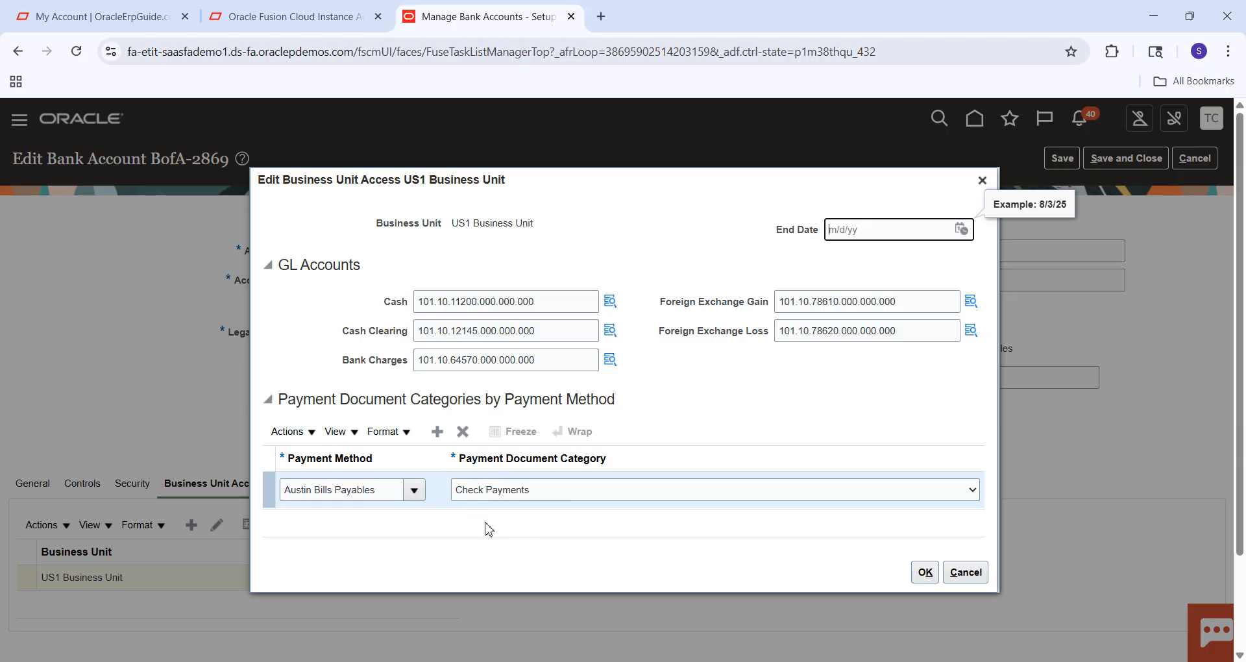
click(925, 572)
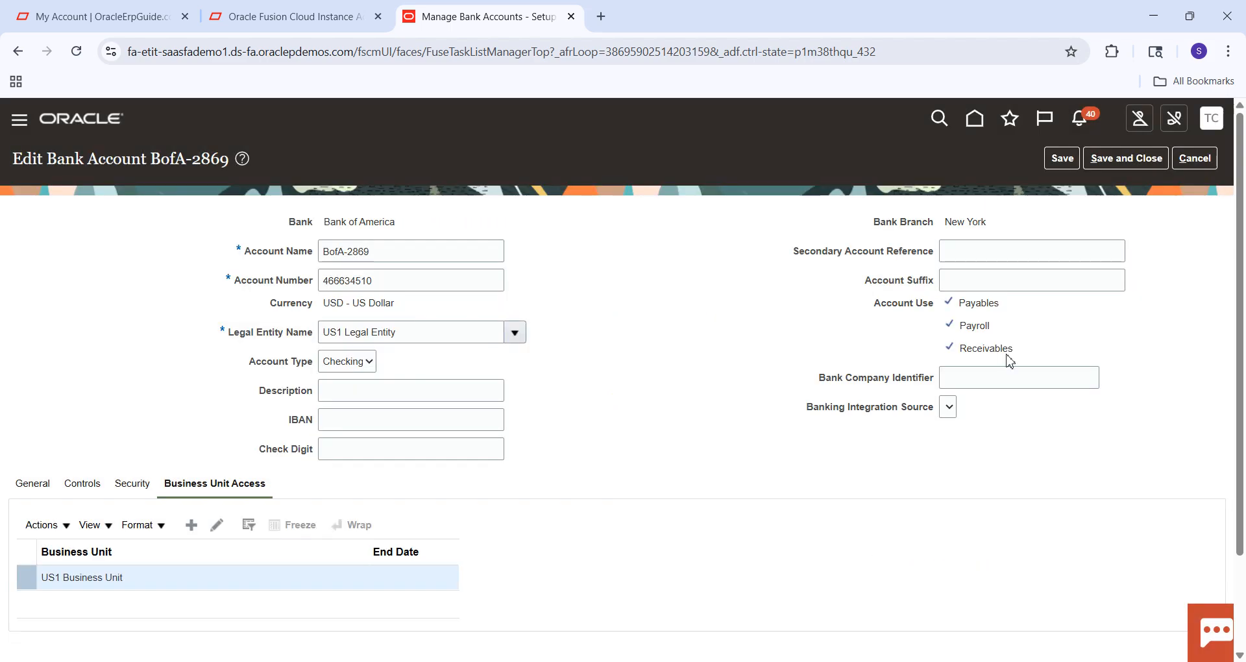
click(1154, 165)
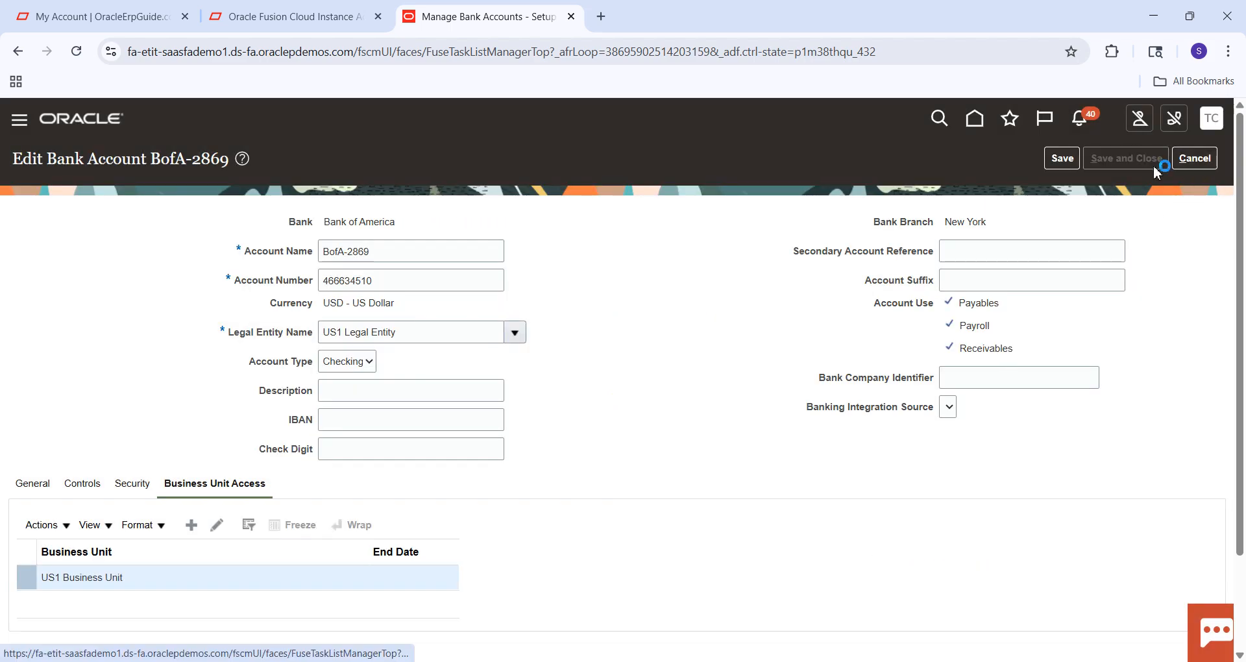
Check the Future Dated Payments steps in the Fusion Financials workbook in Excel, and return to the browser to acknowledge the save confirmation.
click(891, 661)
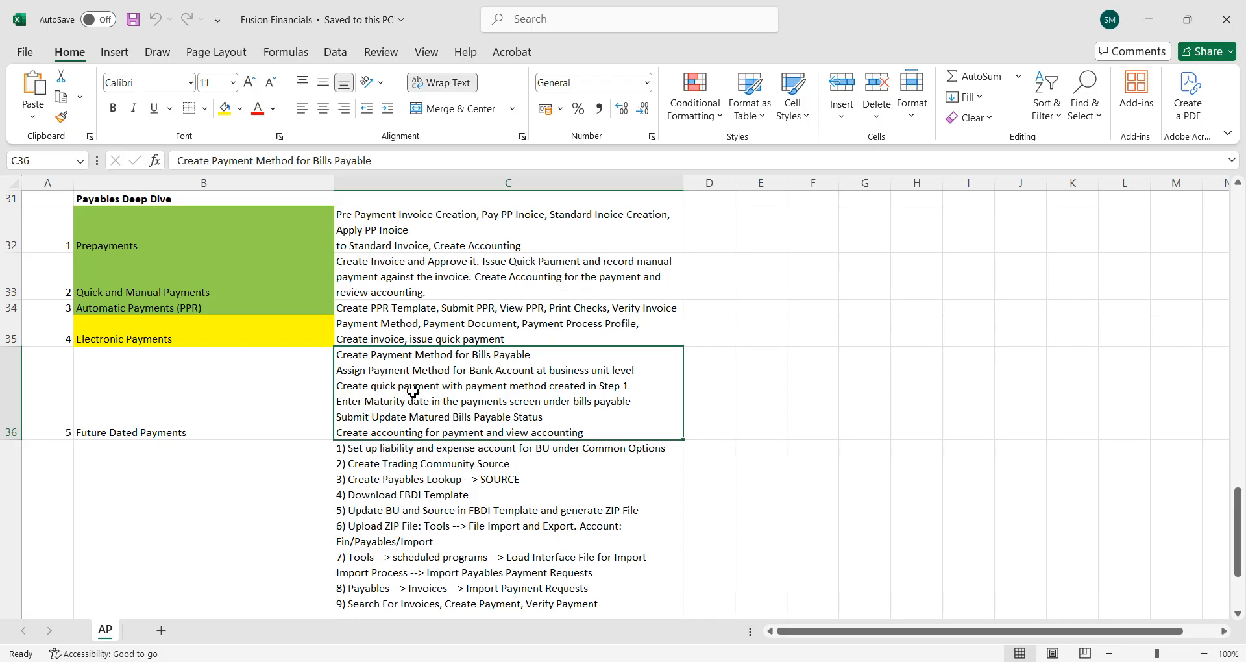
key(alt+Tab)
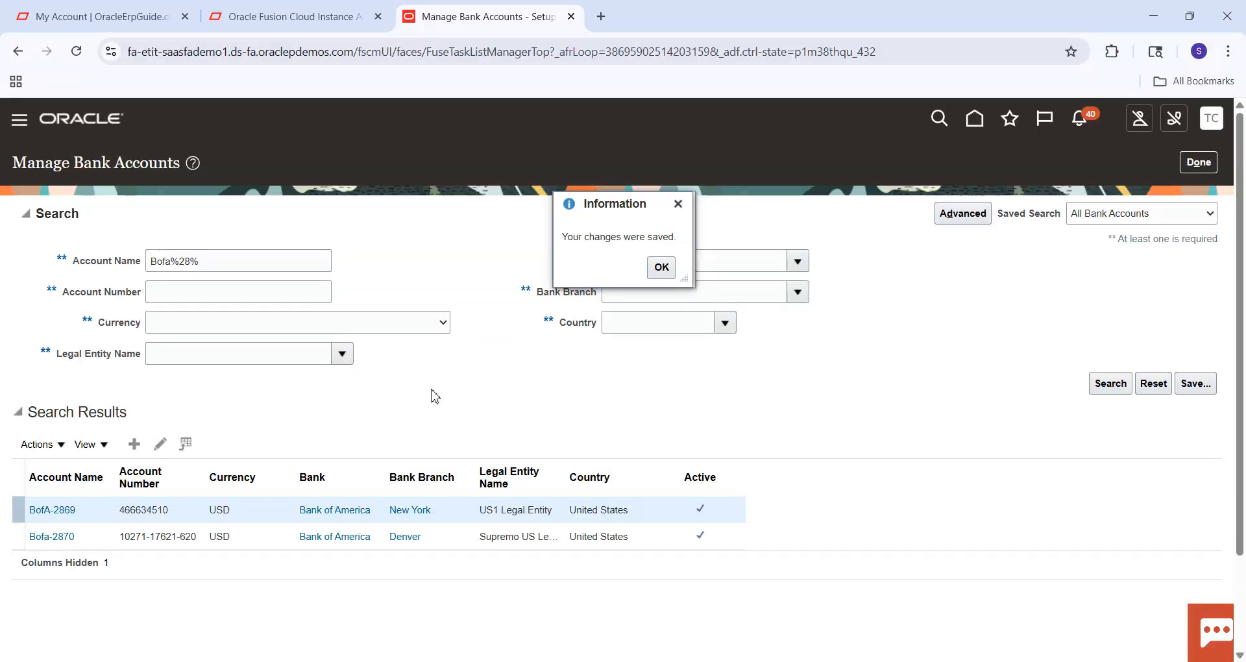
click(662, 267)
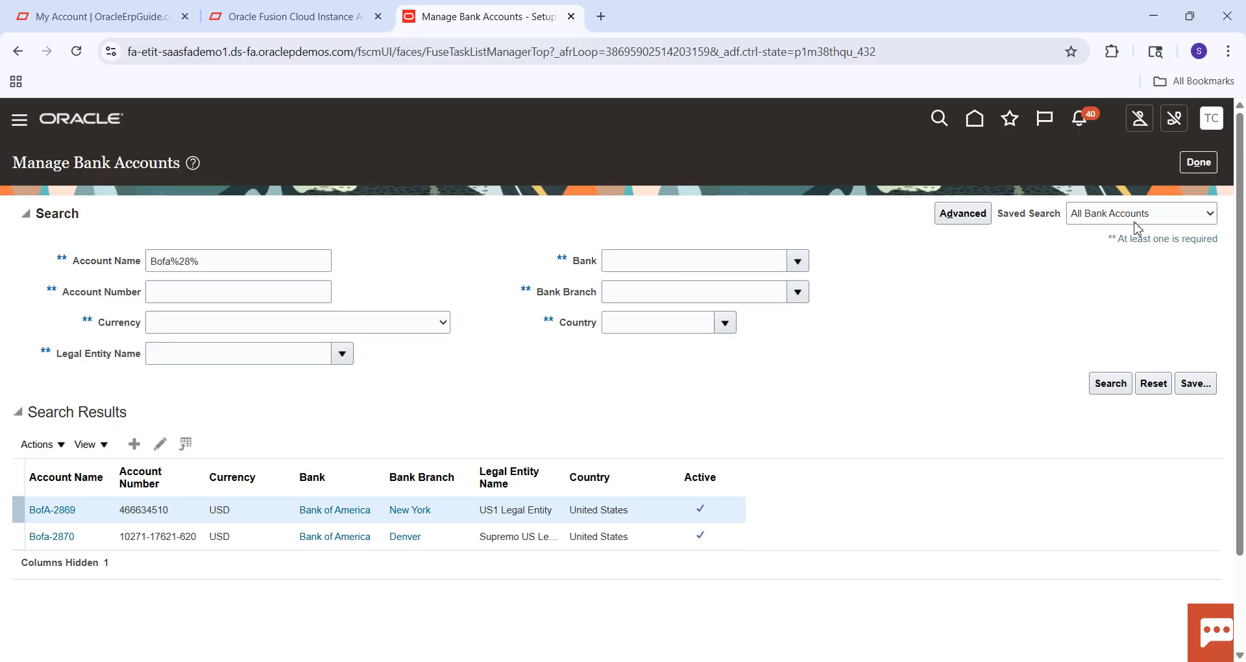
Finish with the bank accounts and the implementation project, and return to the home page.
click(1199, 164)
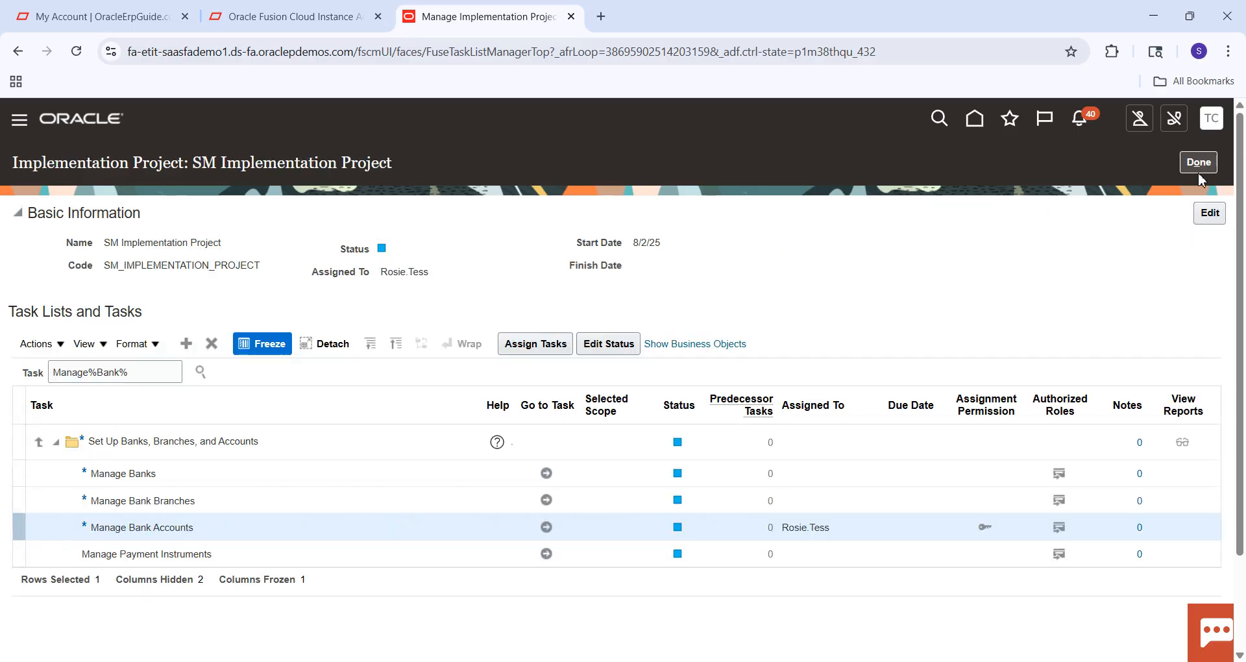
click(1206, 165)
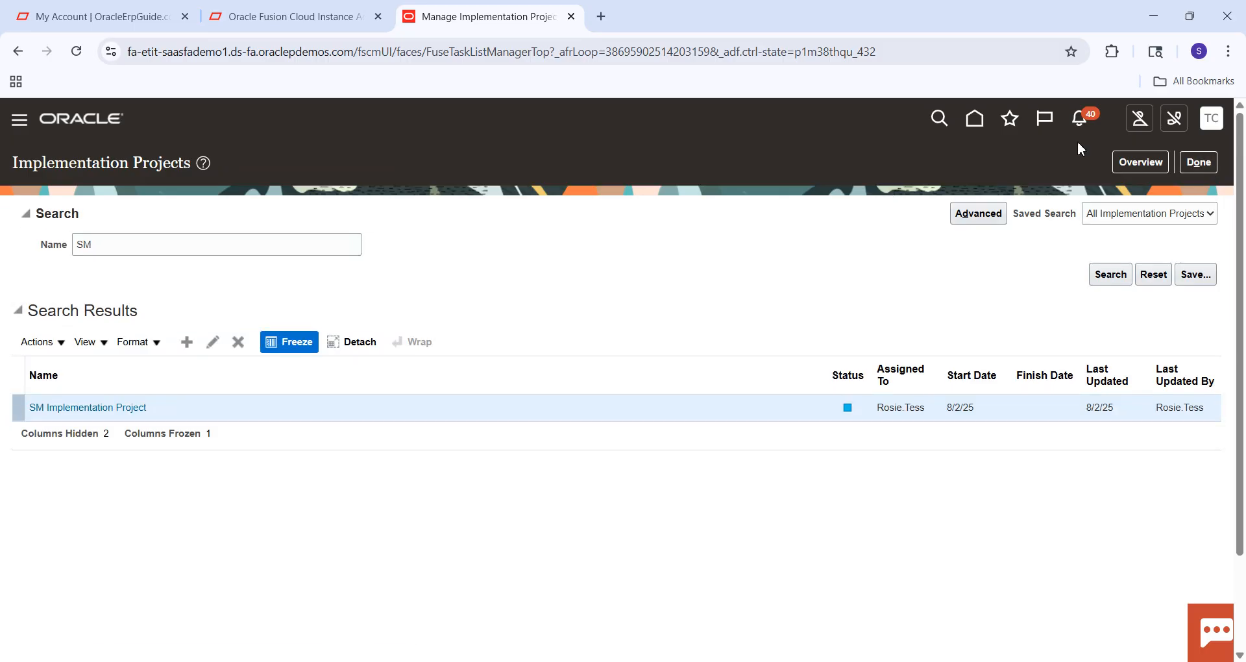
click(1198, 162)
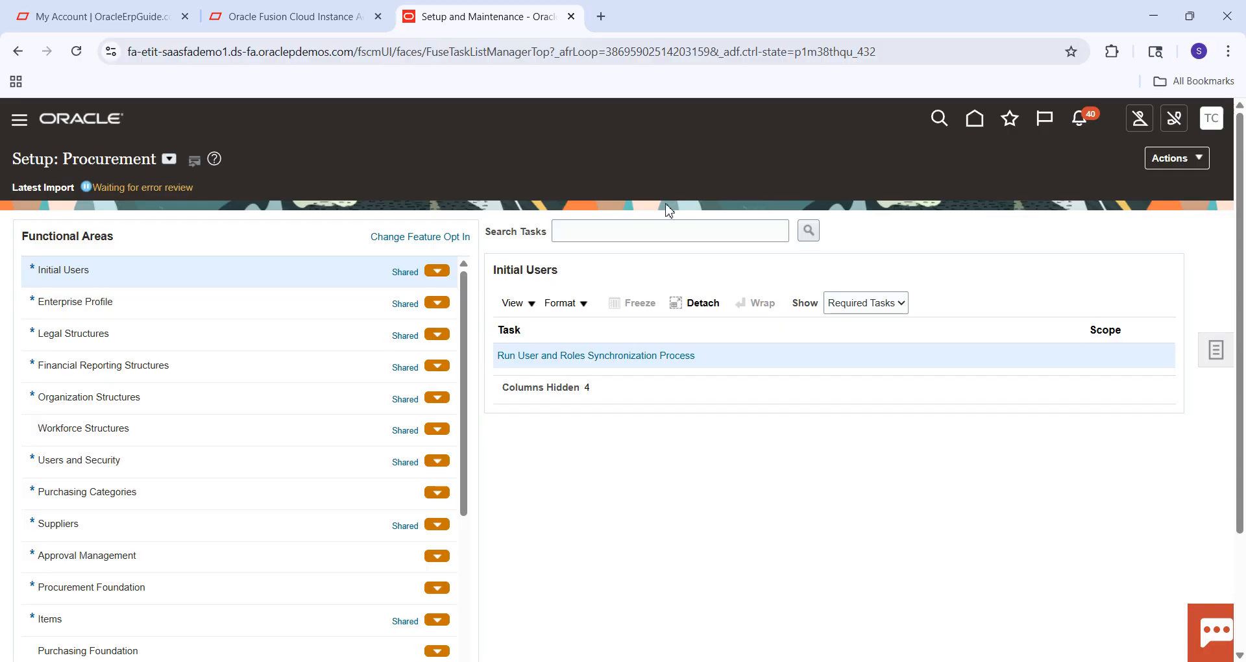
click(977, 122)
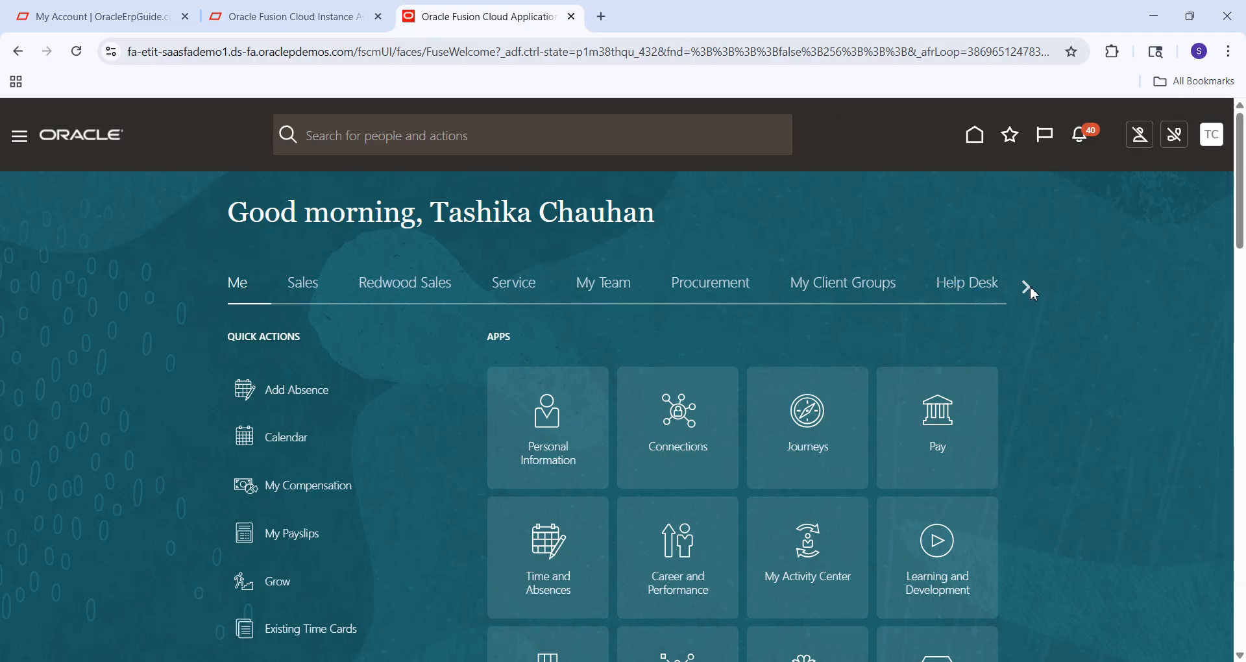
Open the Invoices work area under Payables and start creating an invoice.
click(1028, 287)
click(1031, 287)
click(1030, 287)
click(1030, 287)
click(1030, 286)
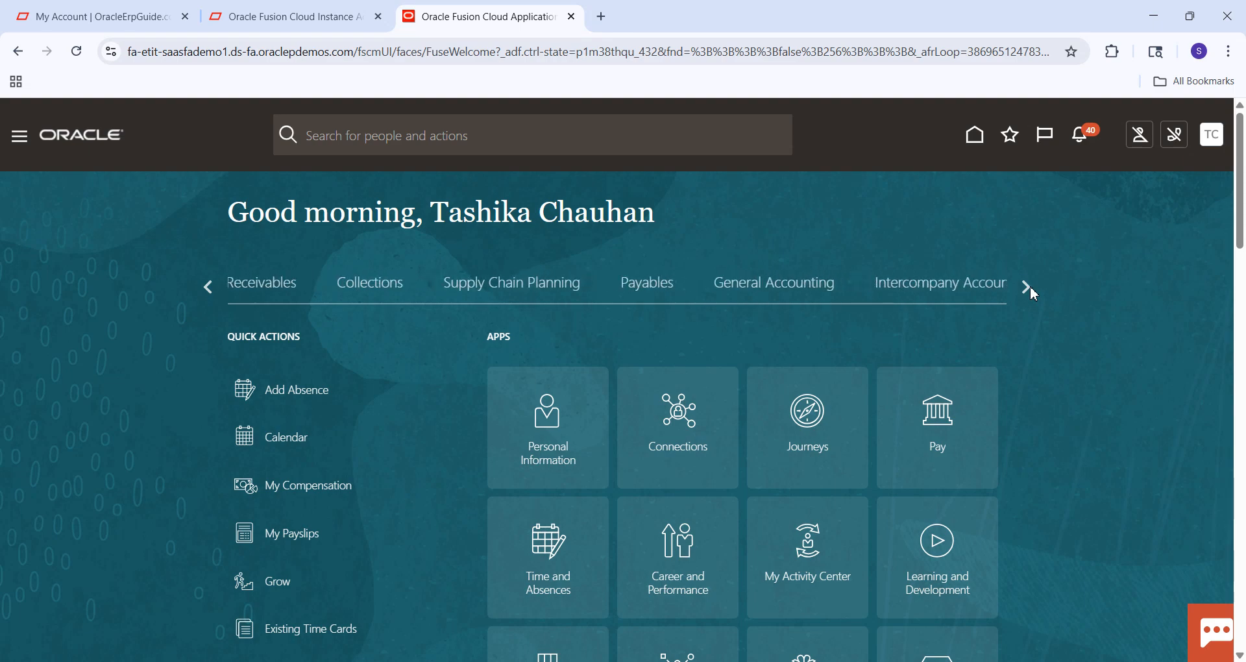
click(631, 283)
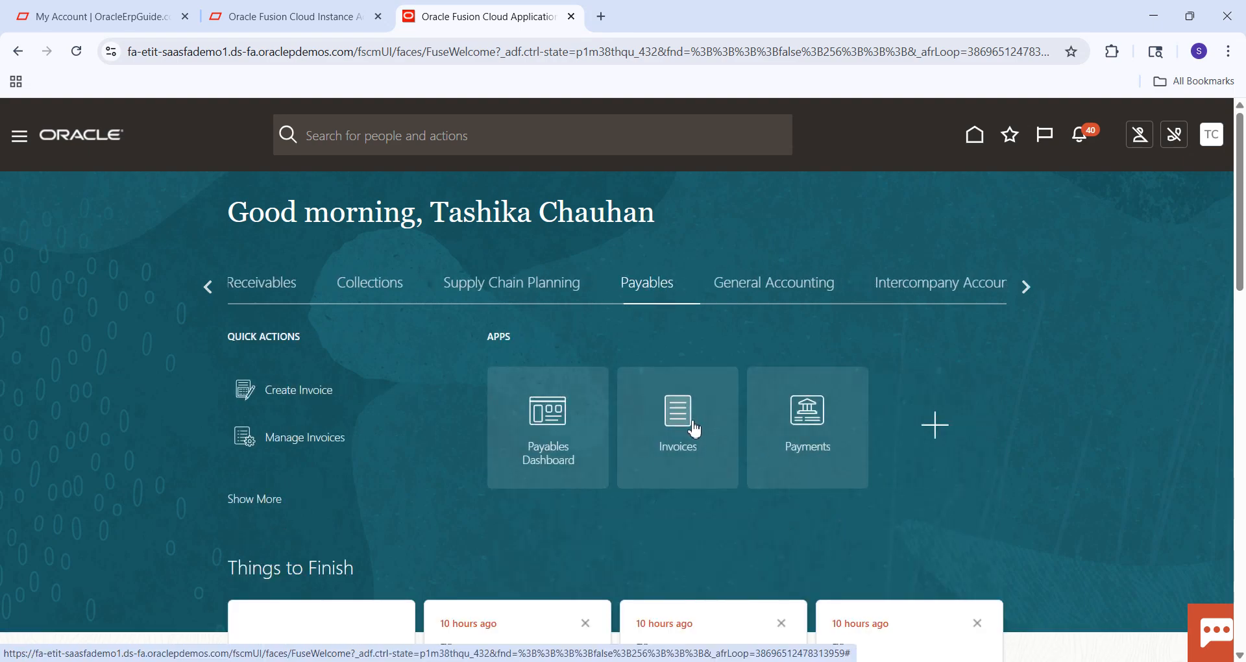
click(692, 428)
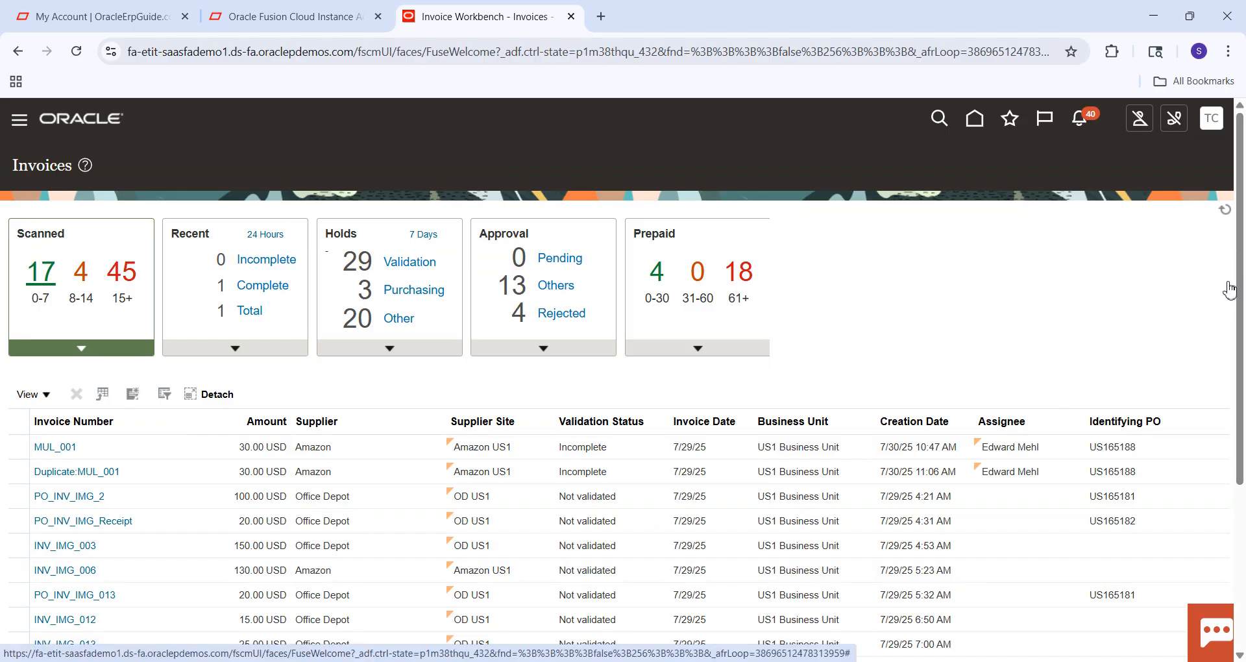
click(1228, 284)
click(1109, 176)
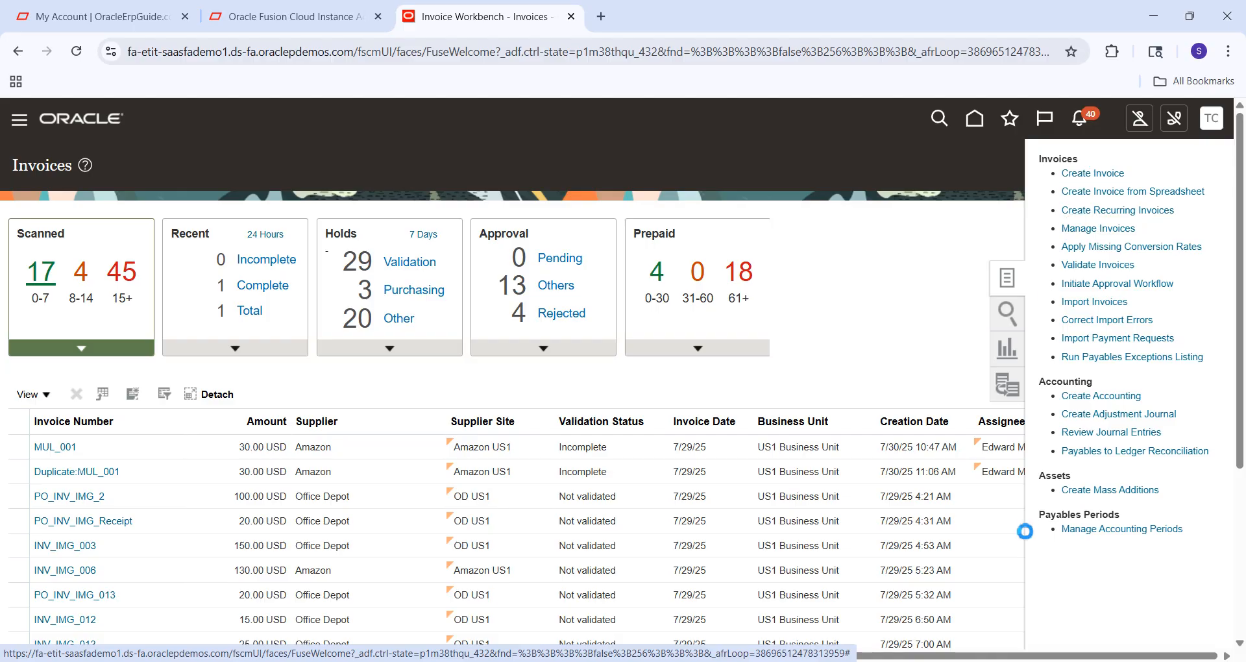
click(964, 661)
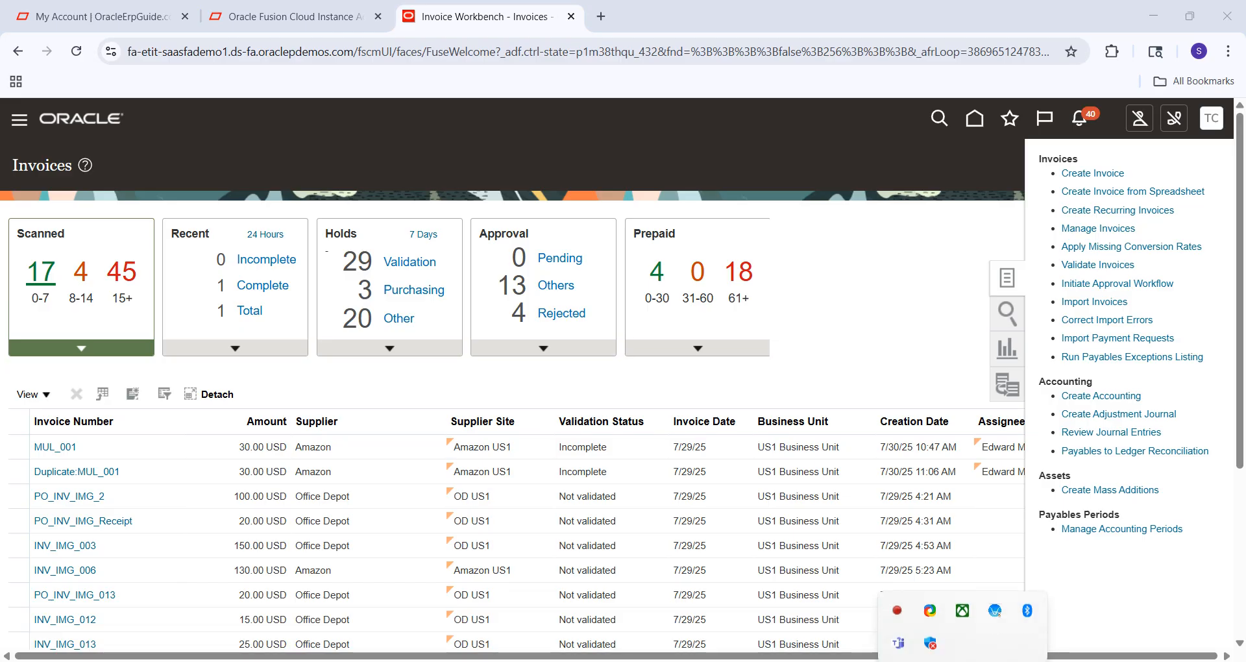
right_click(900, 603)
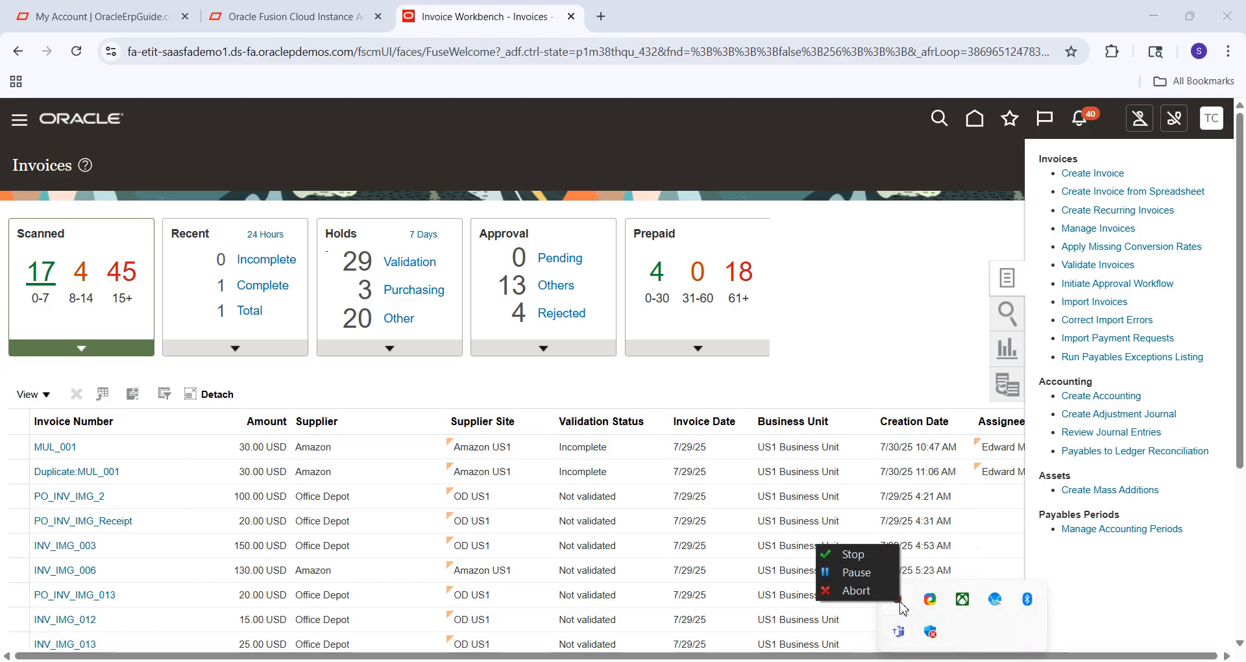
click(861, 576)
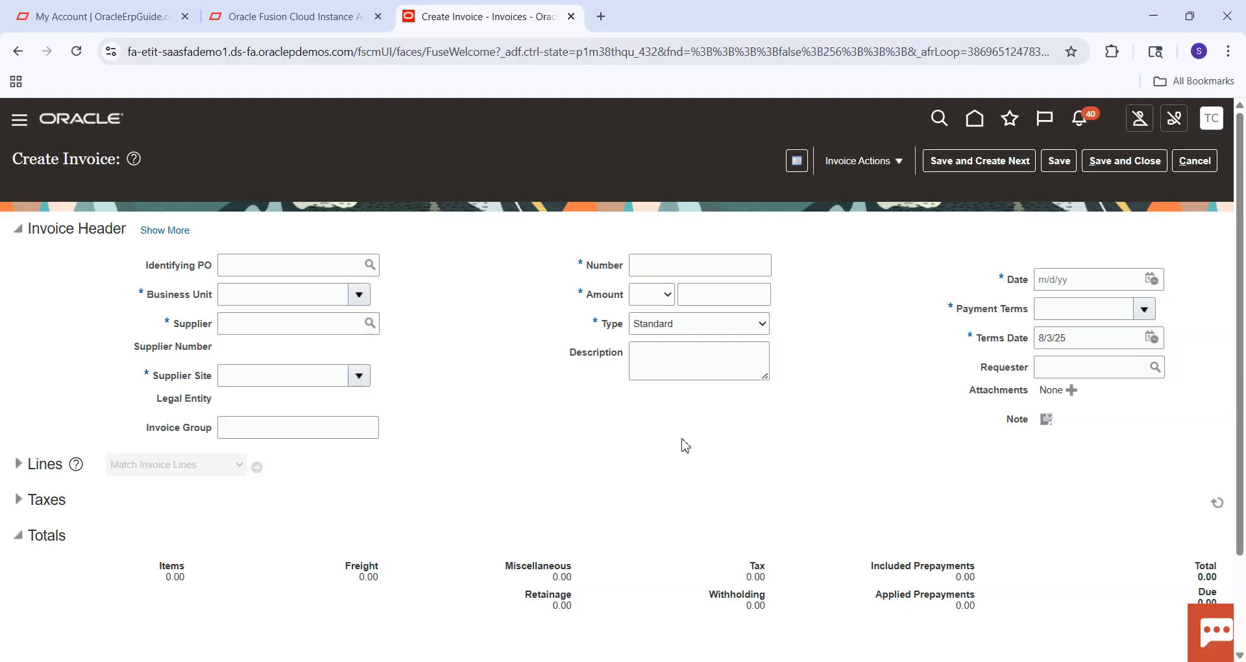
Set the invoice's business unit to US1 Business Unit and choose Staples as its supplier.
click(301, 296)
text(US1 Business Unit)
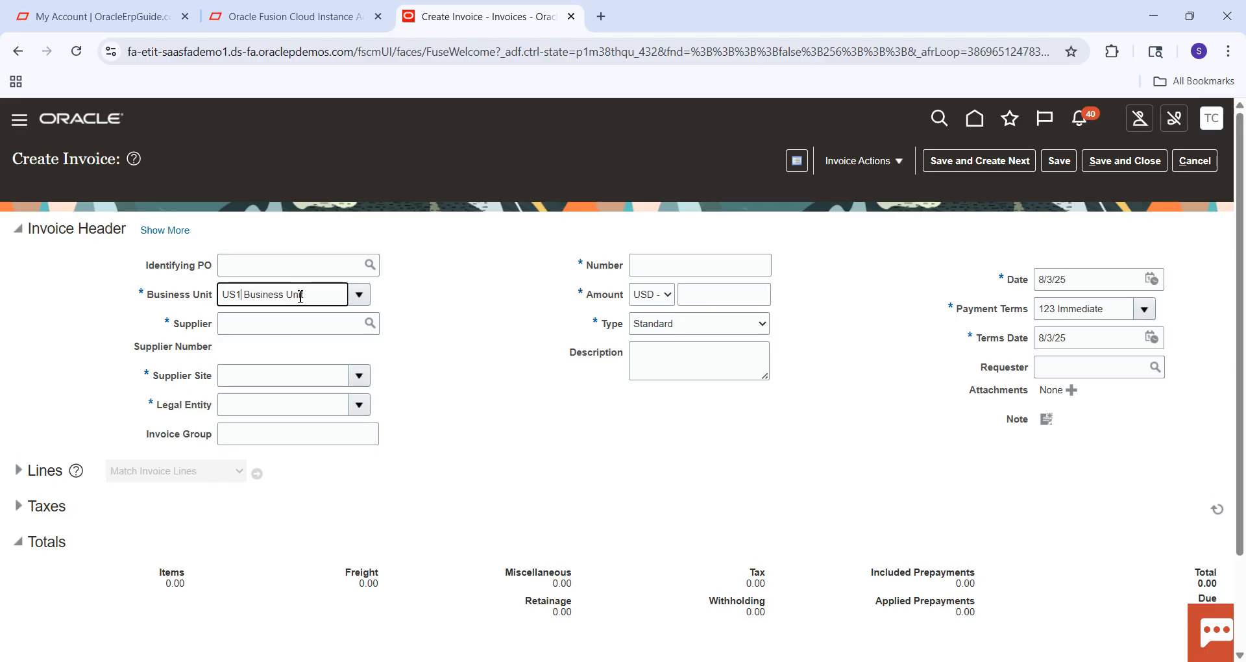
click(268, 325)
text(Staples)
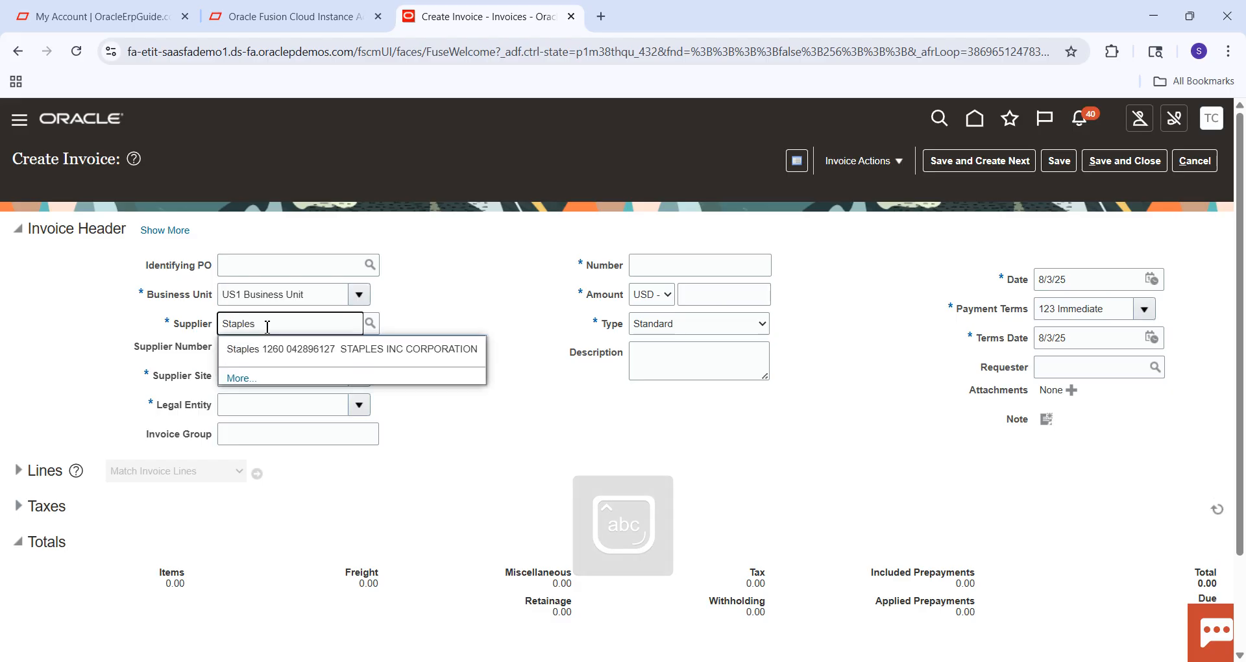
click(275, 349)
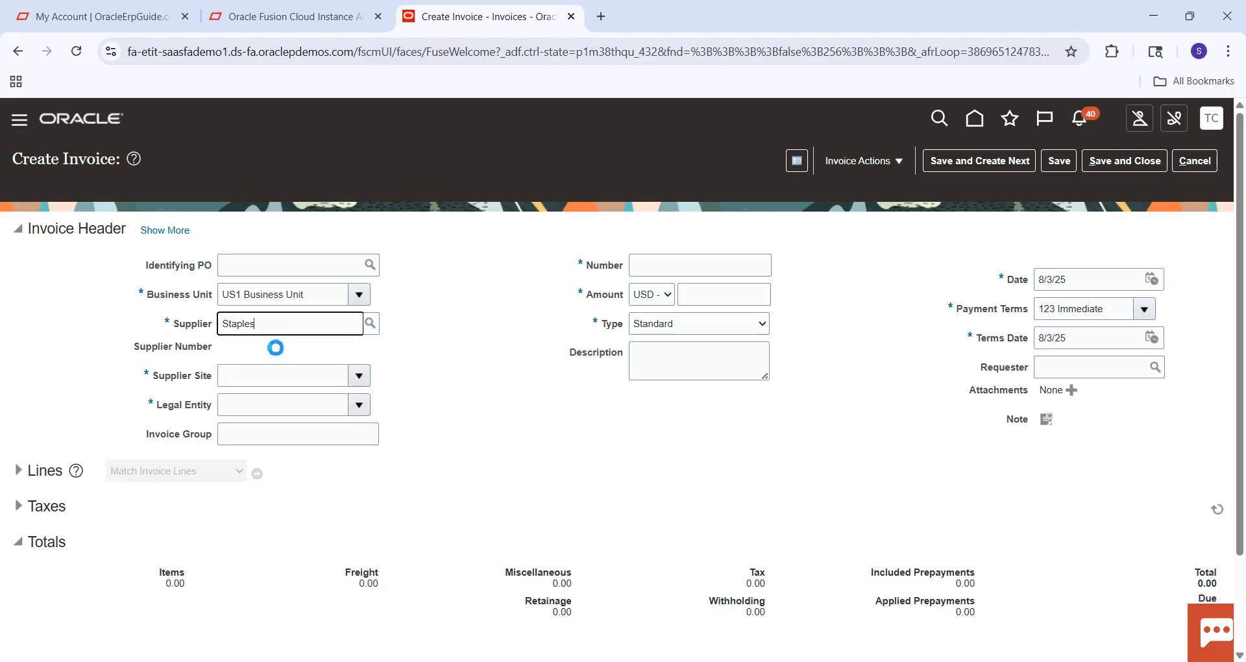
Enter 7001 as the invoice number and 200 USD as the invoice amount.
click(689, 265)
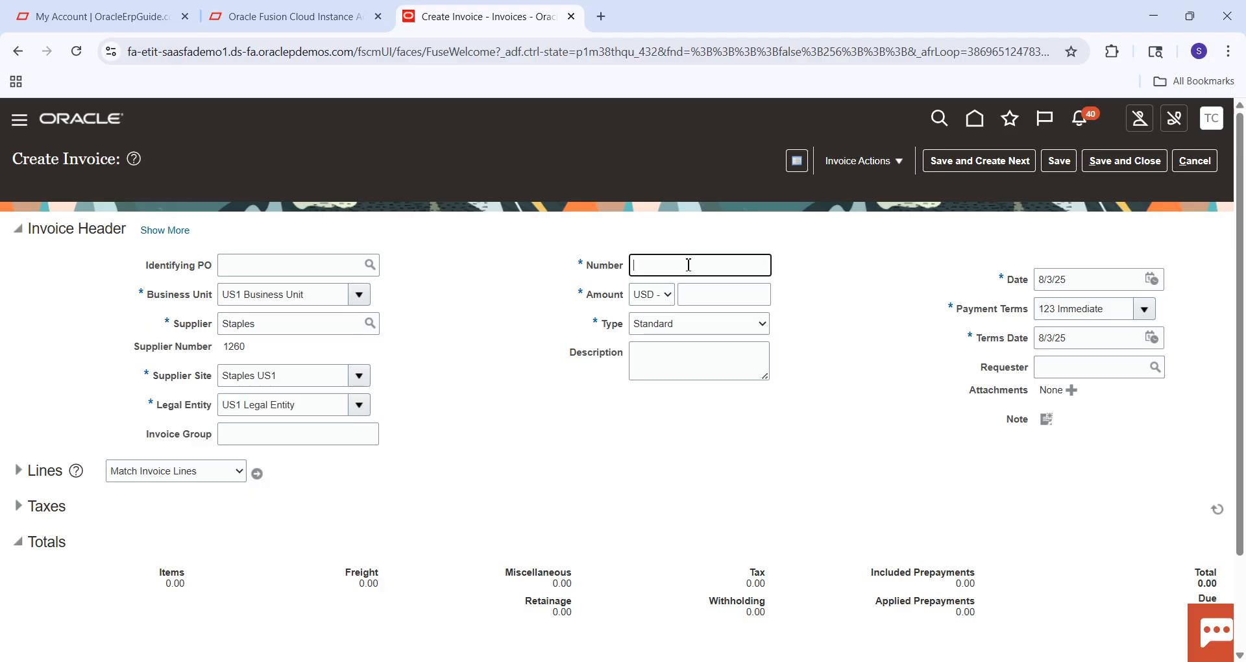
text(7001)
key(Tab)
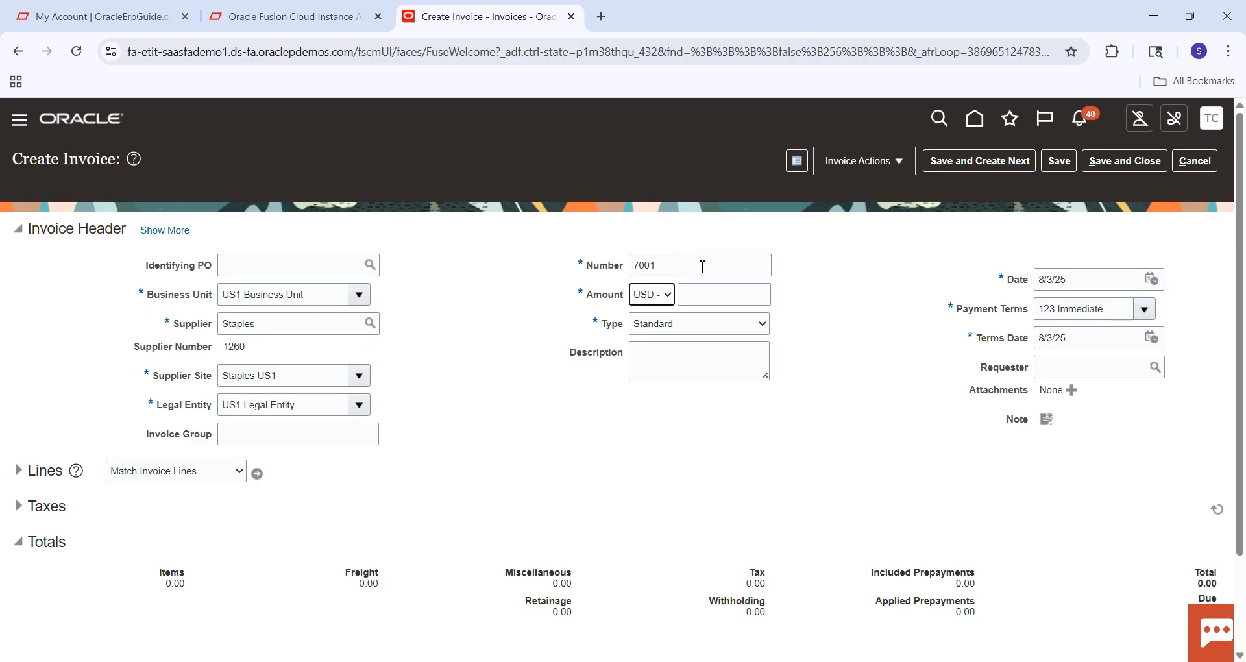
click(727, 293)
text(200)
key(Tab)
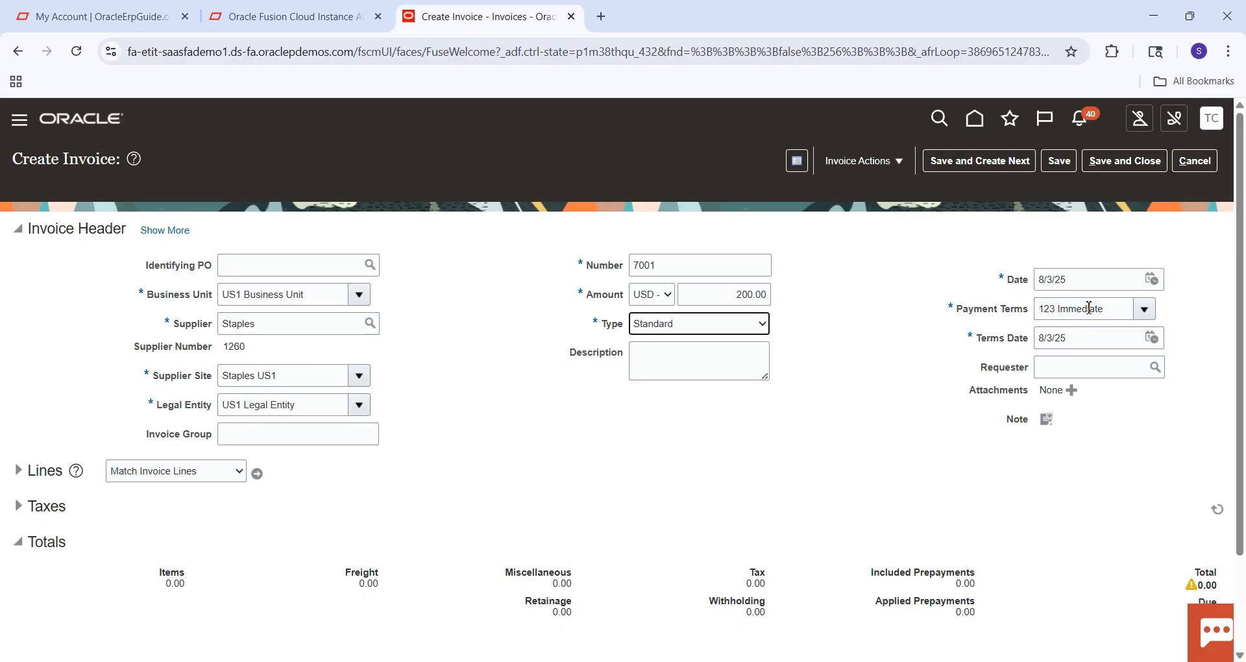
Set the invoice date to 7/1/25.
click(1087, 280)
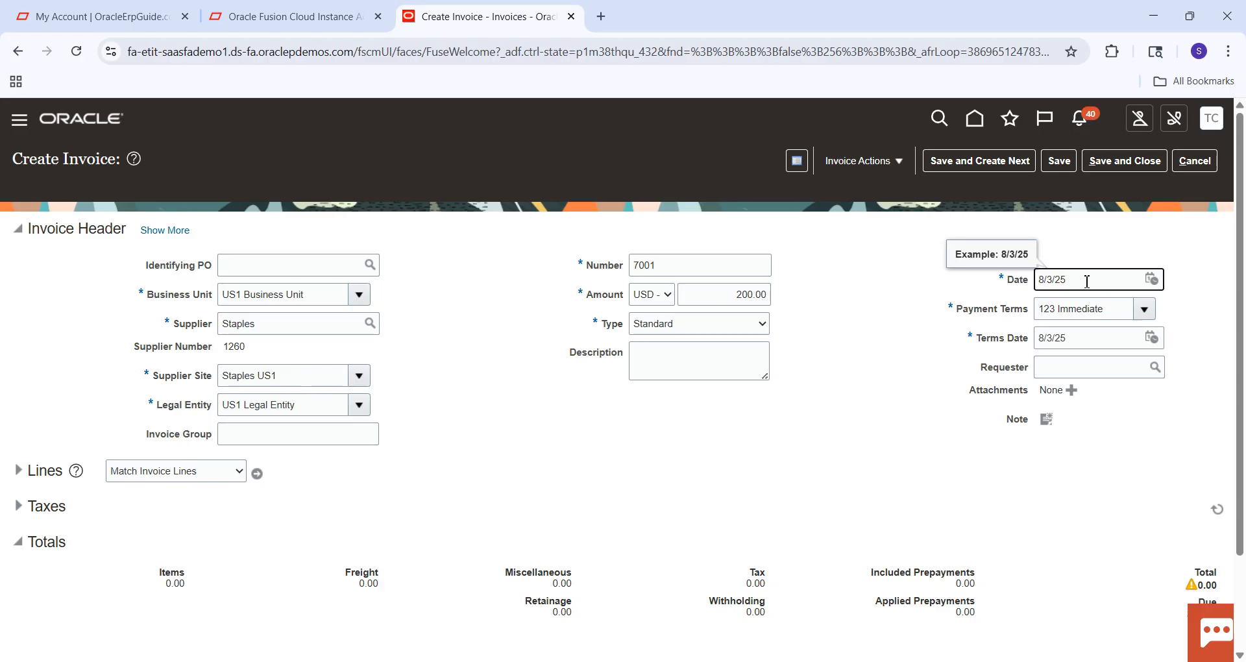
click(1153, 282)
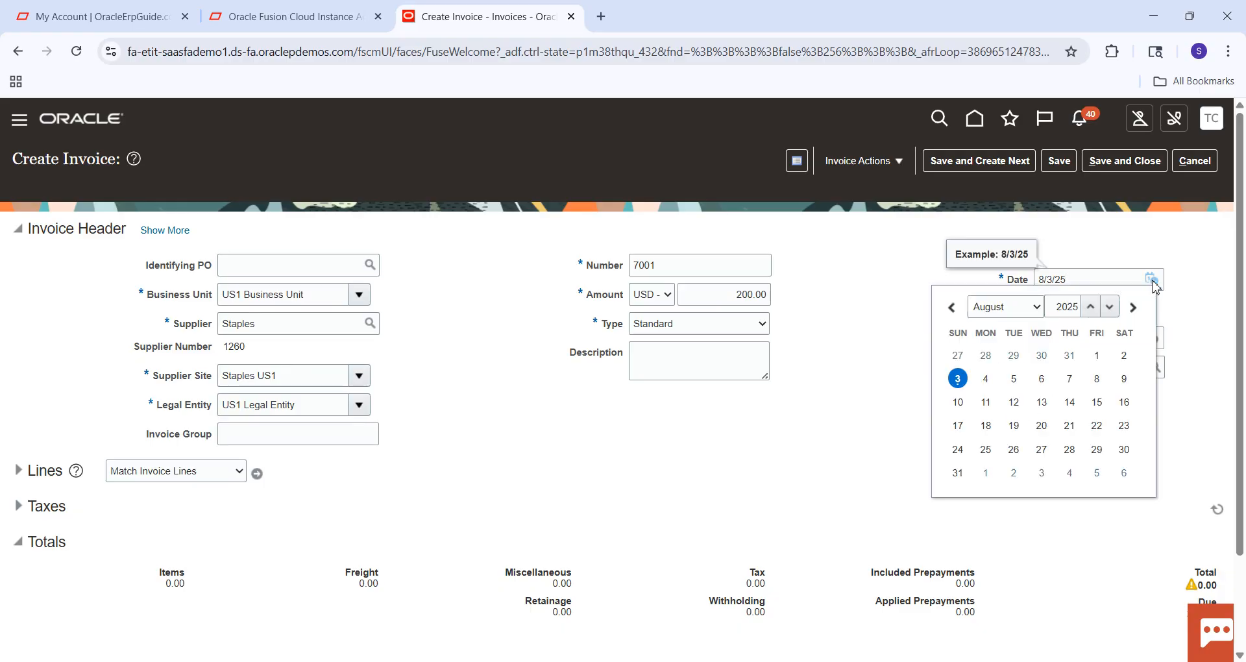
click(952, 308)
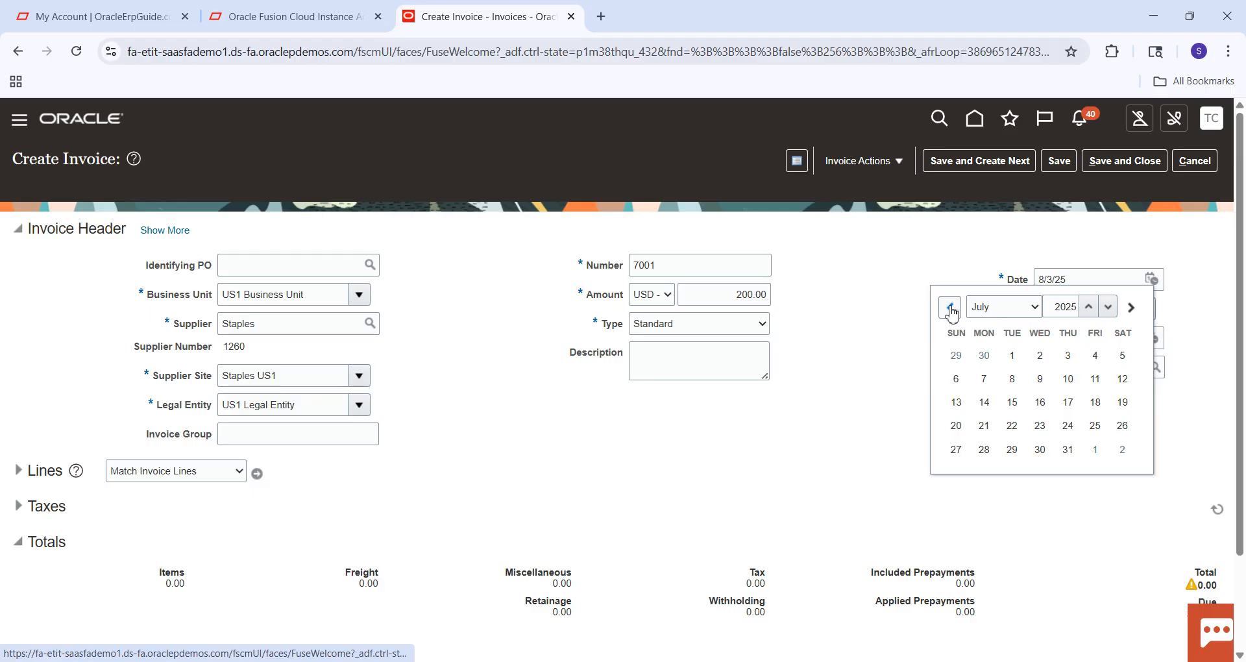
click(1012, 356)
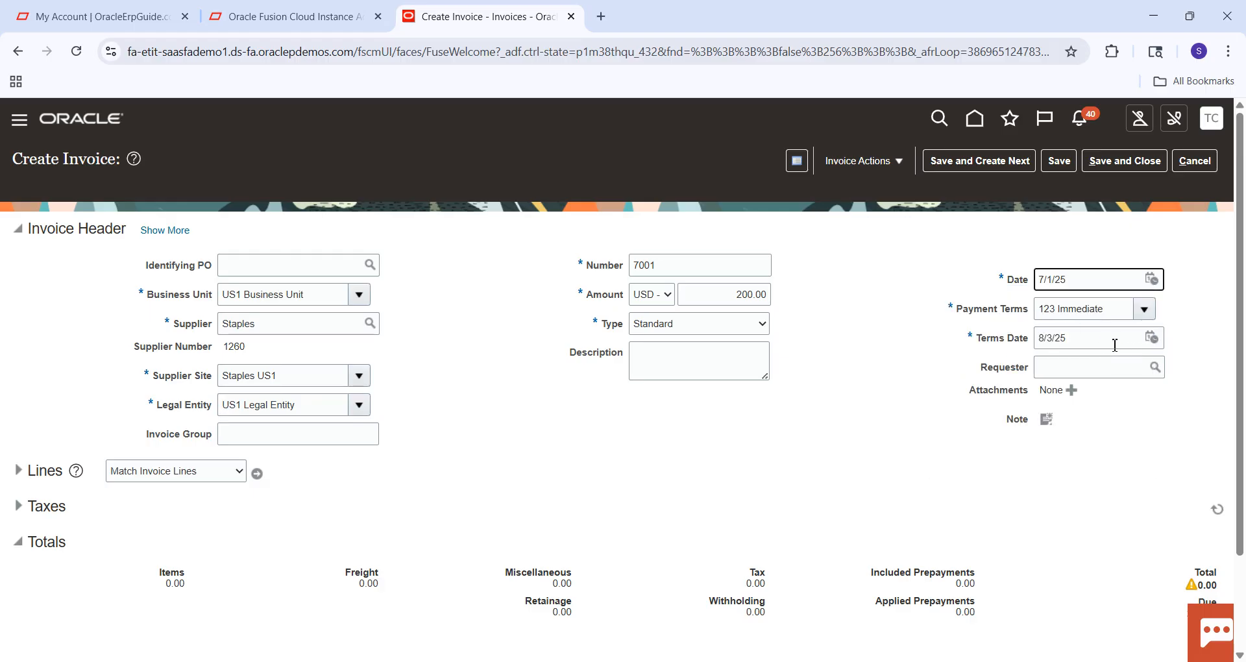
click(854, 404)
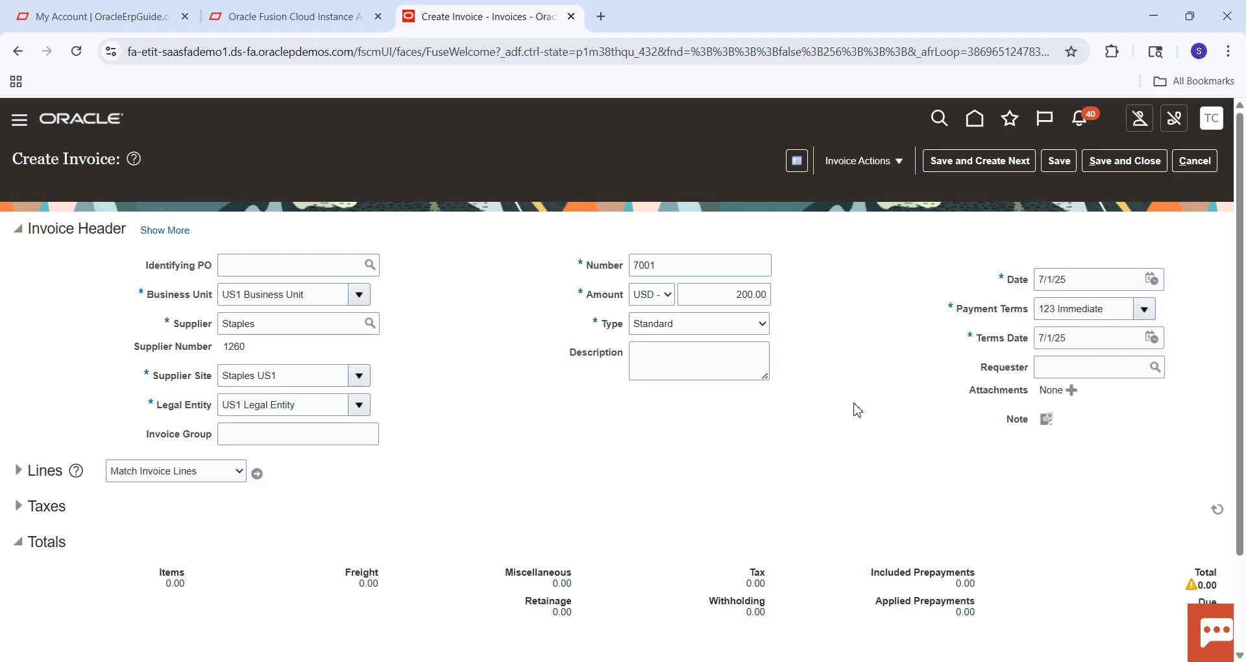
Fill in invoice line 1 as an item with an amount of 200 and the Non PO Invoice distribution set.
click(23, 479)
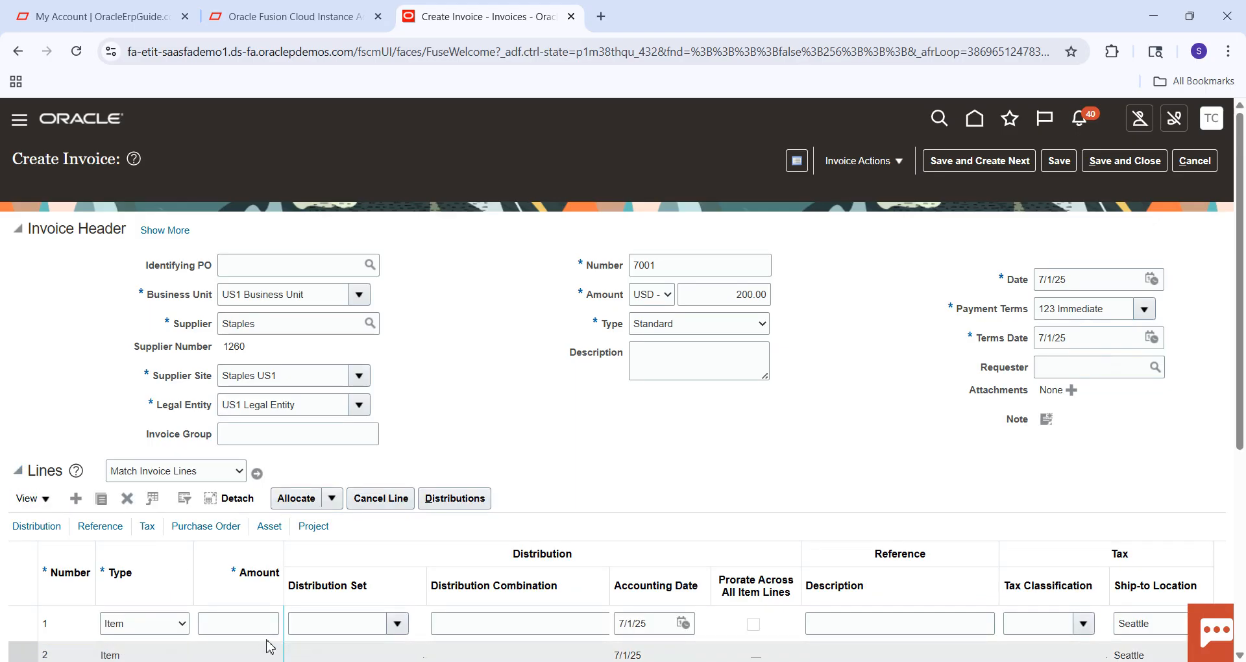
click(253, 622)
text(200)
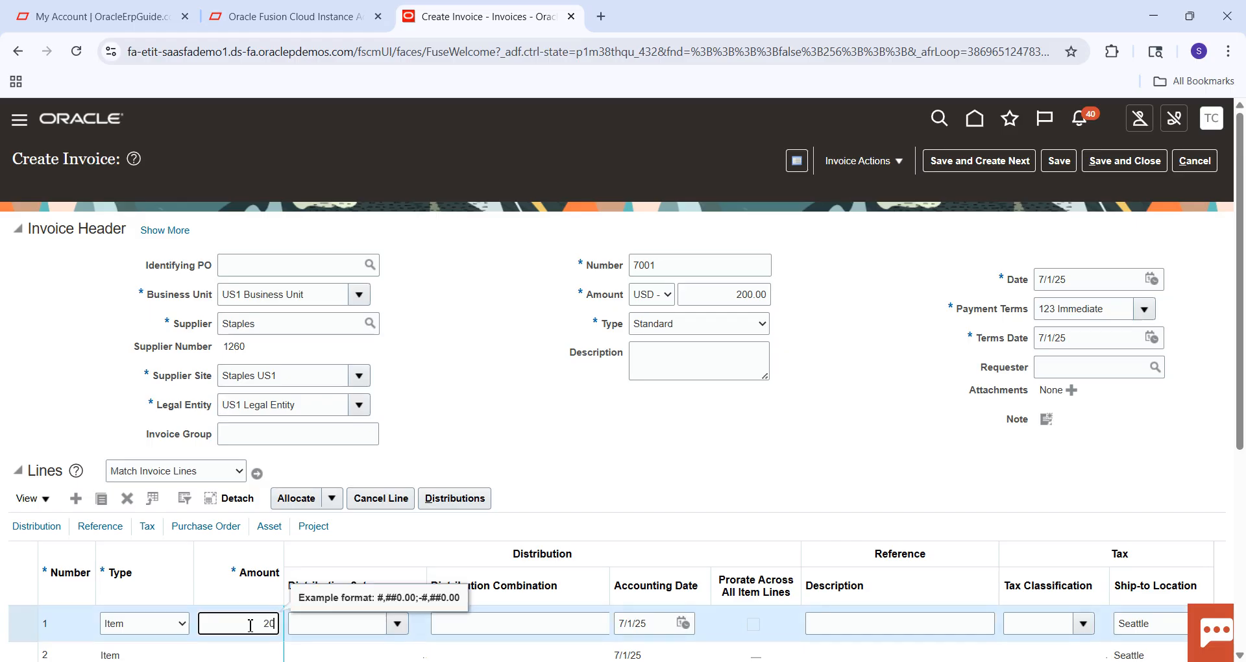
key(Tab)
click(398, 623)
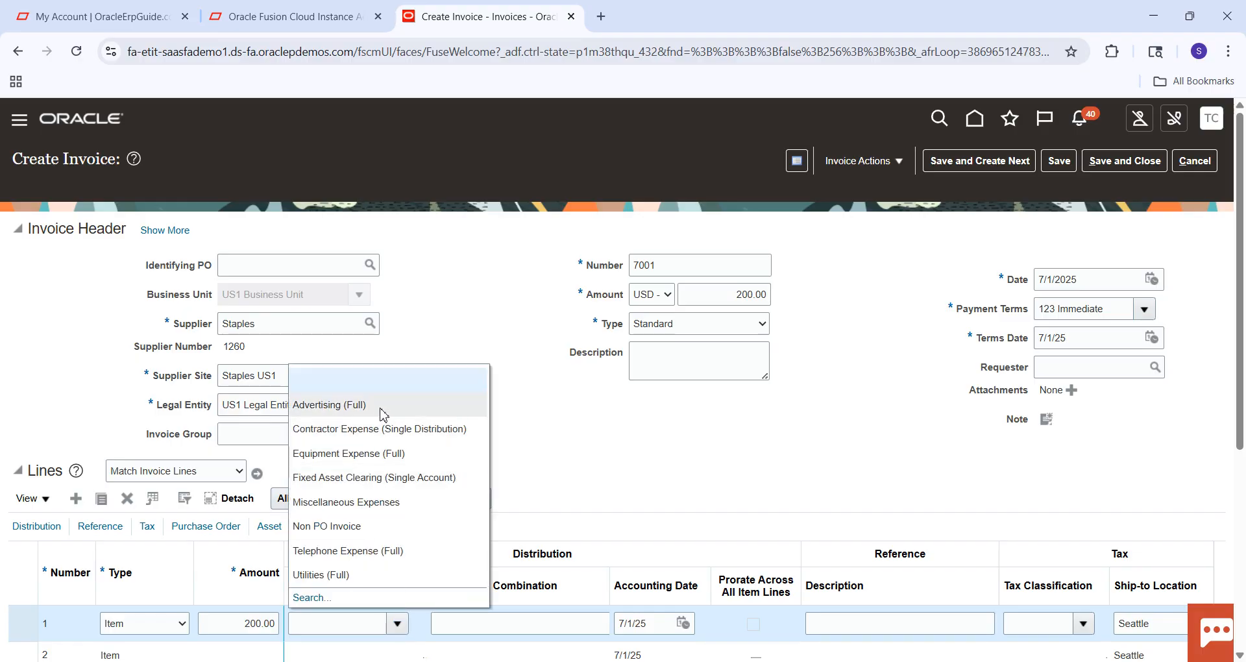
click(334, 525)
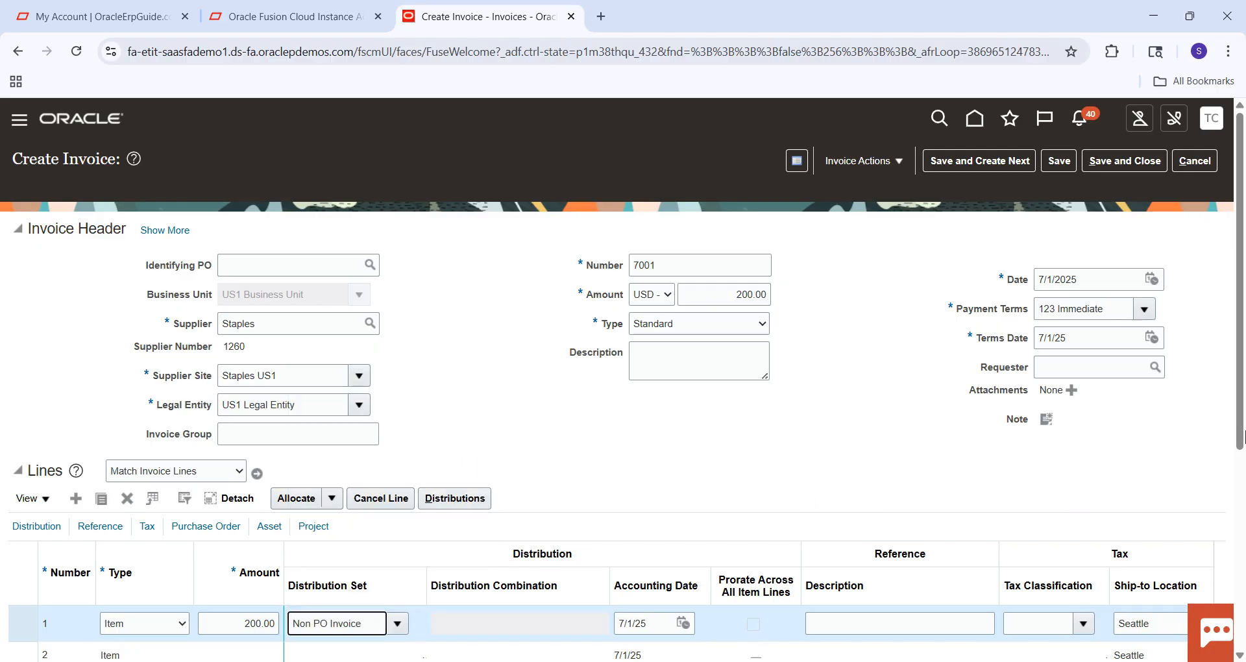
Save the invoice and run validation on it.
drag(1241, 403, 1245, 610)
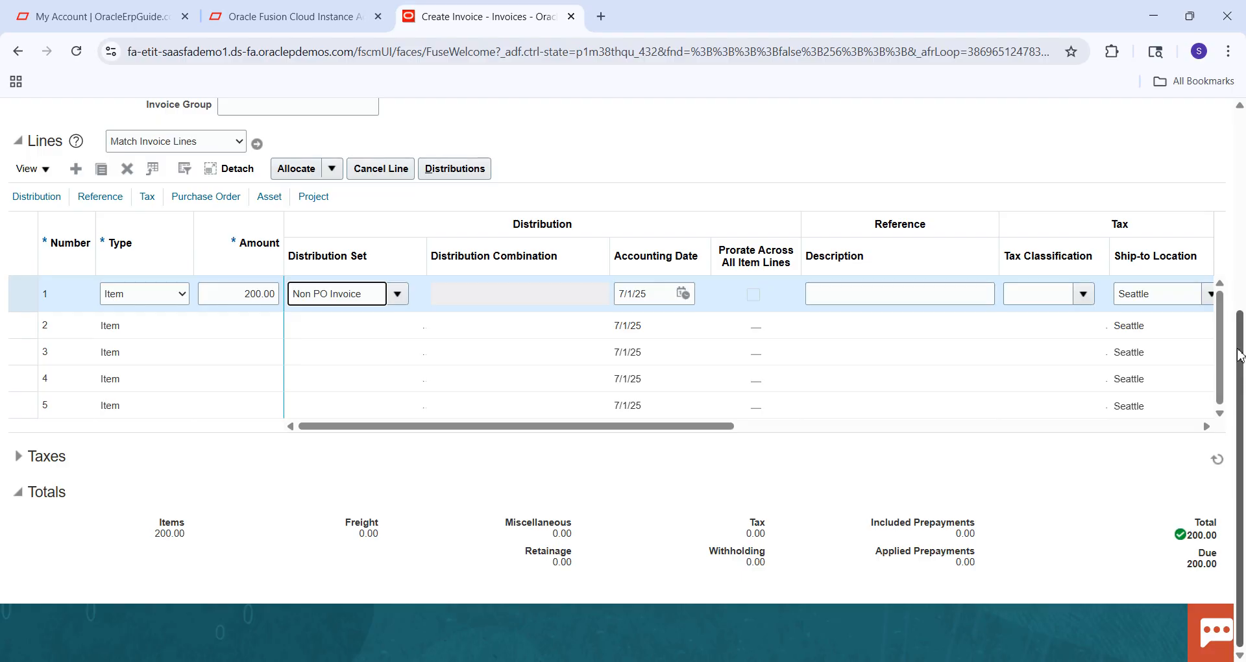
drag(1239, 354, 1234, 101)
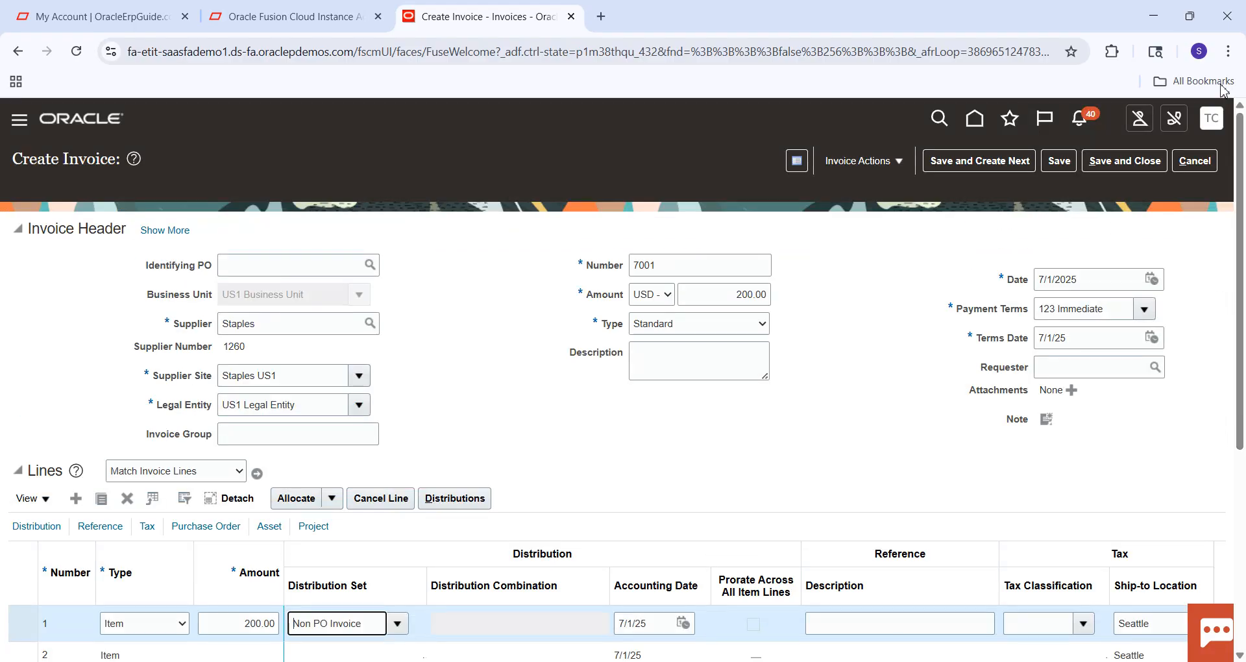
click(1055, 164)
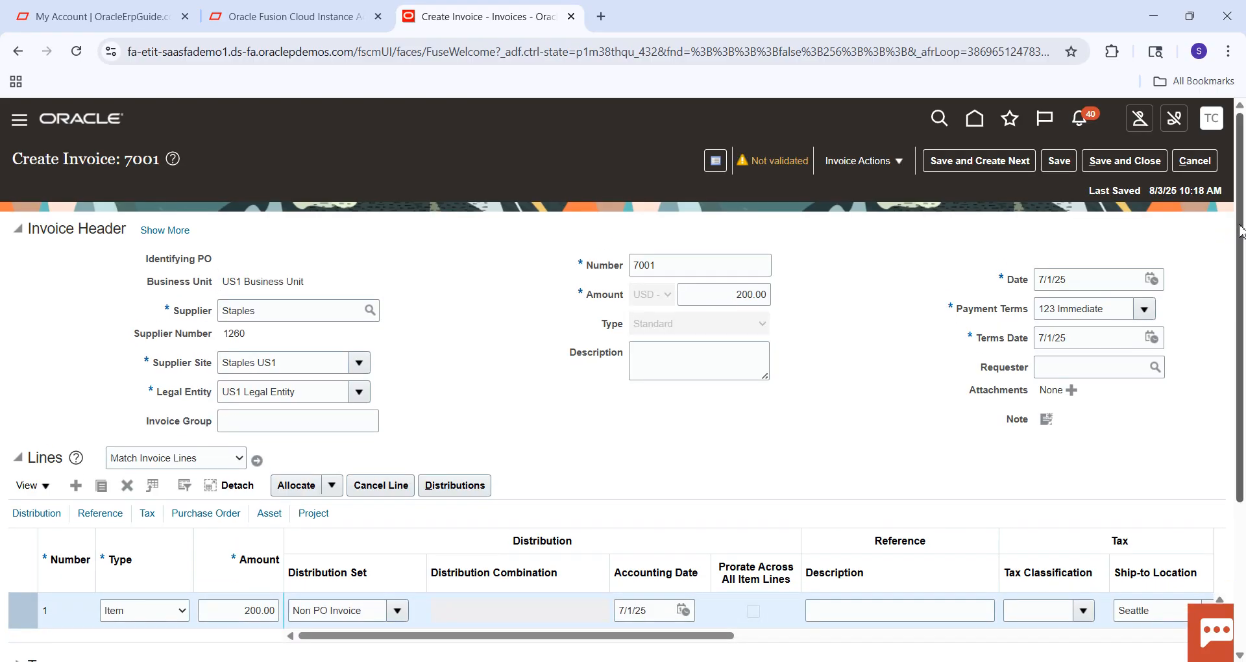
scroll(1244, 471, down, 3)
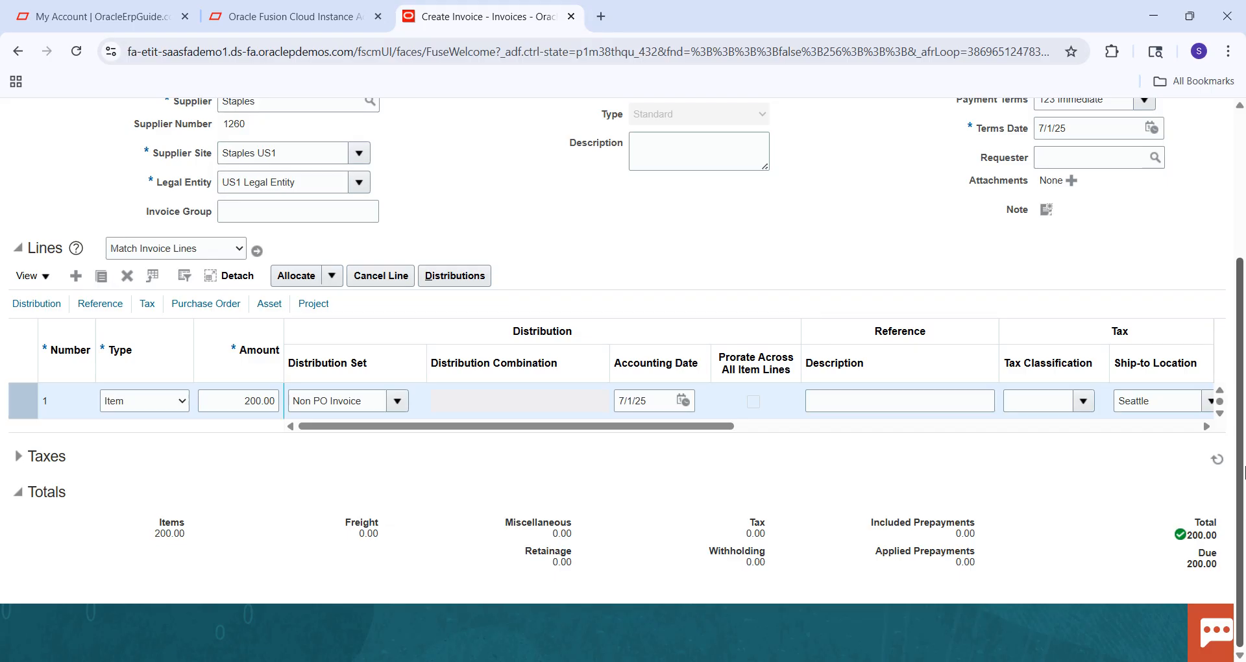
scroll(1243, 471, up, 3)
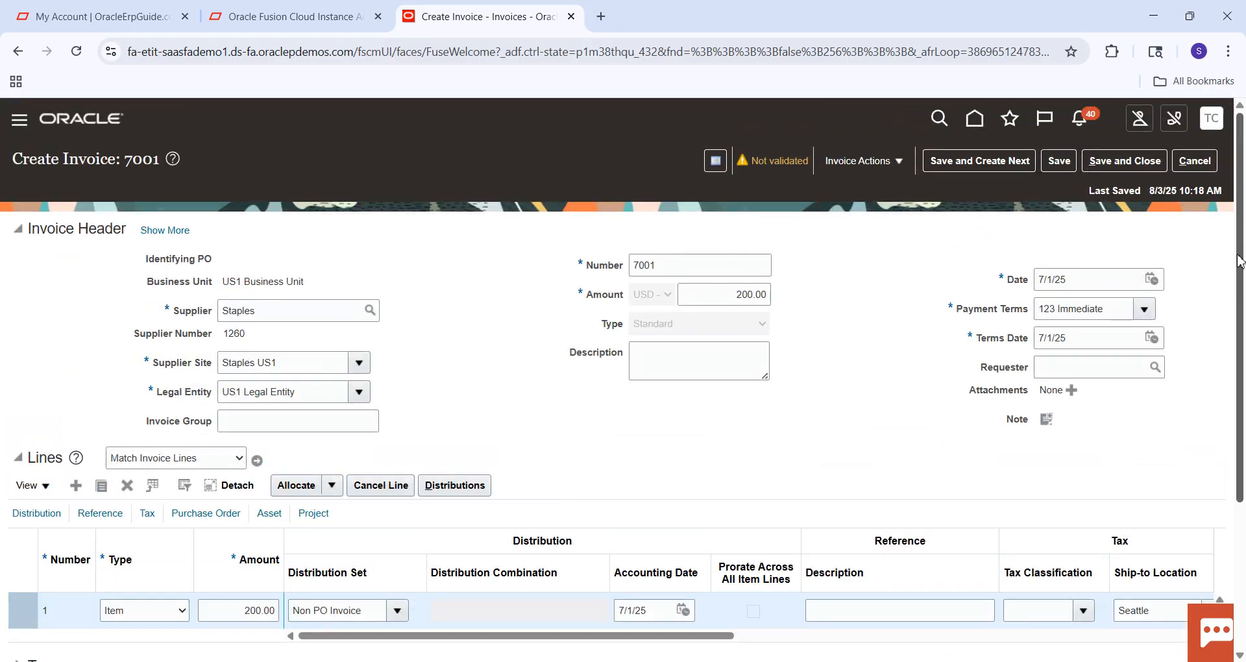
click(892, 168)
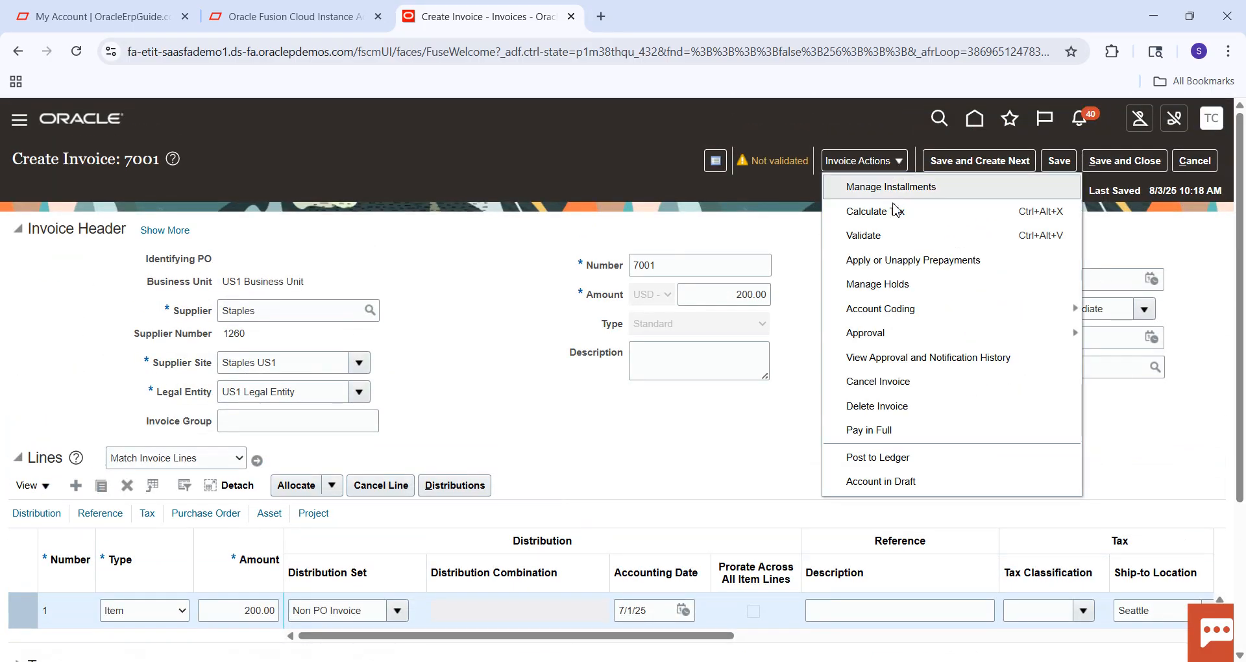
click(890, 239)
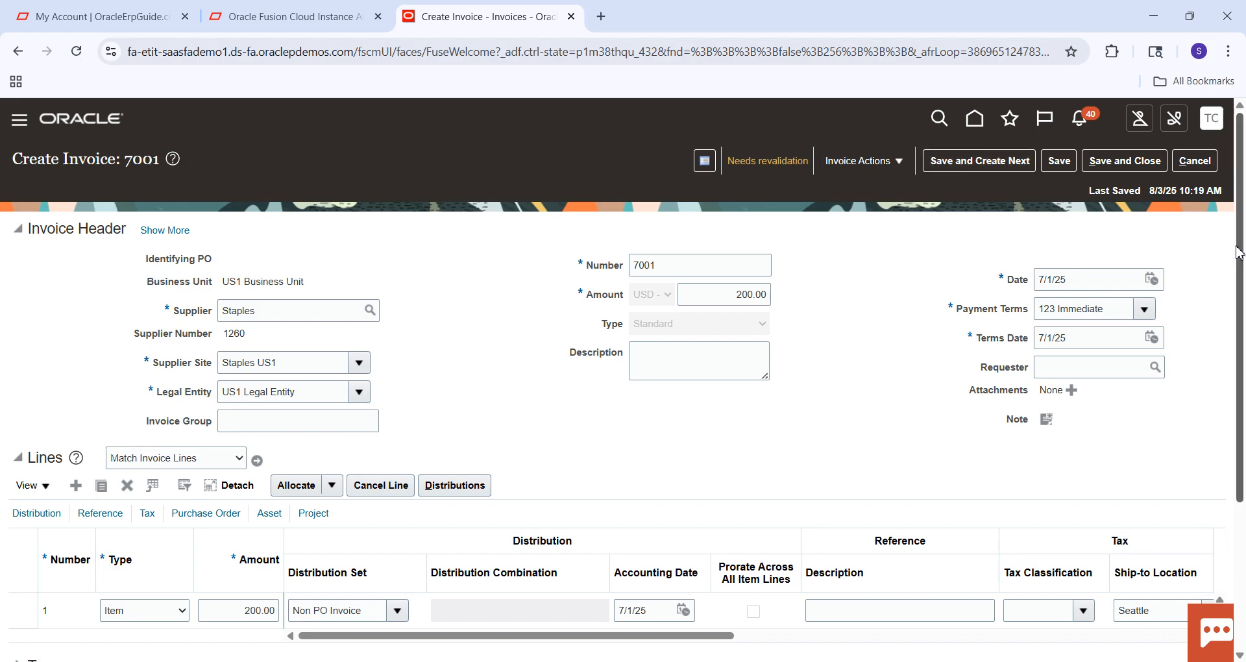
Check the invoice totals, set the header amount to 219, and save the invoice.
drag(1236, 254, 1243, 422)
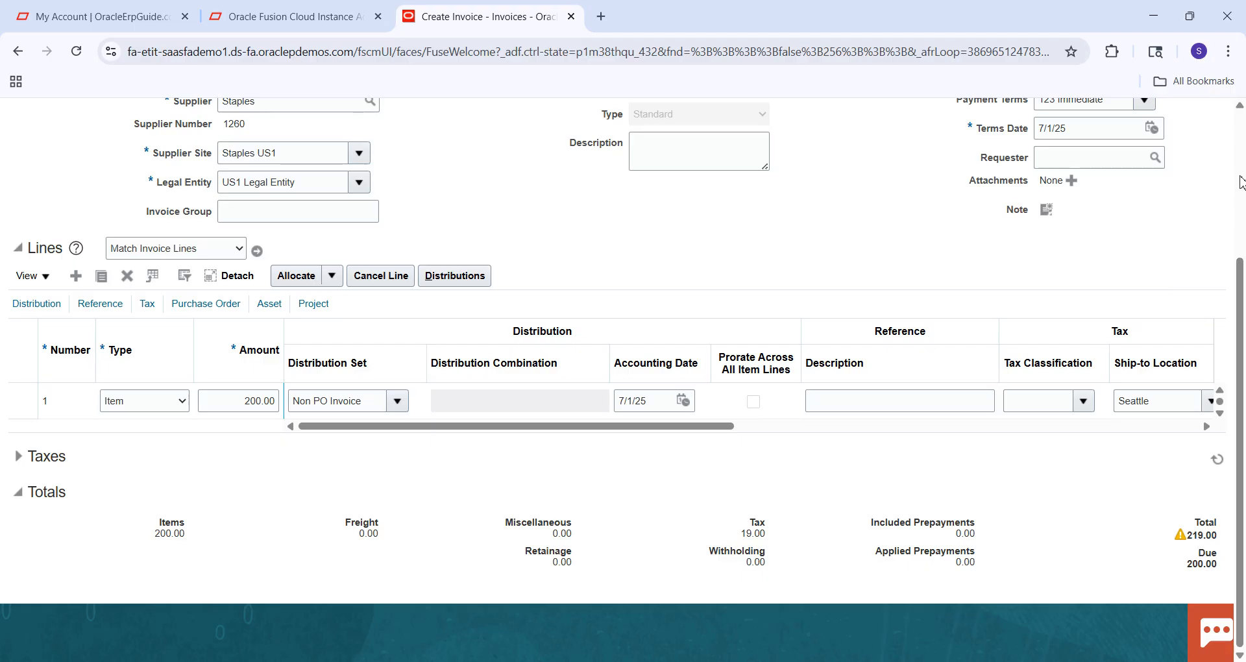
scroll(1245, 192, up, 3)
click(756, 289)
key(BackSpace)
key(BackSpace)
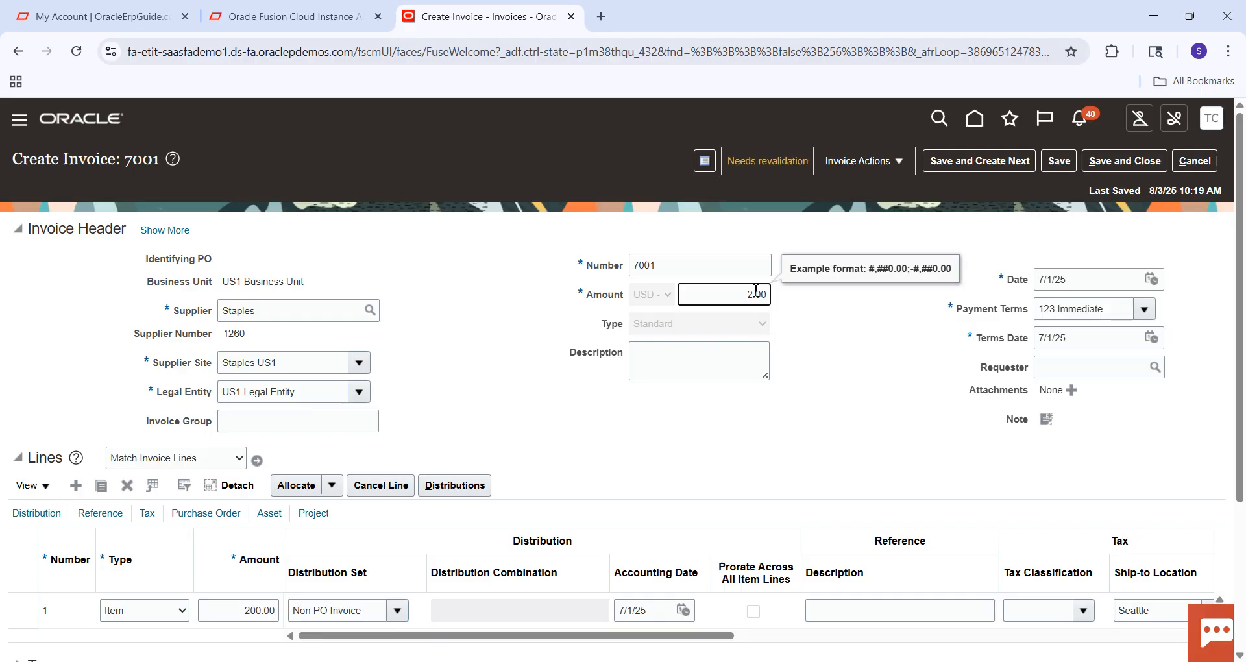
text(19)
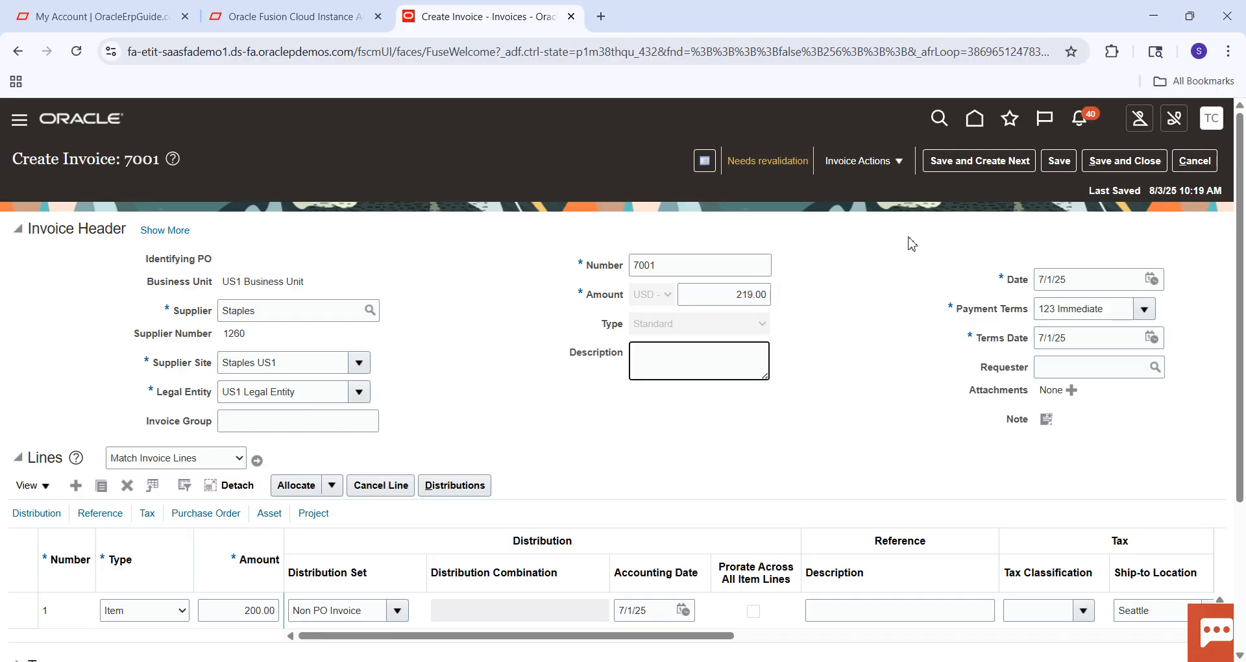
click(1054, 169)
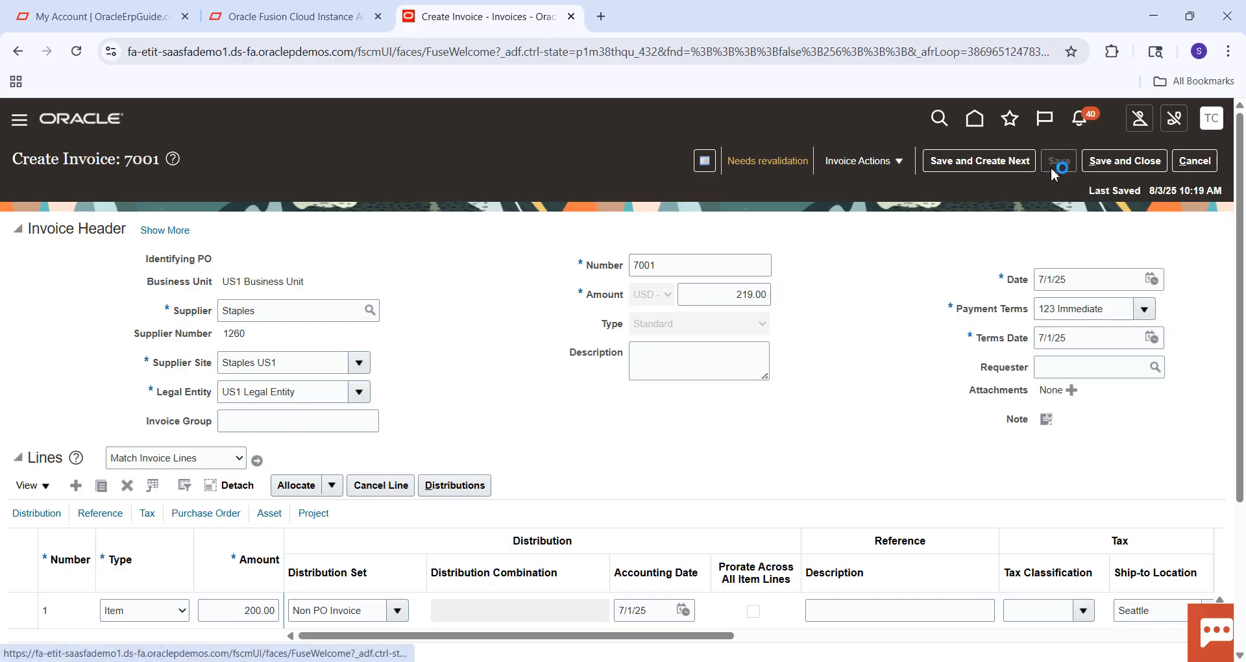
Validate the invoice again and force approve it.
click(904, 164)
click(890, 236)
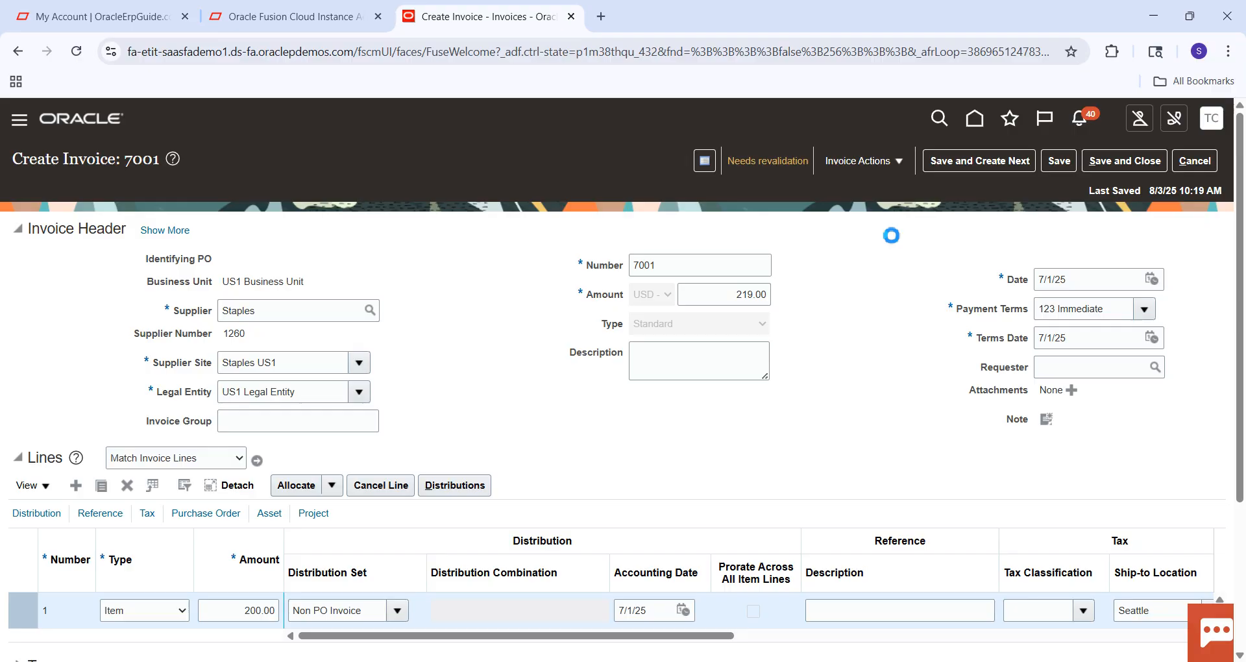
click(899, 162)
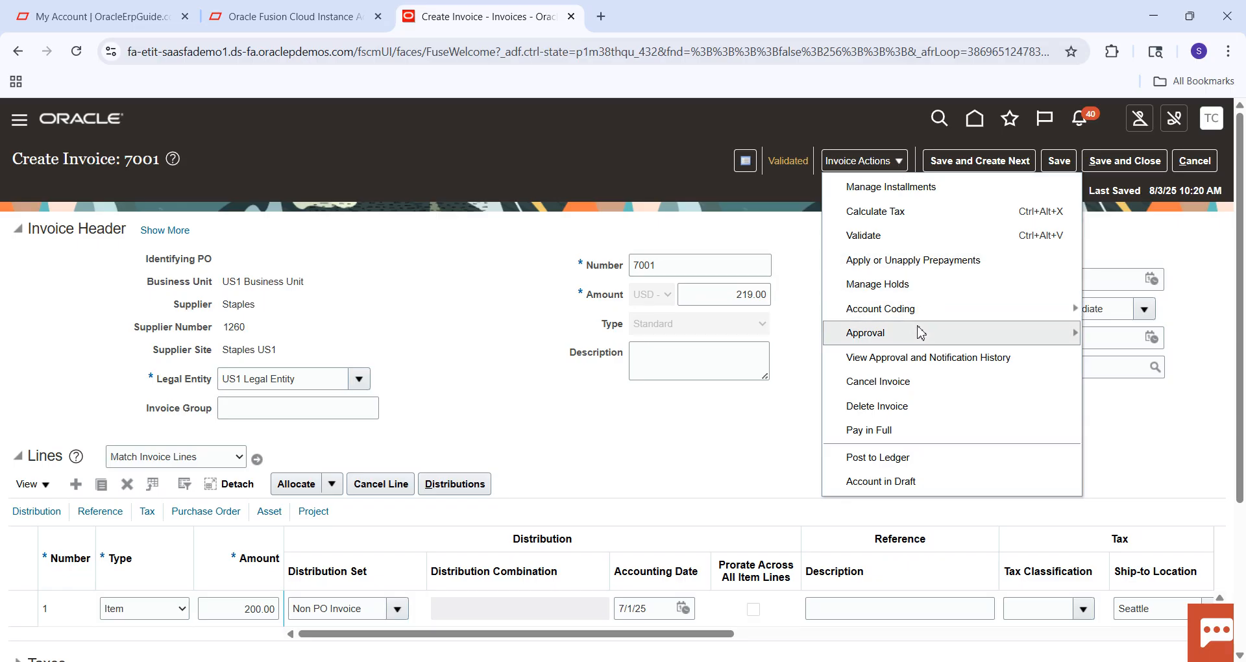
mouse_move(924, 342)
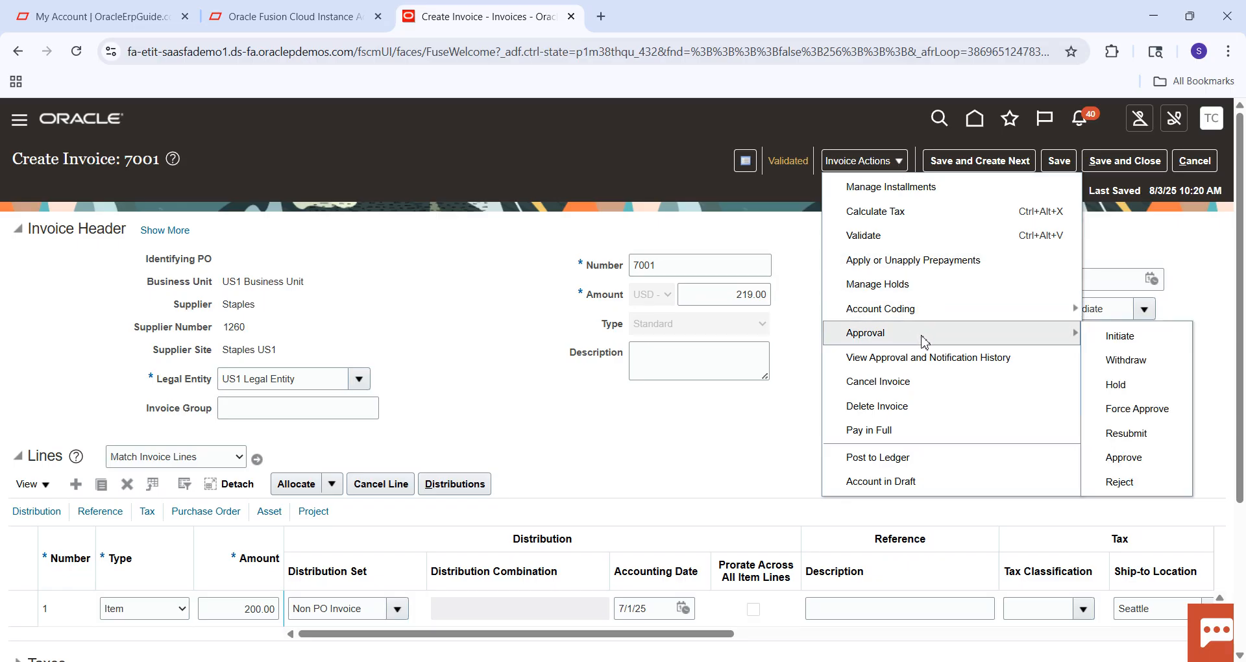
click(1135, 410)
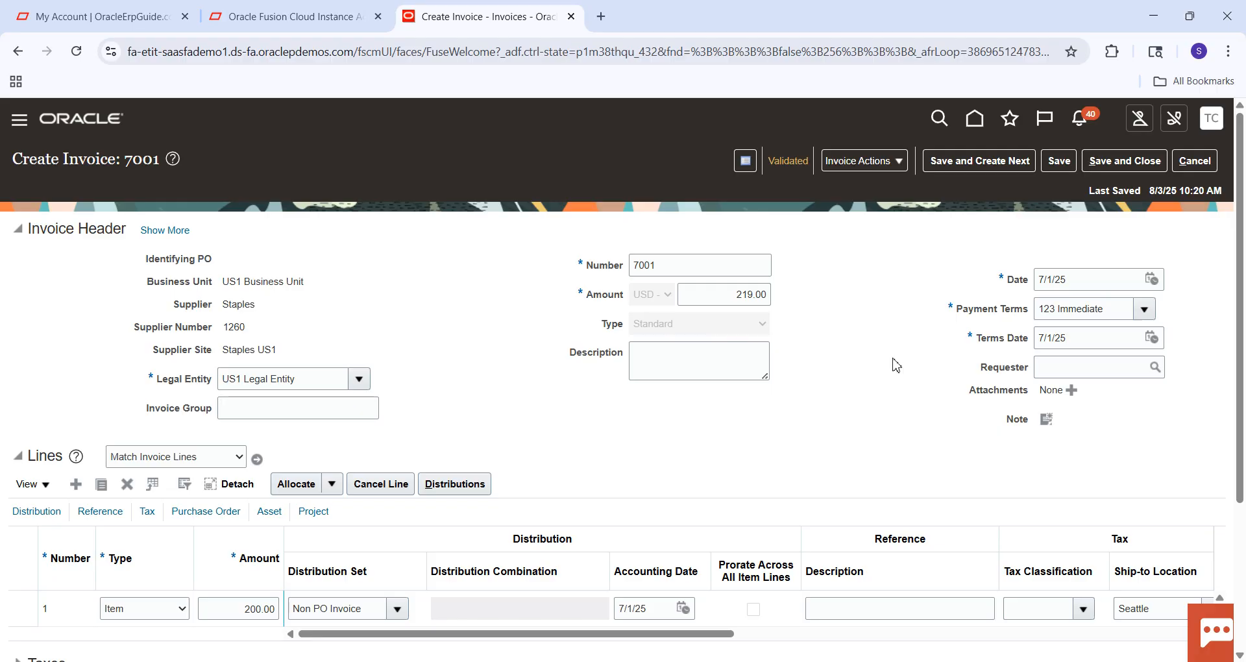
Check the invoice's status summary and post the invoice to the ledger.
click(793, 163)
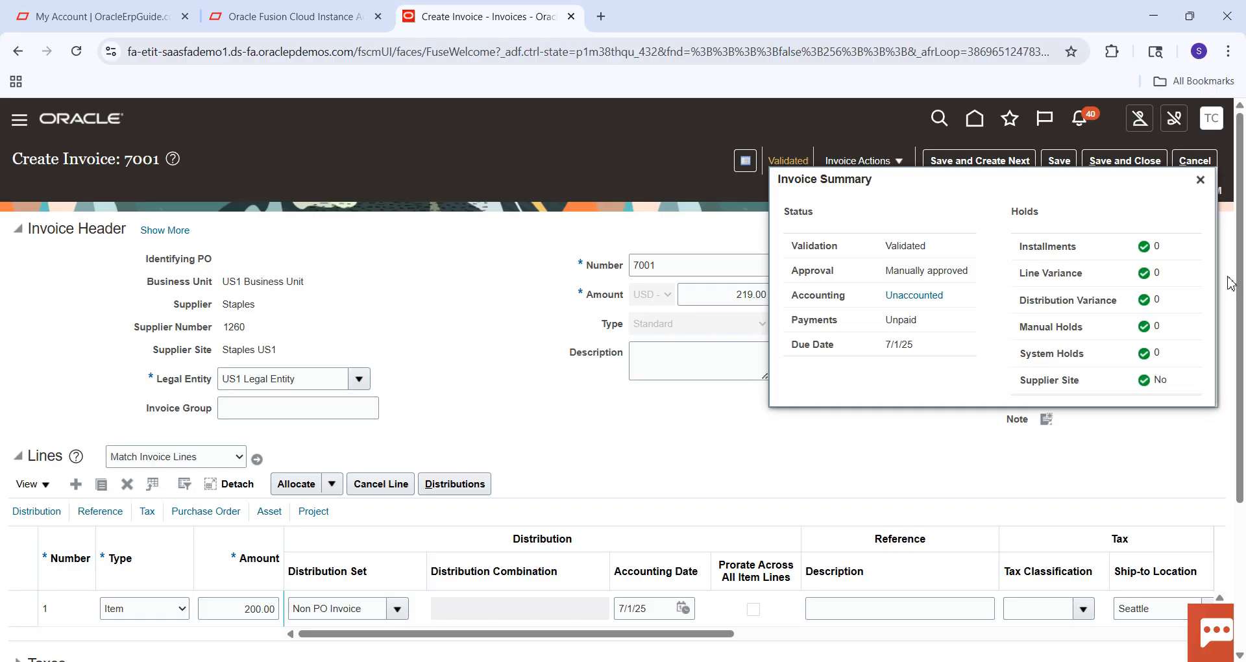
click(902, 161)
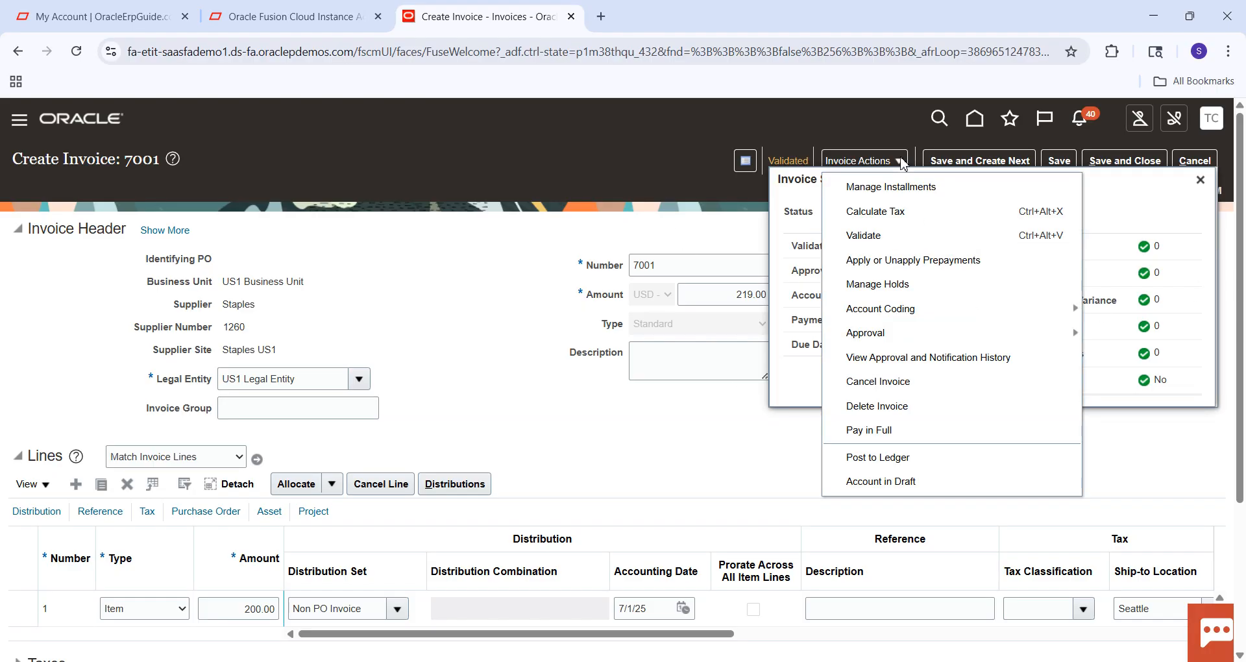
click(885, 458)
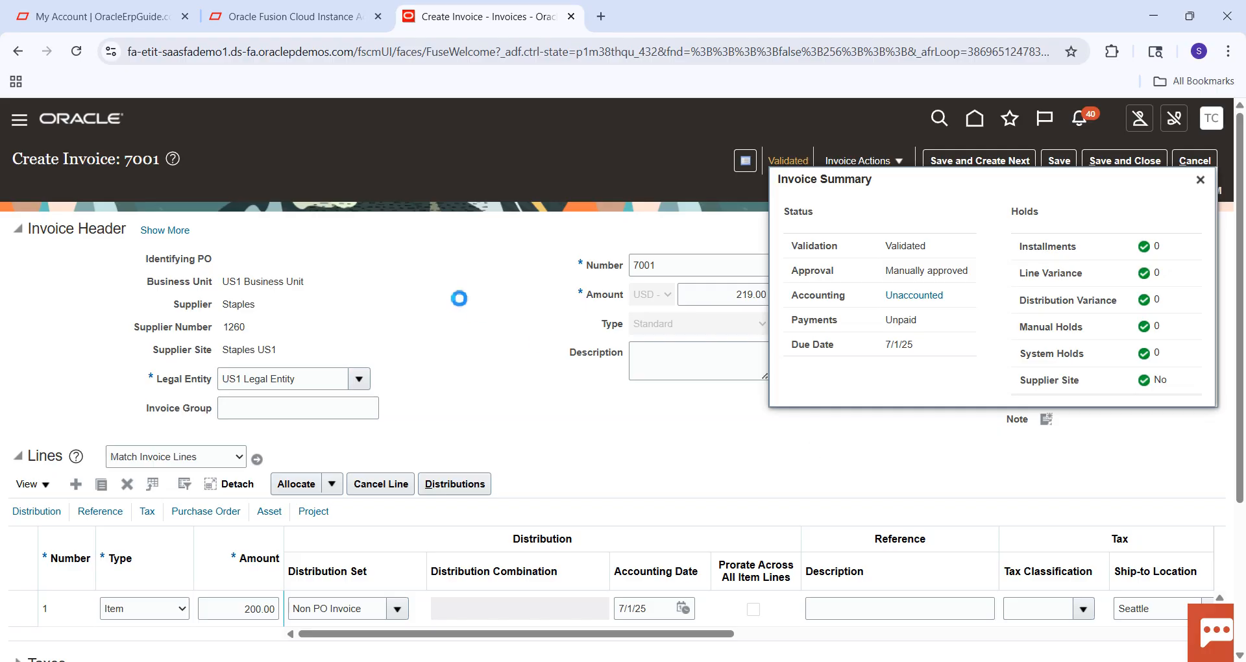
click(1201, 180)
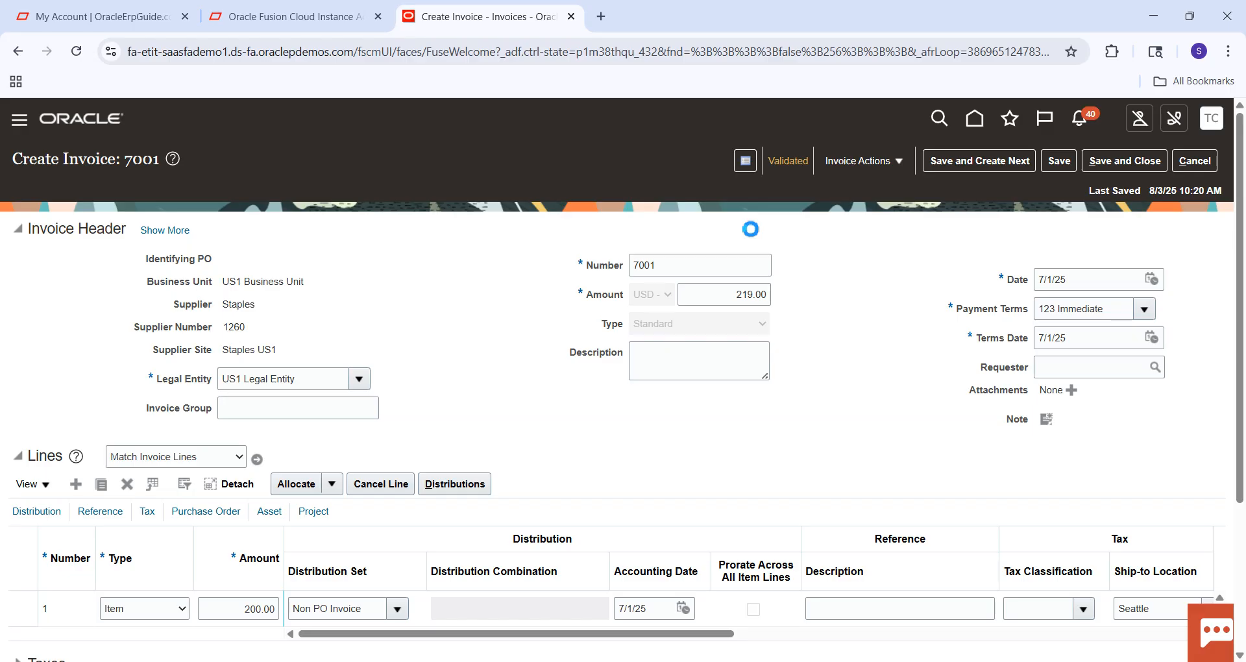
click(933, 661)
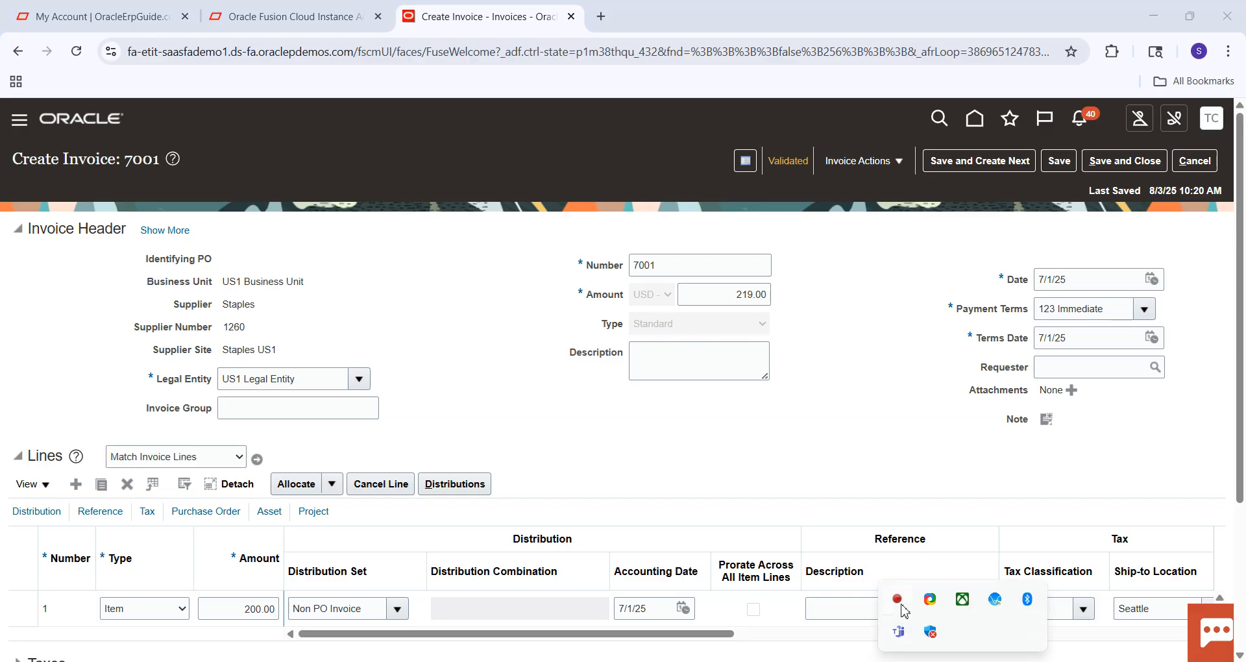
right_click(903, 610)
click(866, 573)
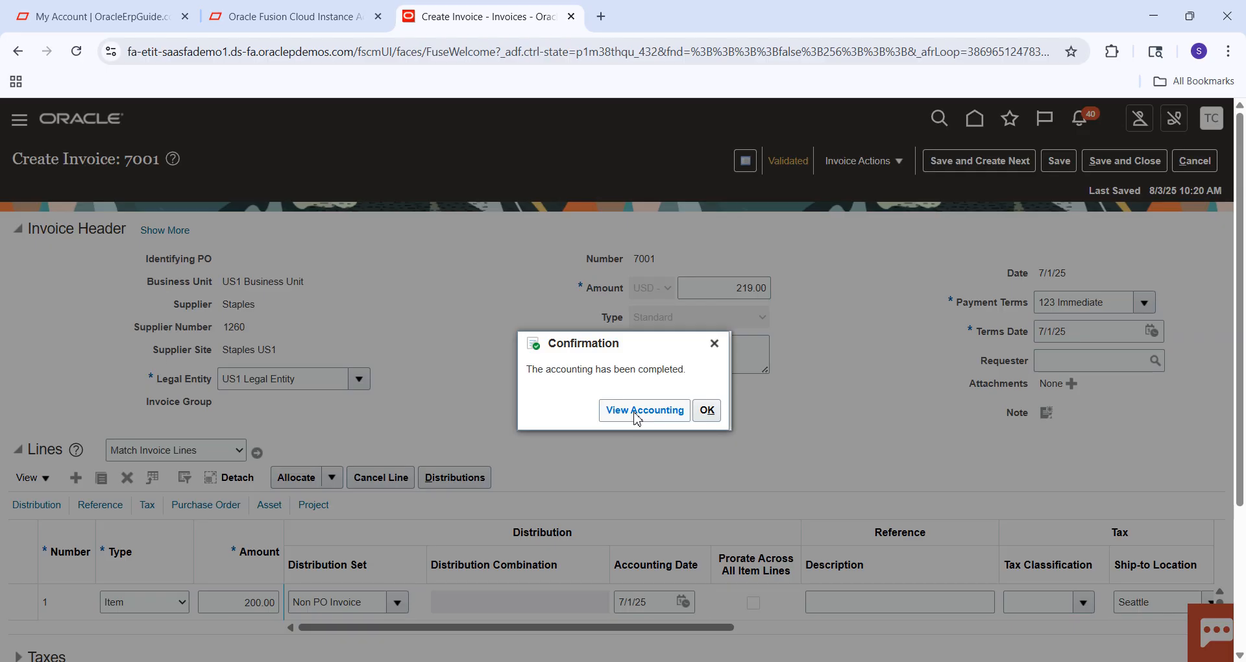
Review the accounting lines of the posted invoice, and save and close the invoice.
click(639, 419)
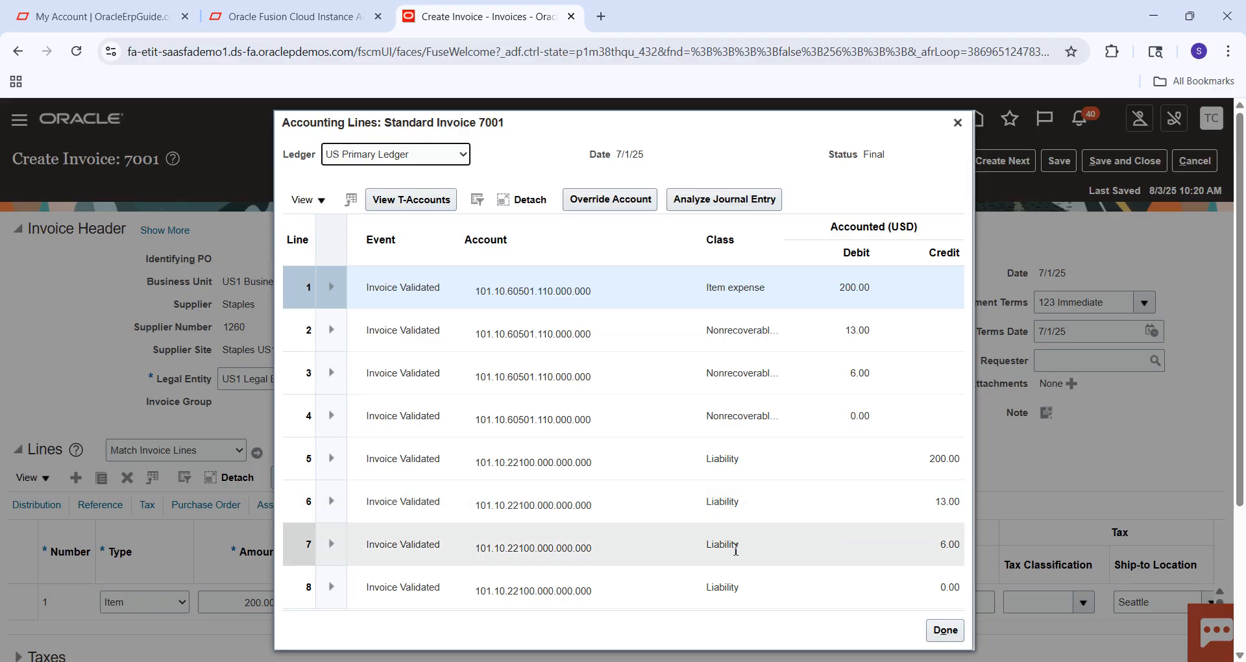
click(945, 633)
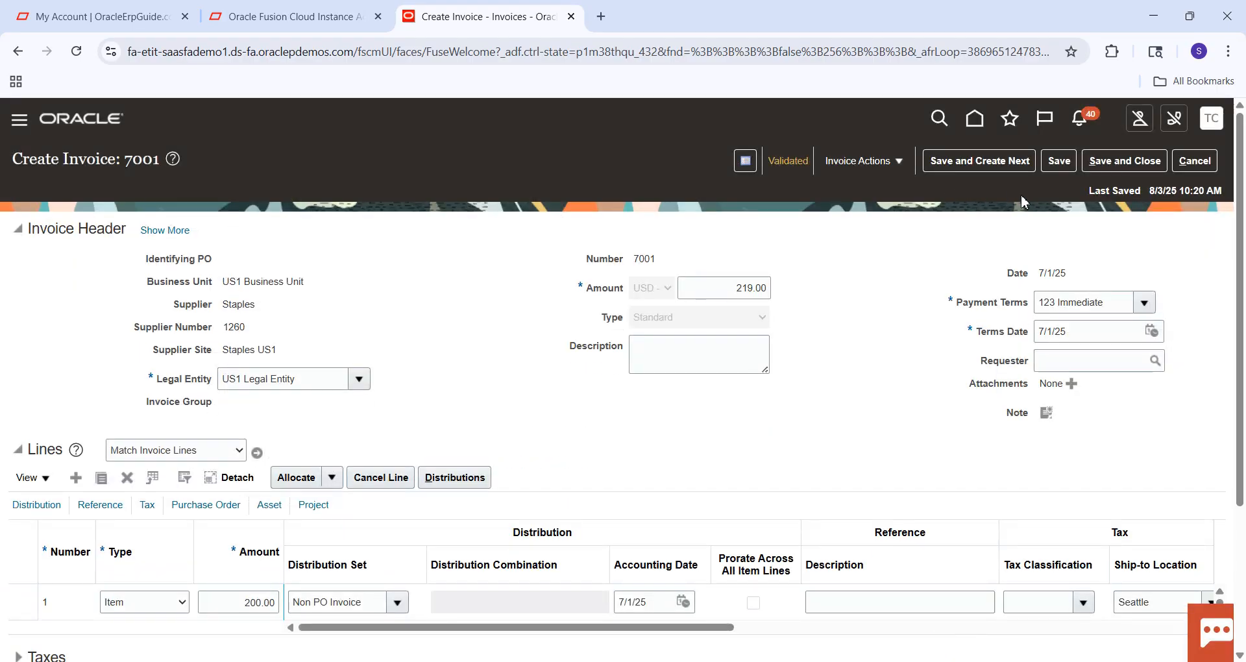
click(1129, 167)
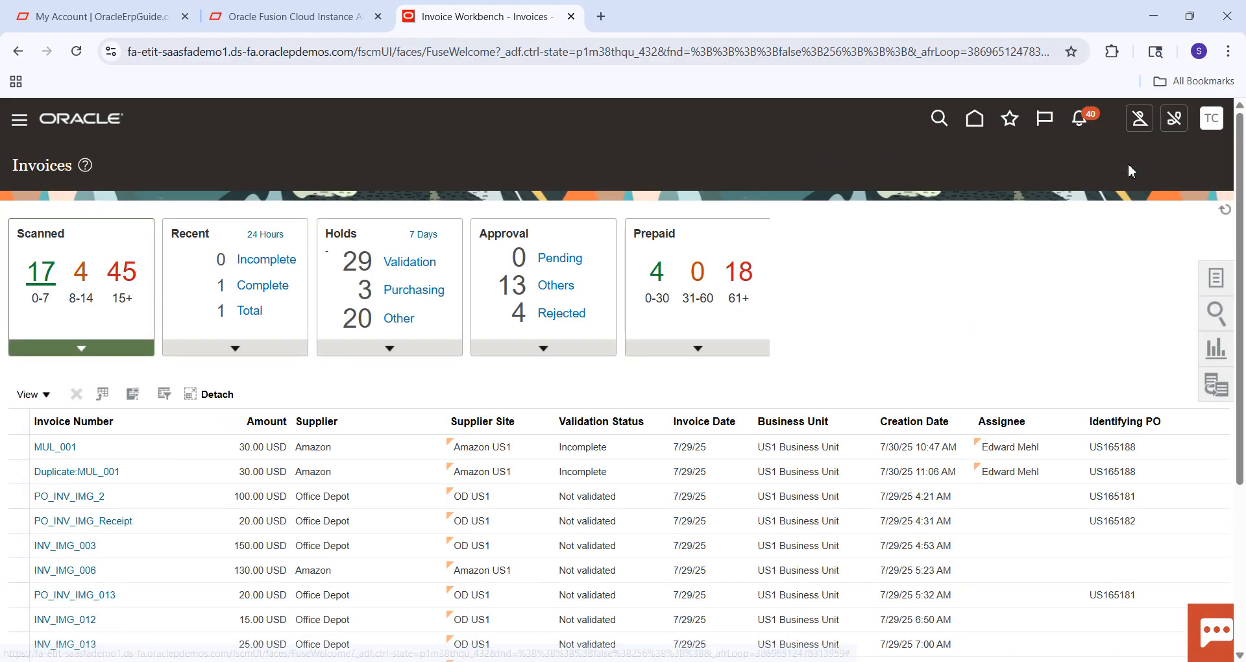
Open the Payments work area under Payables and start creating a payment.
click(1227, 289)
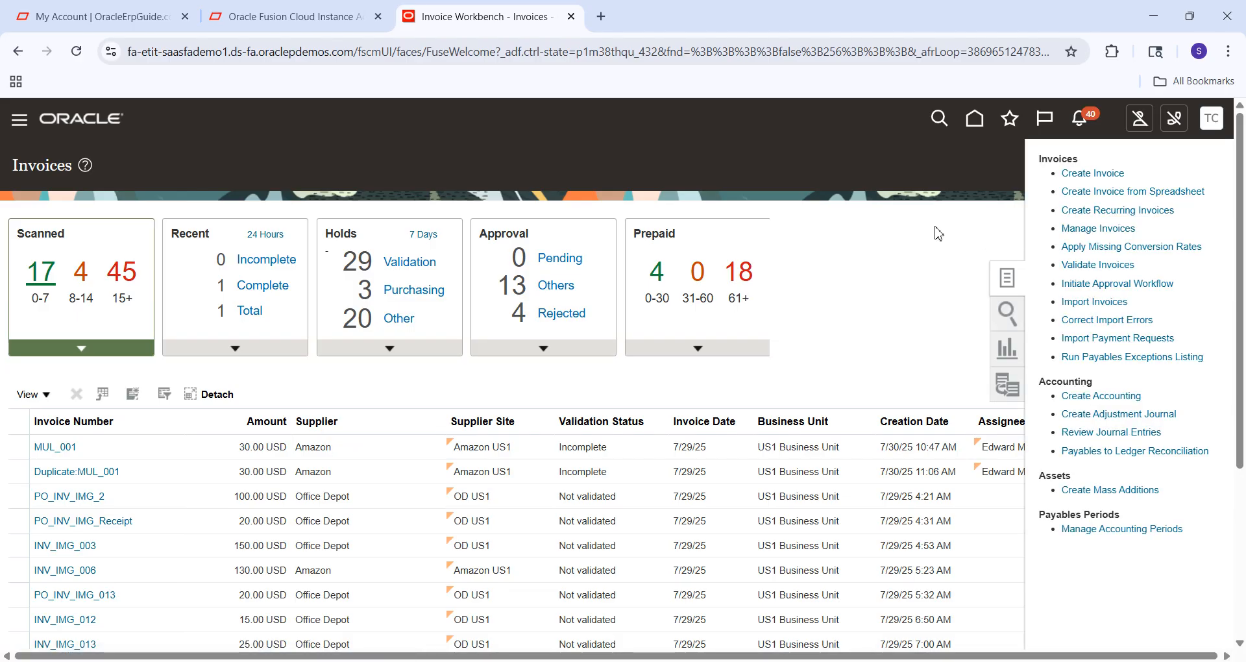
drag(938, 234, 971, 121)
click(976, 120)
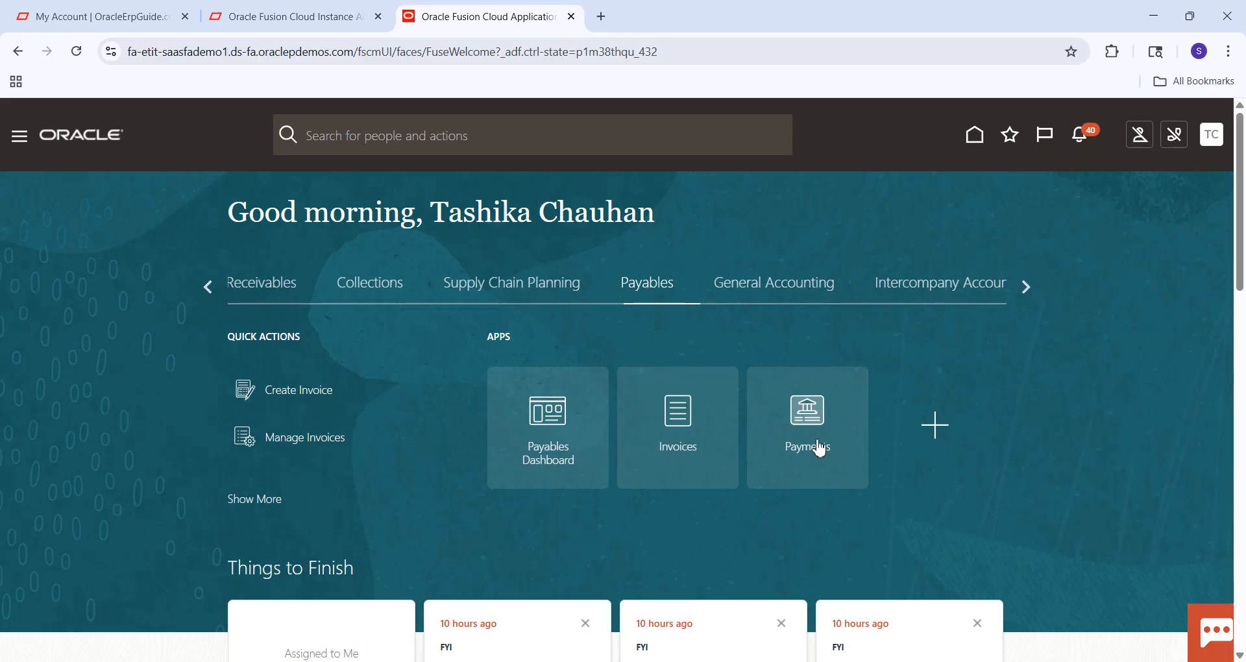
click(820, 424)
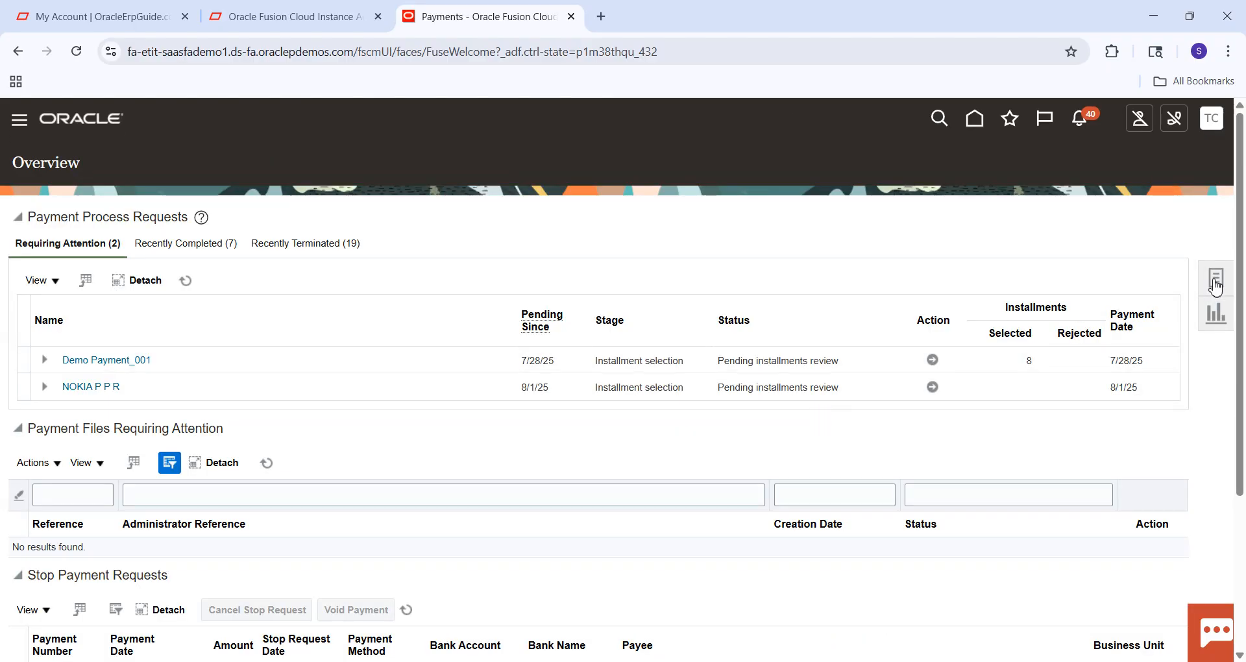
click(1218, 280)
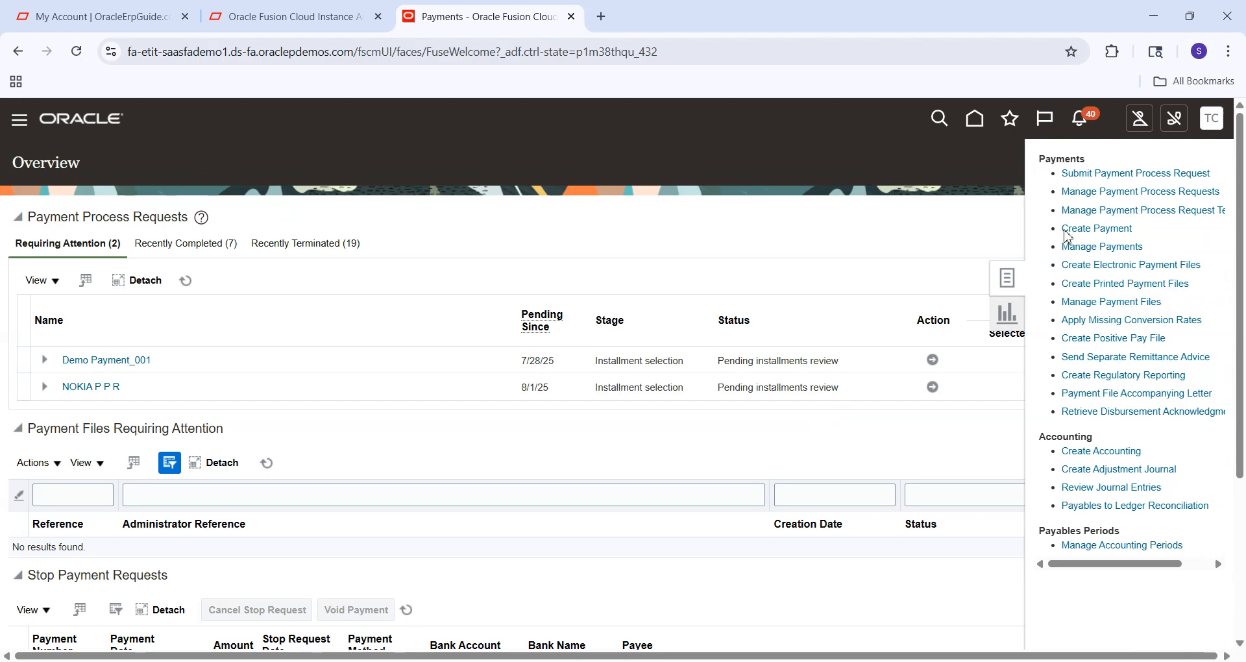
click(1100, 229)
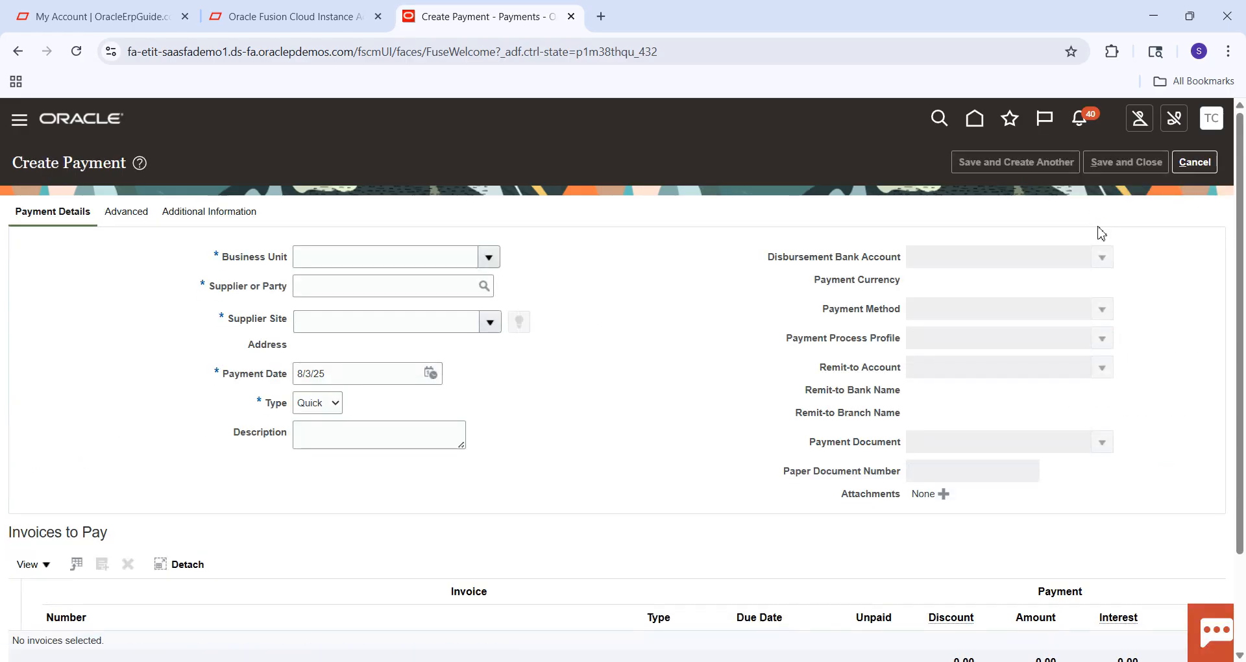
click(399, 257)
text(SM1)
key(Tab)
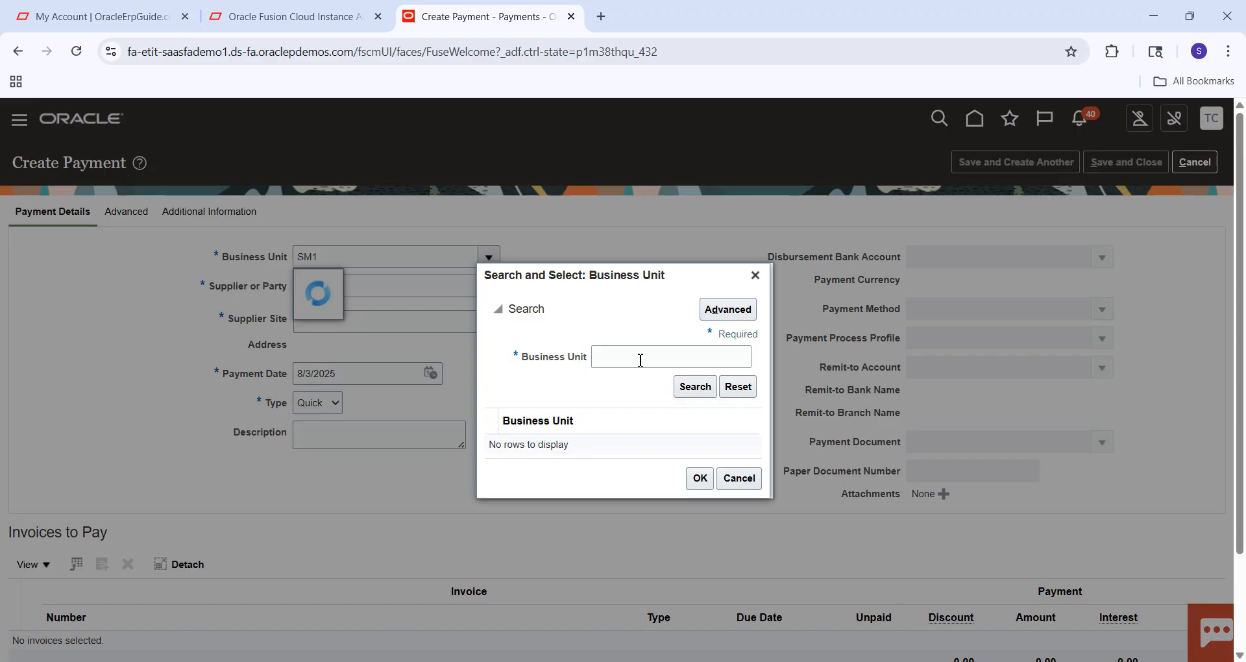
click(735, 484)
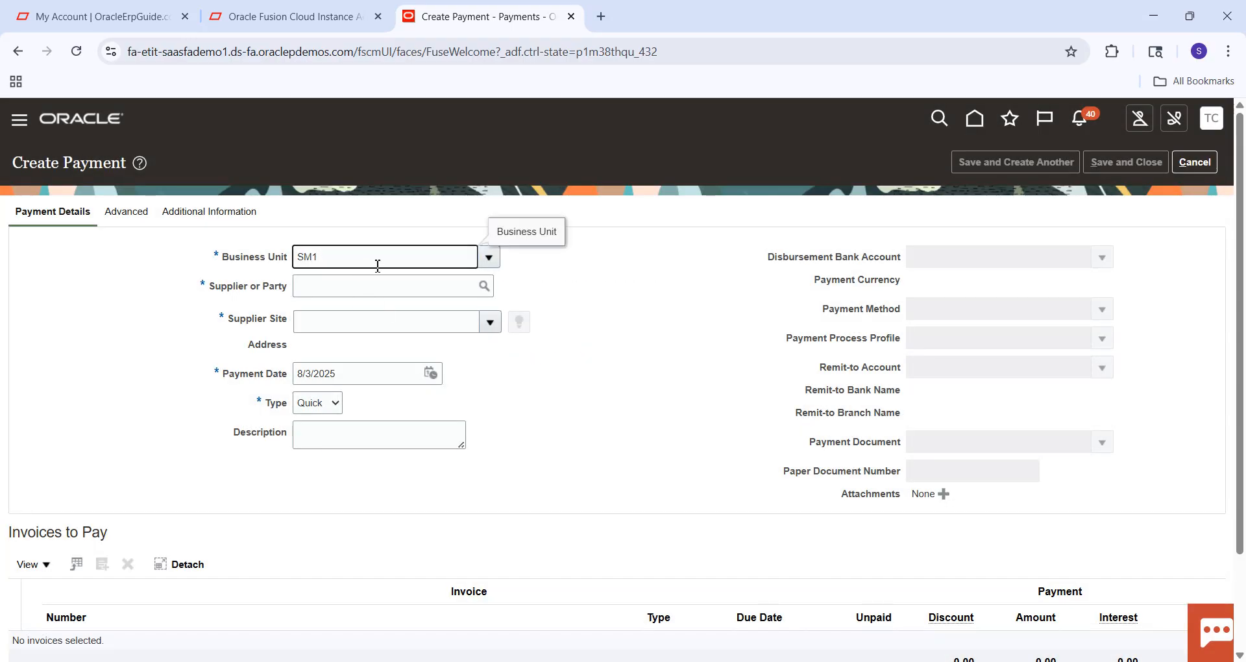
Set the payment's business unit to US1 Business Unit and choose Staples as the supplier.
key(BackSpace)
key(BackSpace)
text(US1)
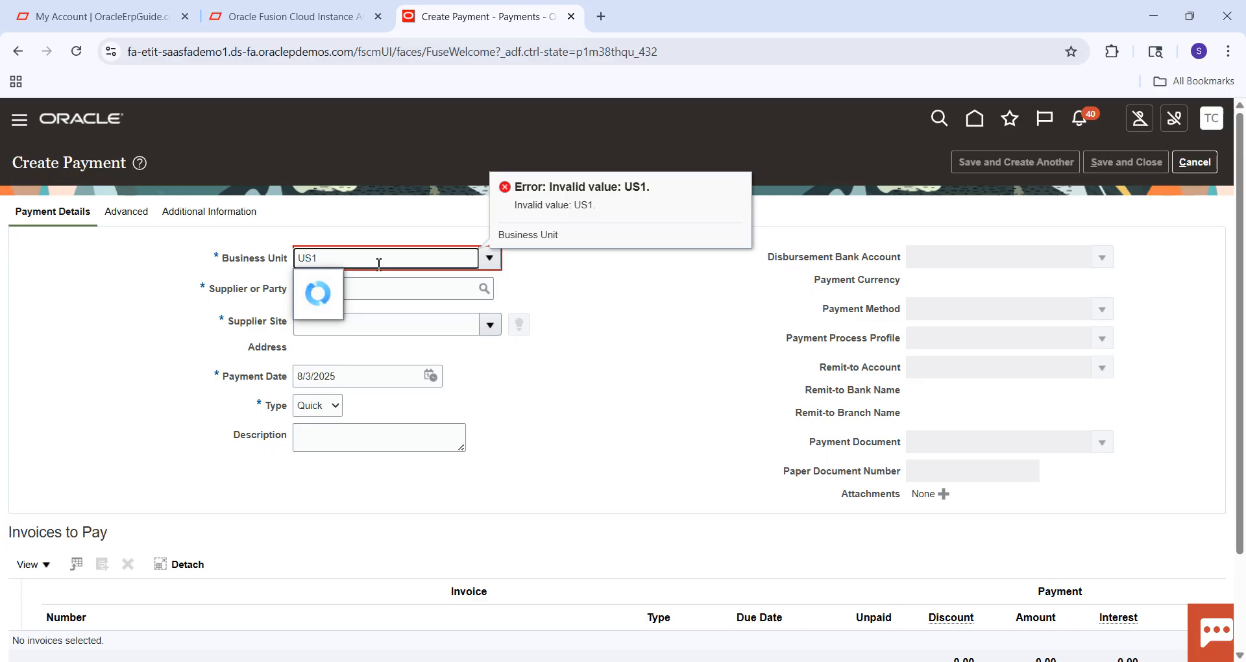
click(362, 283)
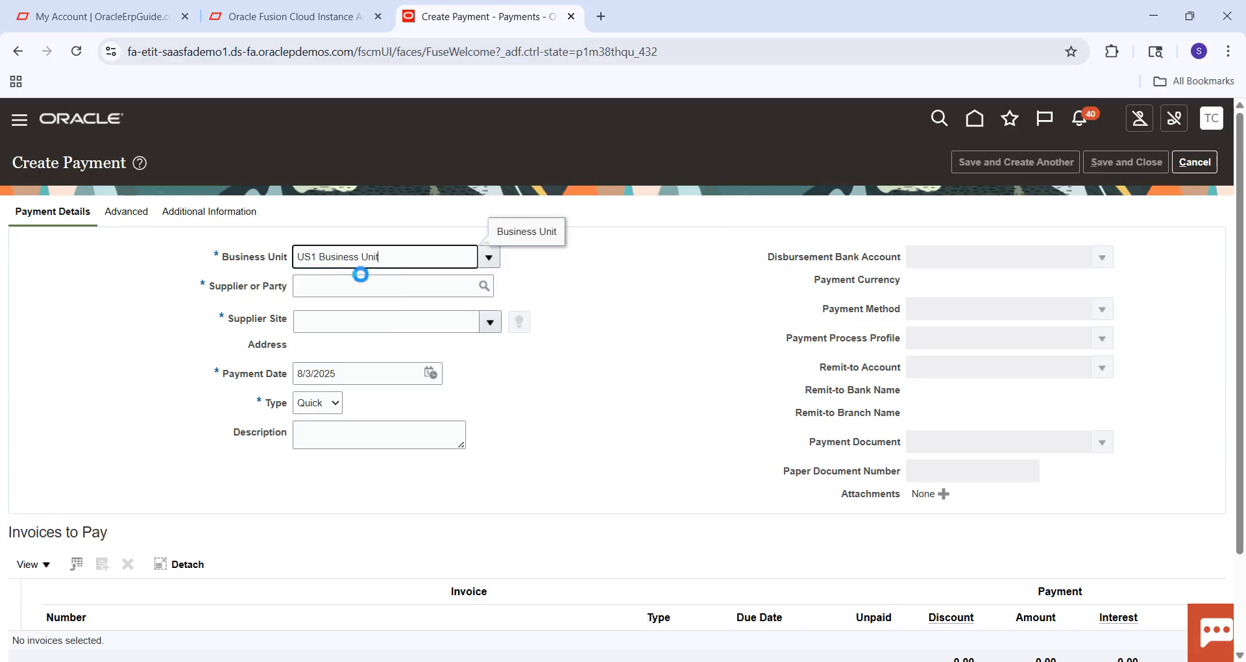
click(341, 288)
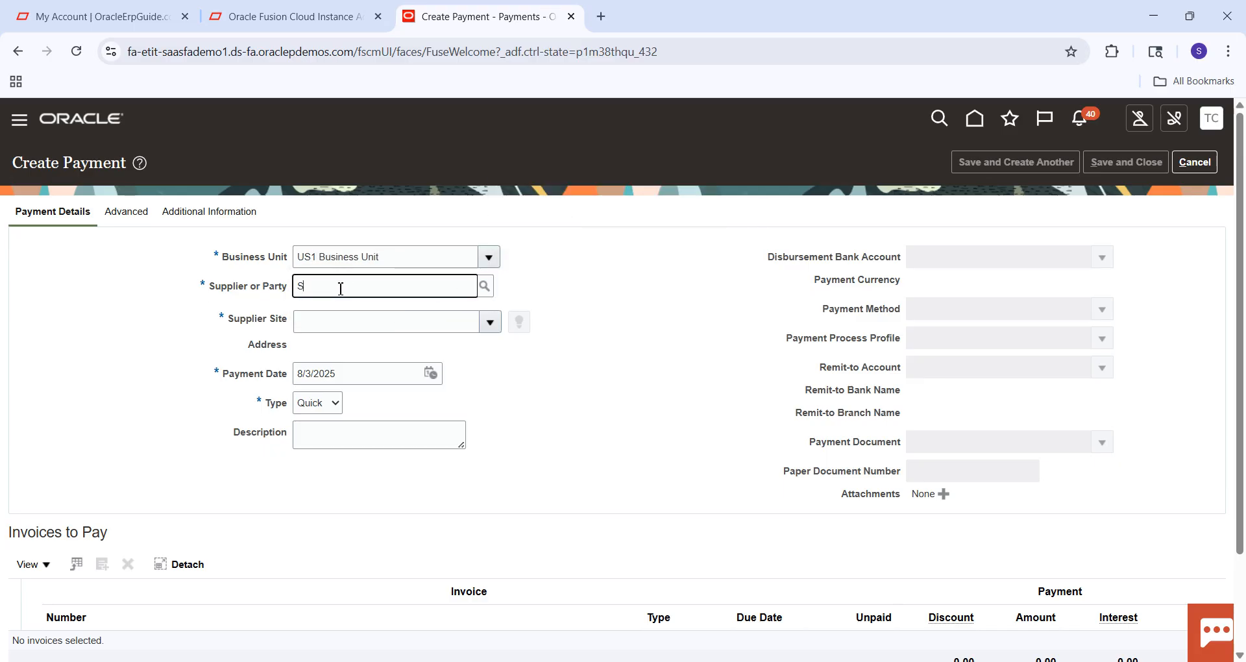
text(Staples)
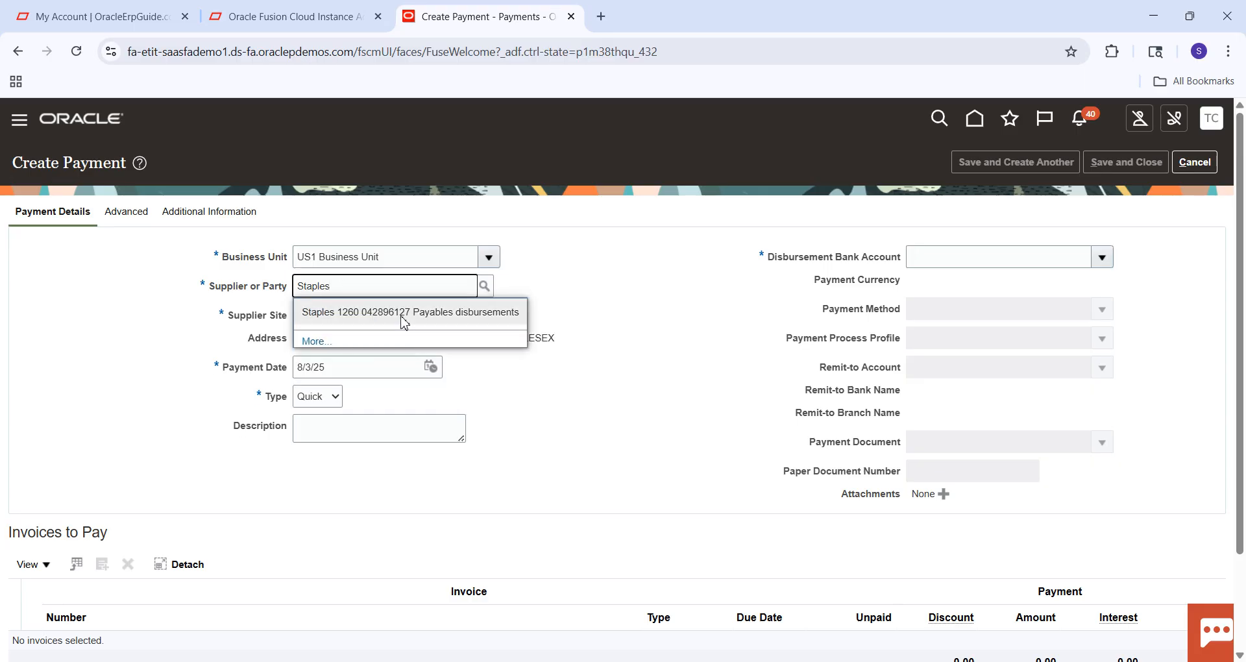
click(402, 315)
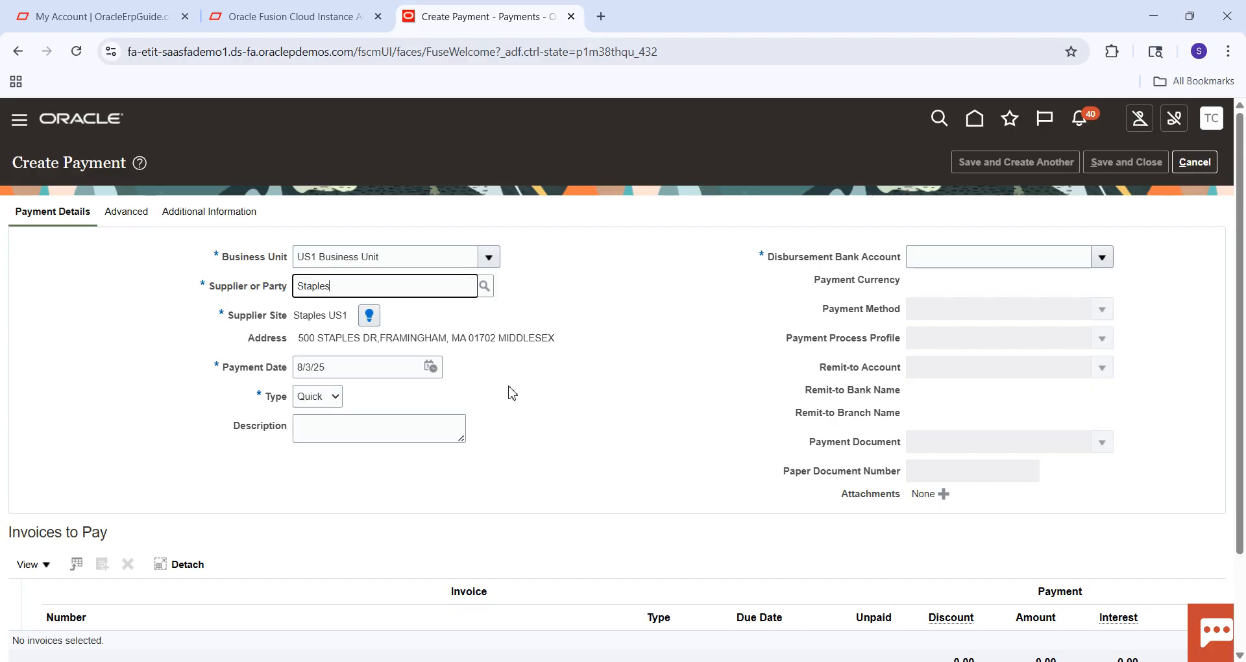
Set the payment date to July 15, 2025.
click(431, 367)
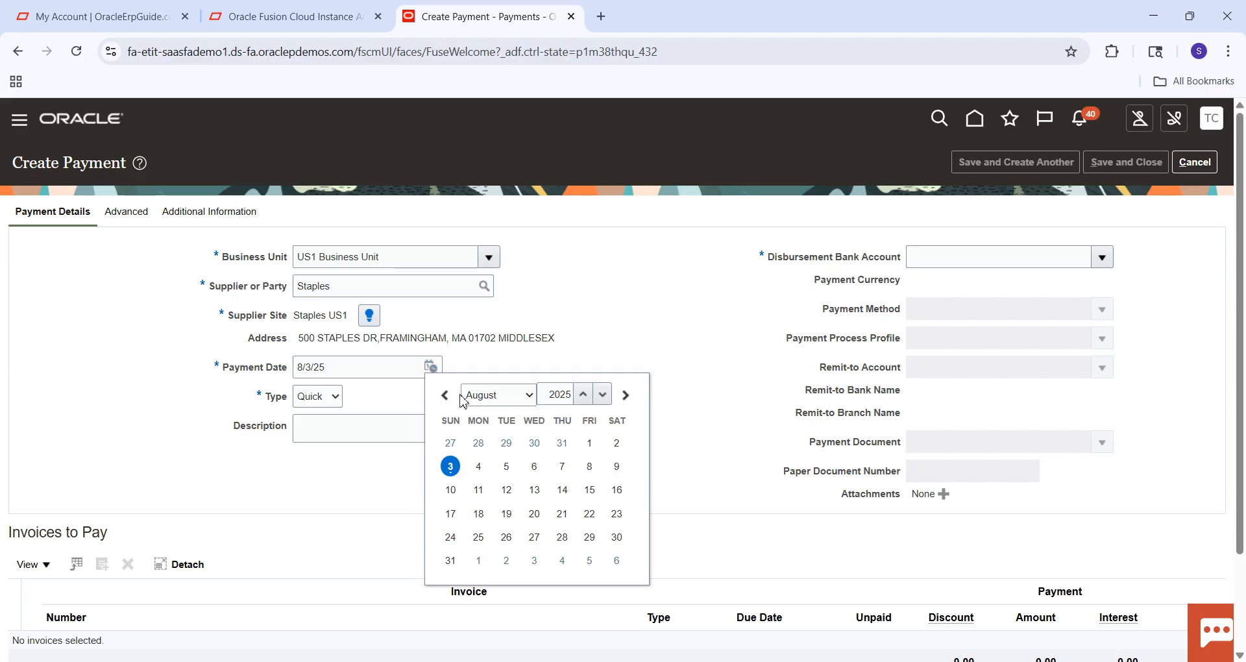
click(445, 396)
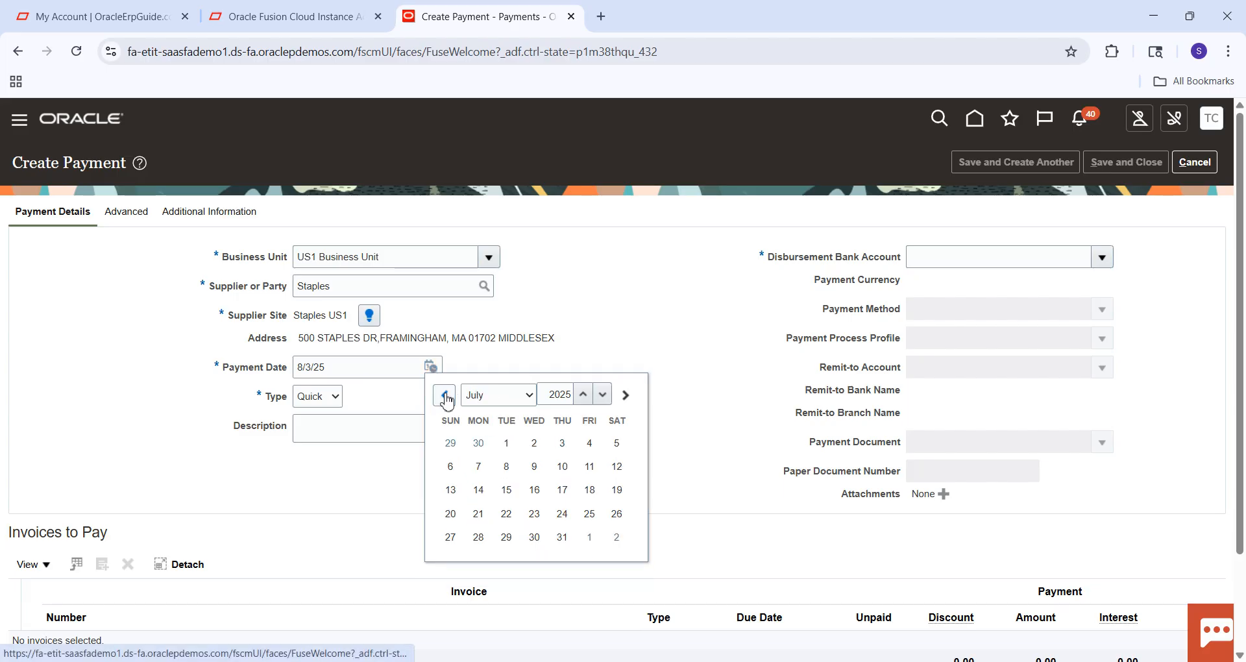
click(506, 489)
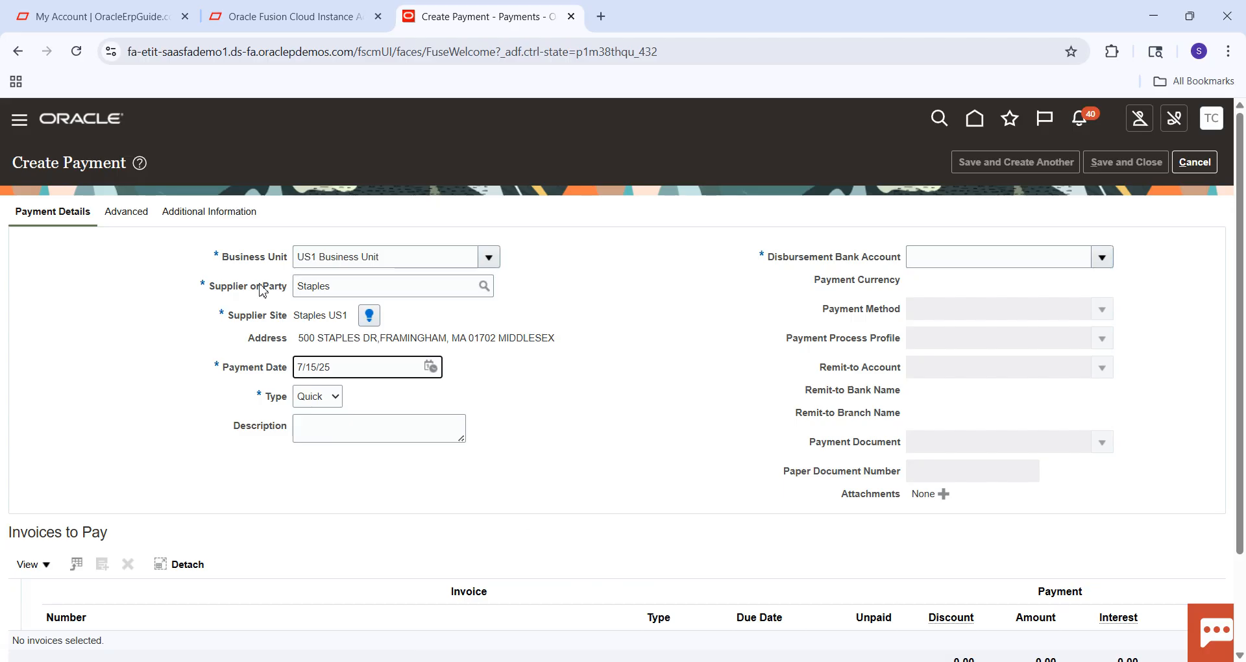
Try to find the disbursement bank account with the filters Bofa%28% and B%, and clear the entry.
click(1024, 264)
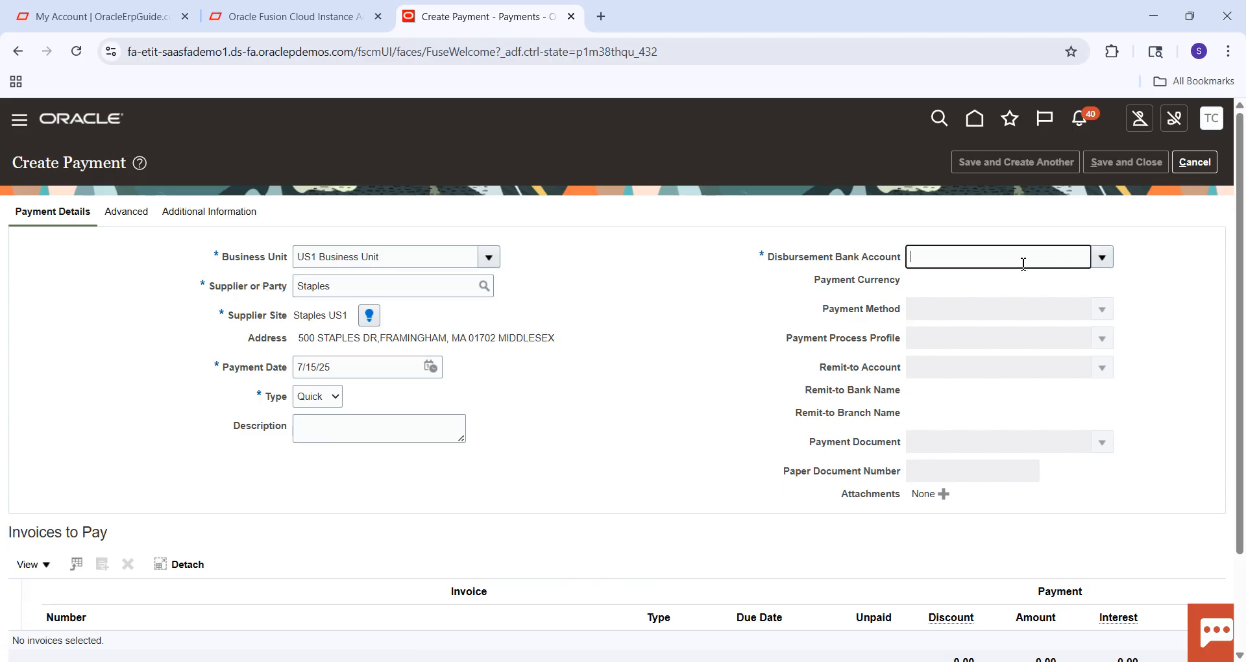
text(Bofa%)
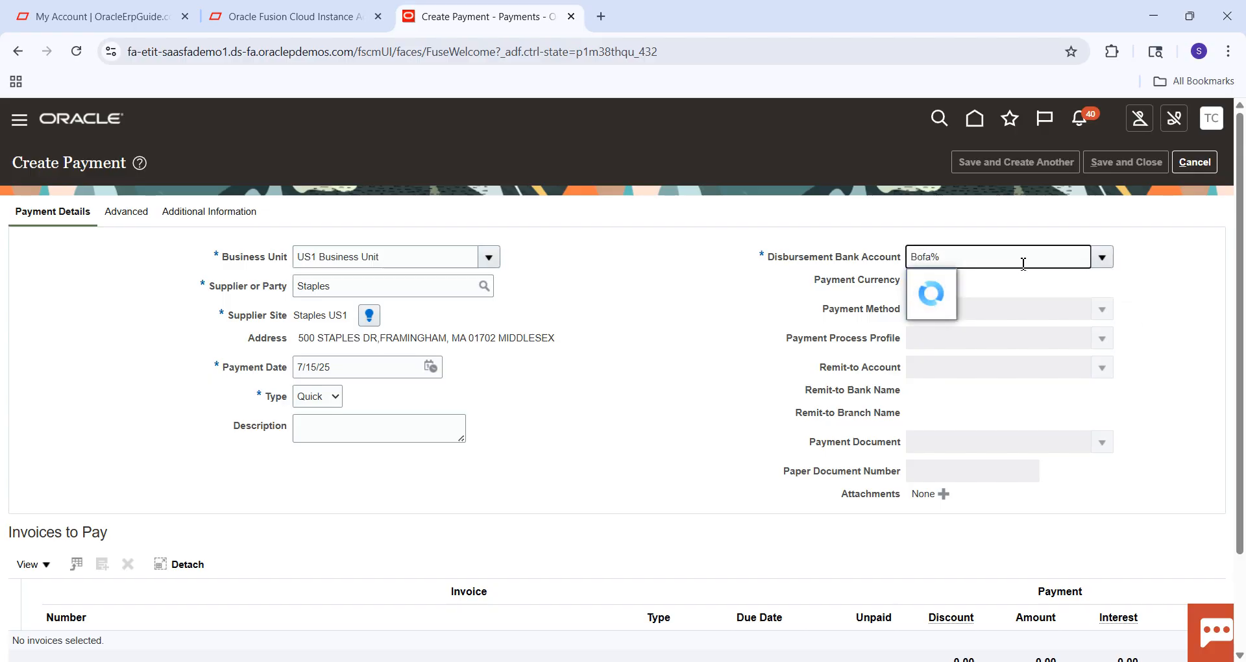
text(28%)
key(Tab)
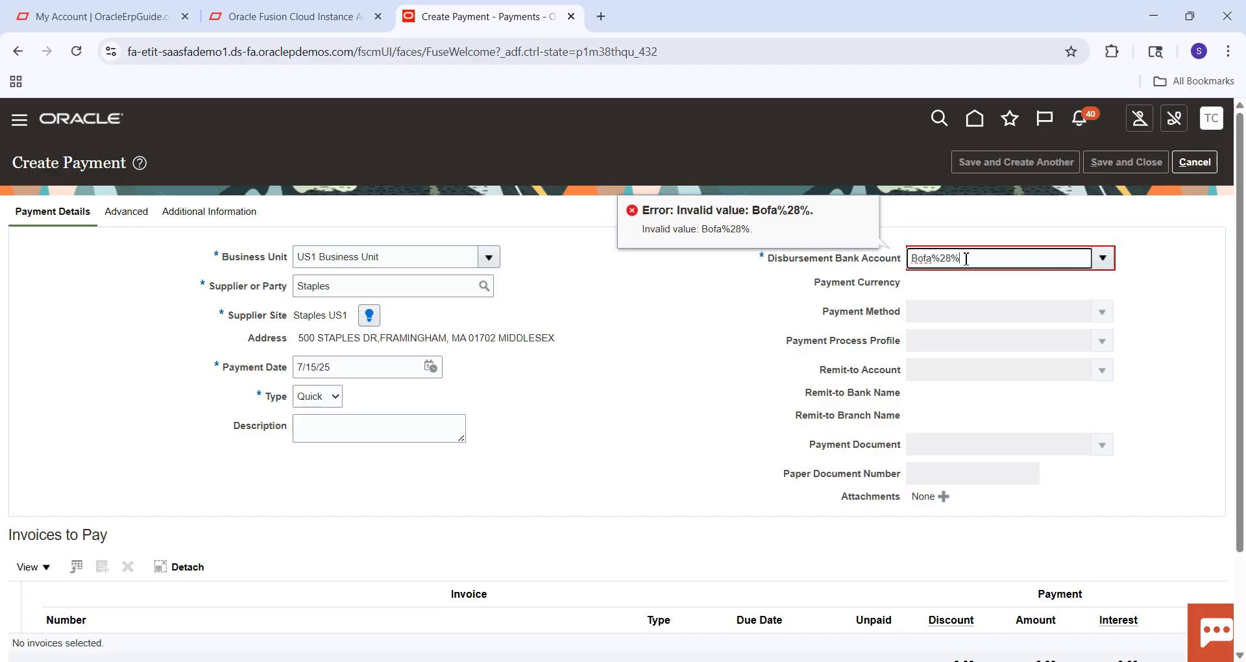
key(BackSpace)
key(BackSpace)
key(BackSpace)
key(BackSpace)
text(%)
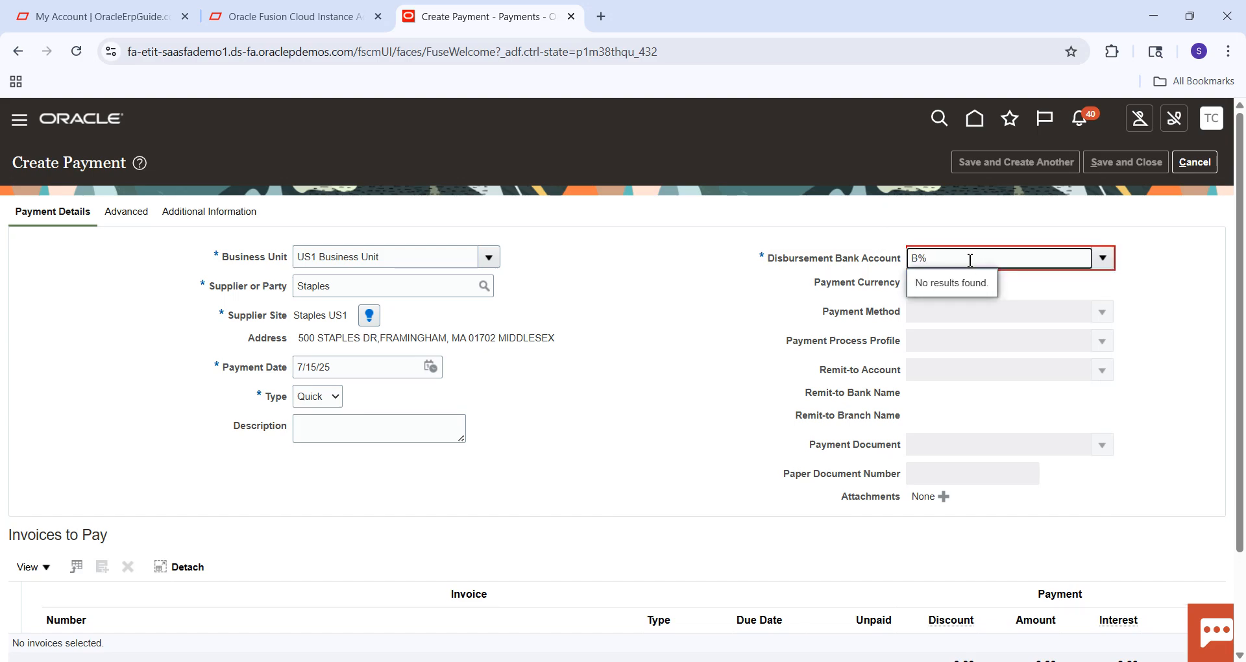
key(BackSpace)
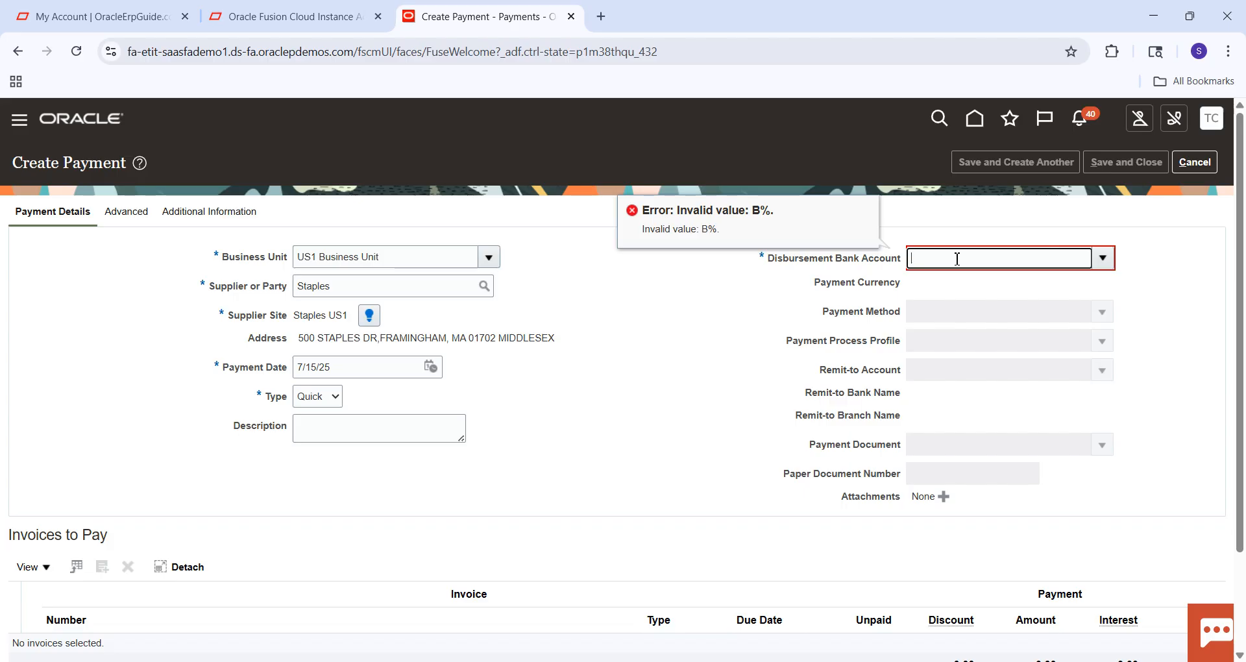
Select BofA-2869 as the disbursement bank account, and search for Austin% to choose Austin Bills Payables as the payment method.
click(1104, 259)
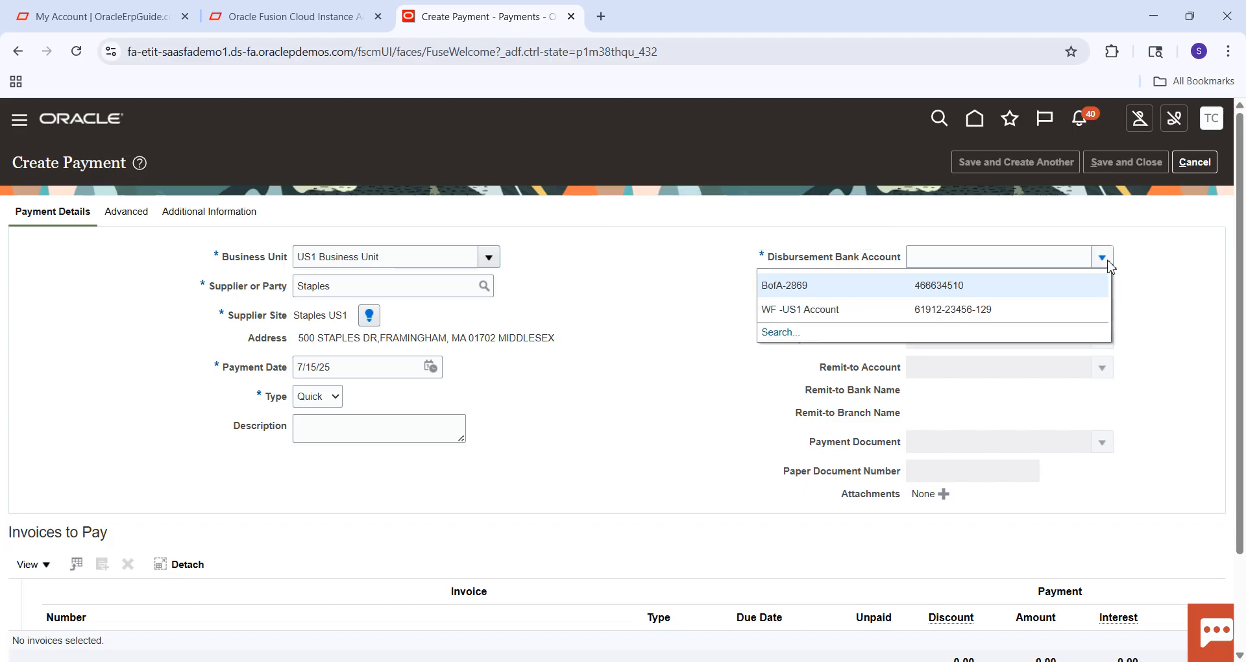
click(878, 286)
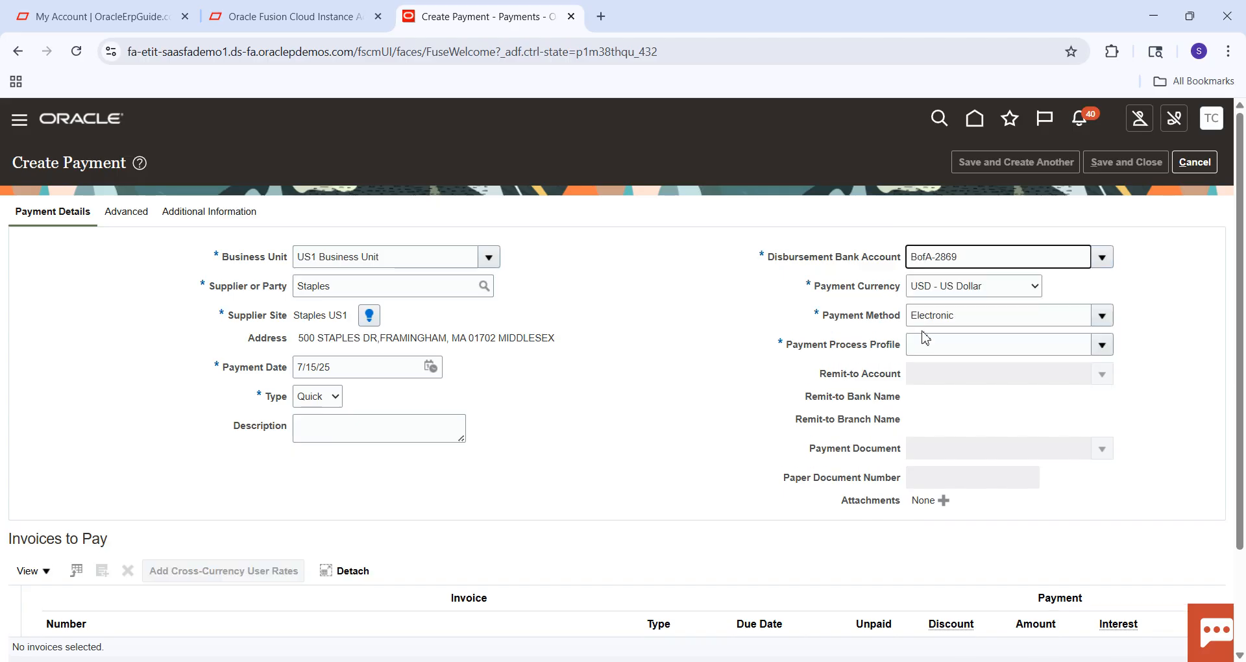
click(1104, 315)
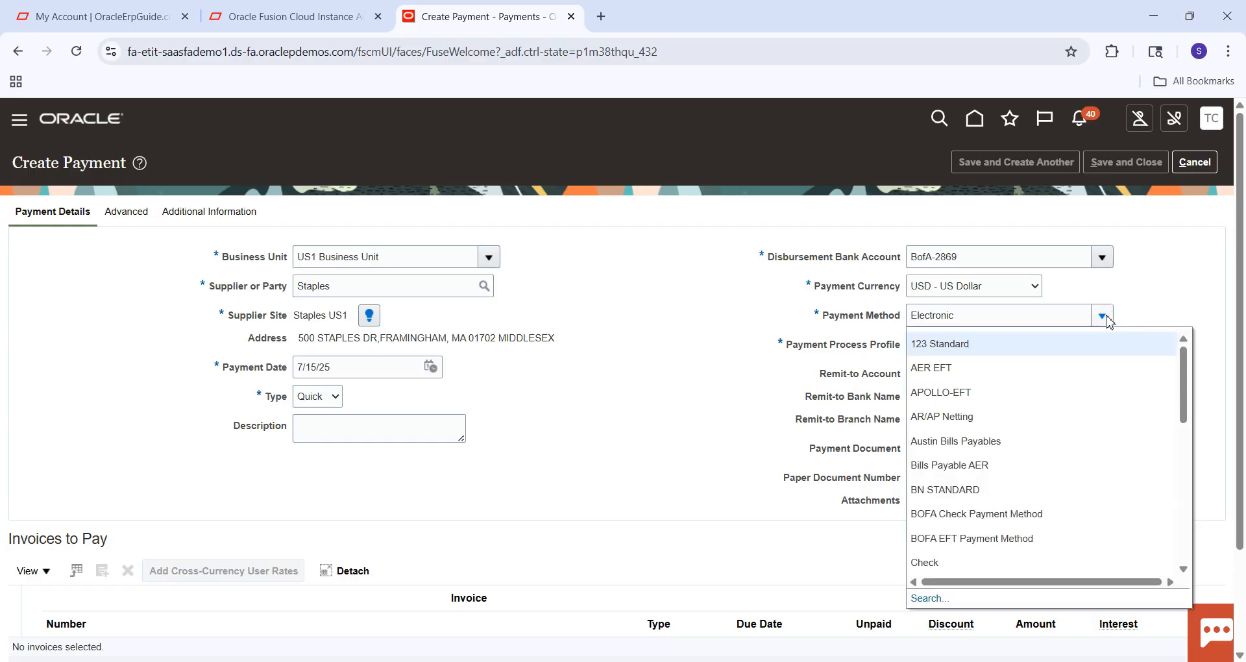
click(945, 596)
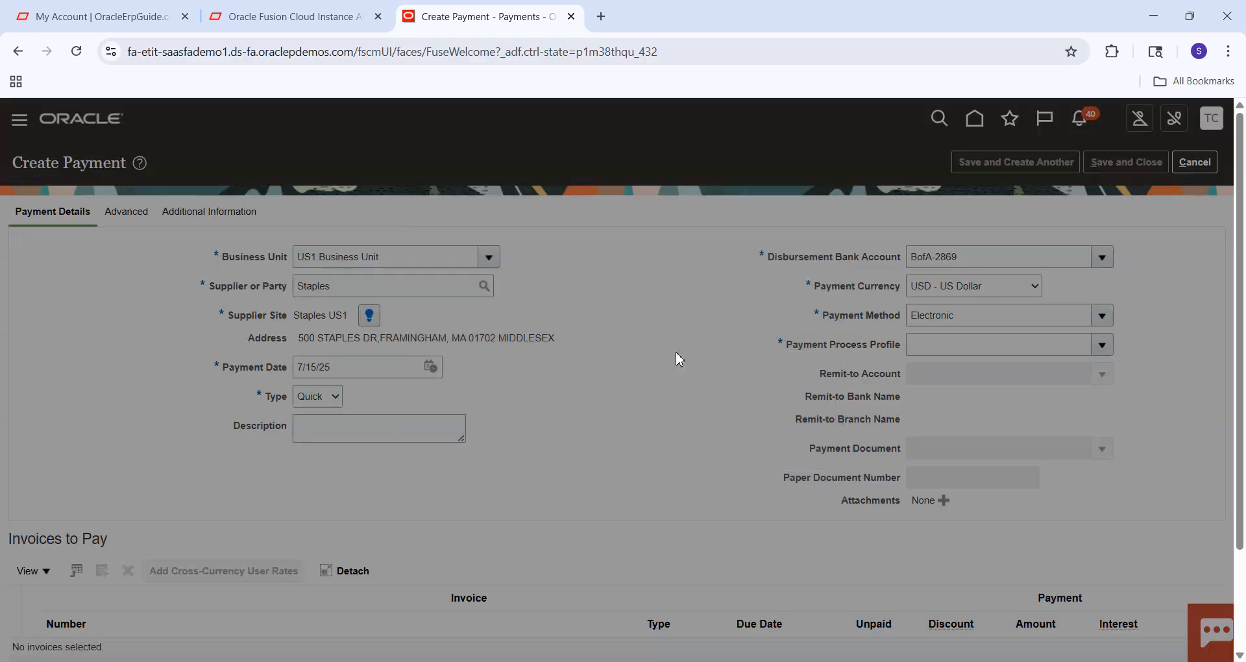
click(604, 362)
click(633, 337)
key(BackSpace)
key(BackSpace)
key(BackSpace)
key(BackSpace)
key(BackSpace)
key(BackSpace)
key(BackSpace)
key(BackSpace)
key(BackSpace)
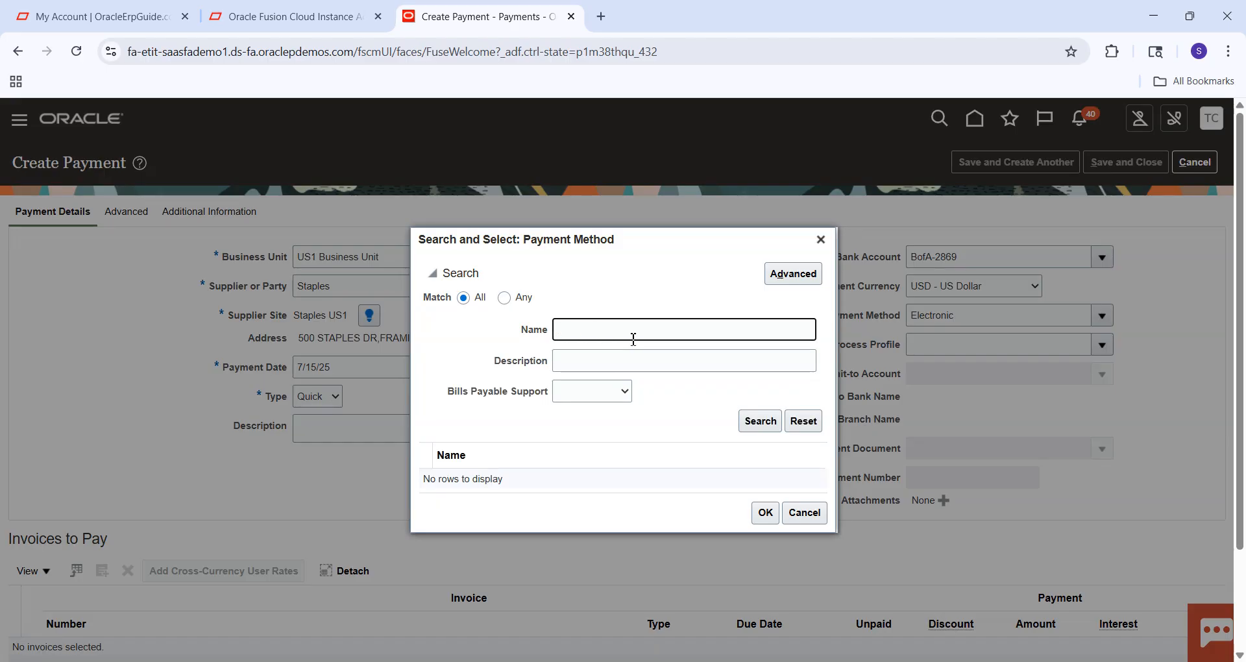
text(Ausin%)
key(BackSpace)
text(%)
key(Return)
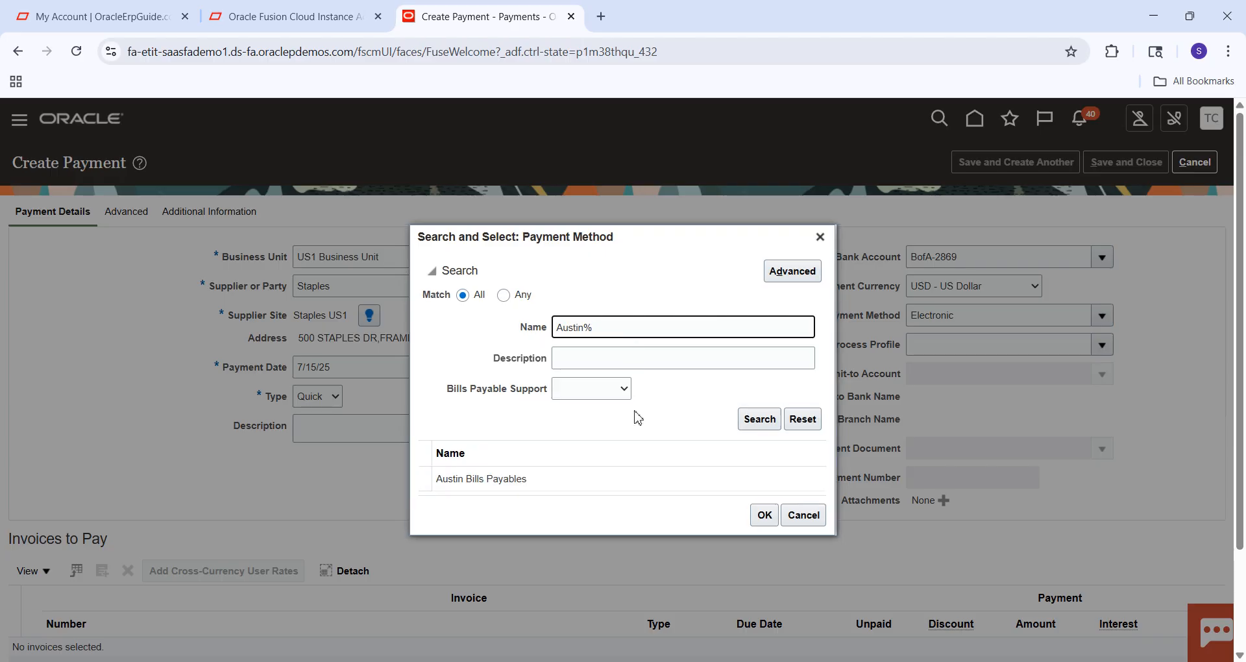
click(527, 478)
click(764, 517)
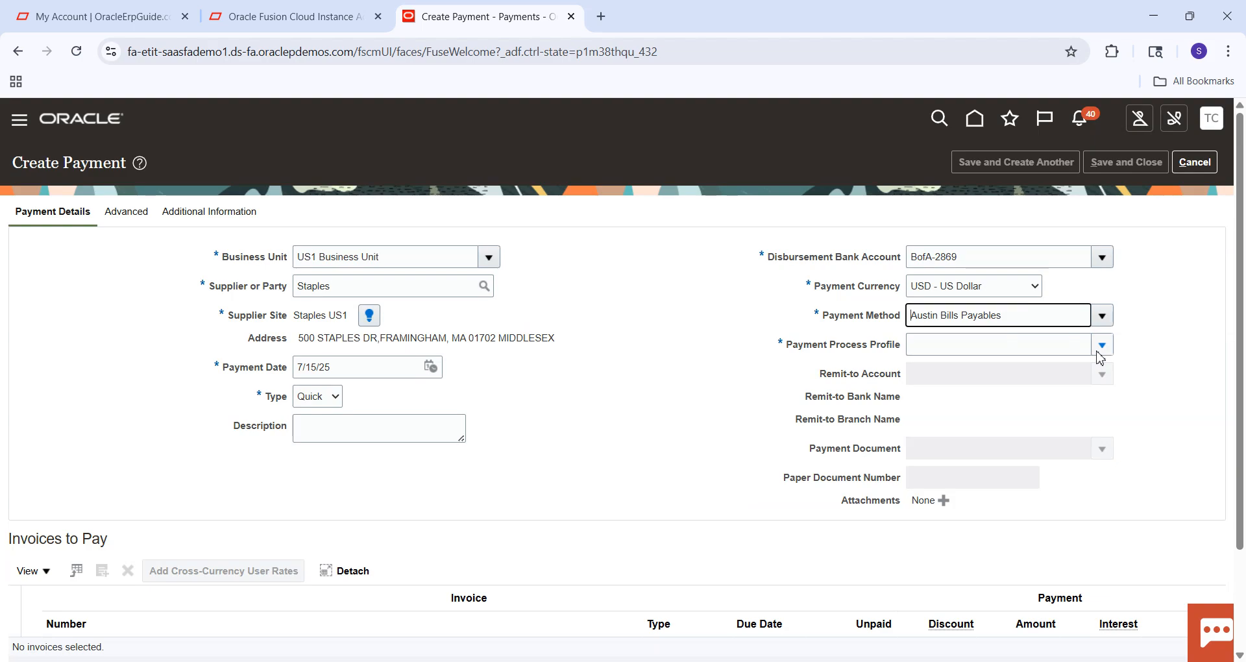
Choose ACE Payment Process Profile as the payment process profile and Check Stock A as the payment document.
click(1050, 345)
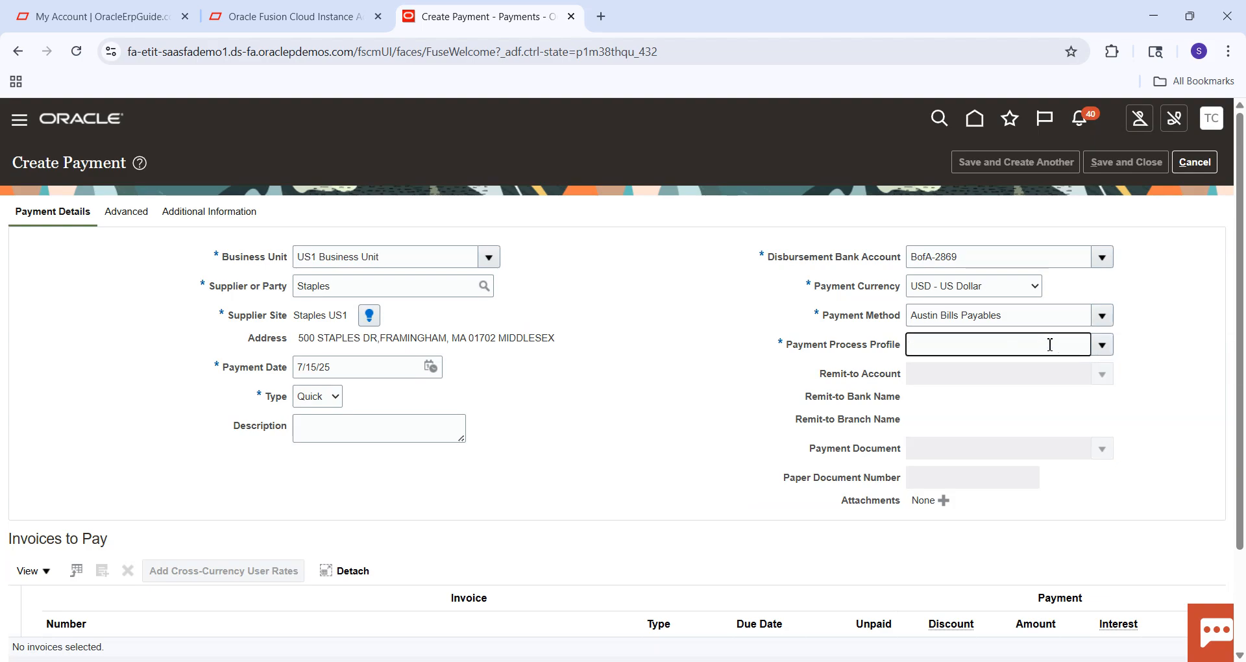
click(1103, 343)
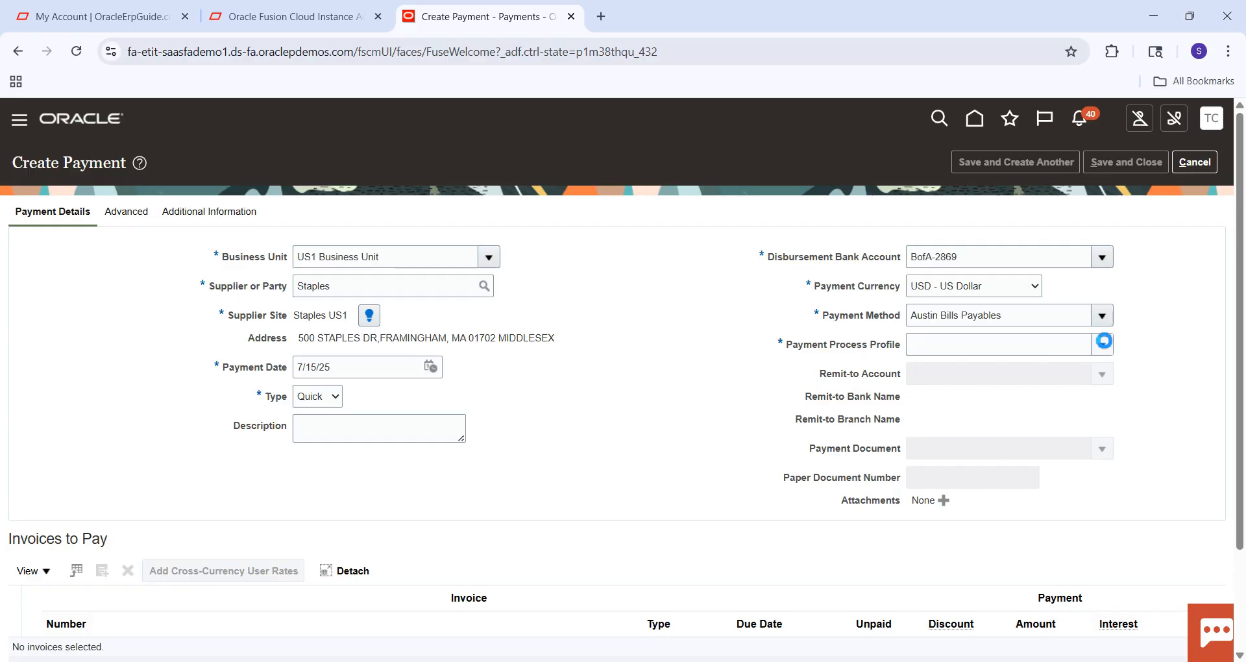
click(912, 364)
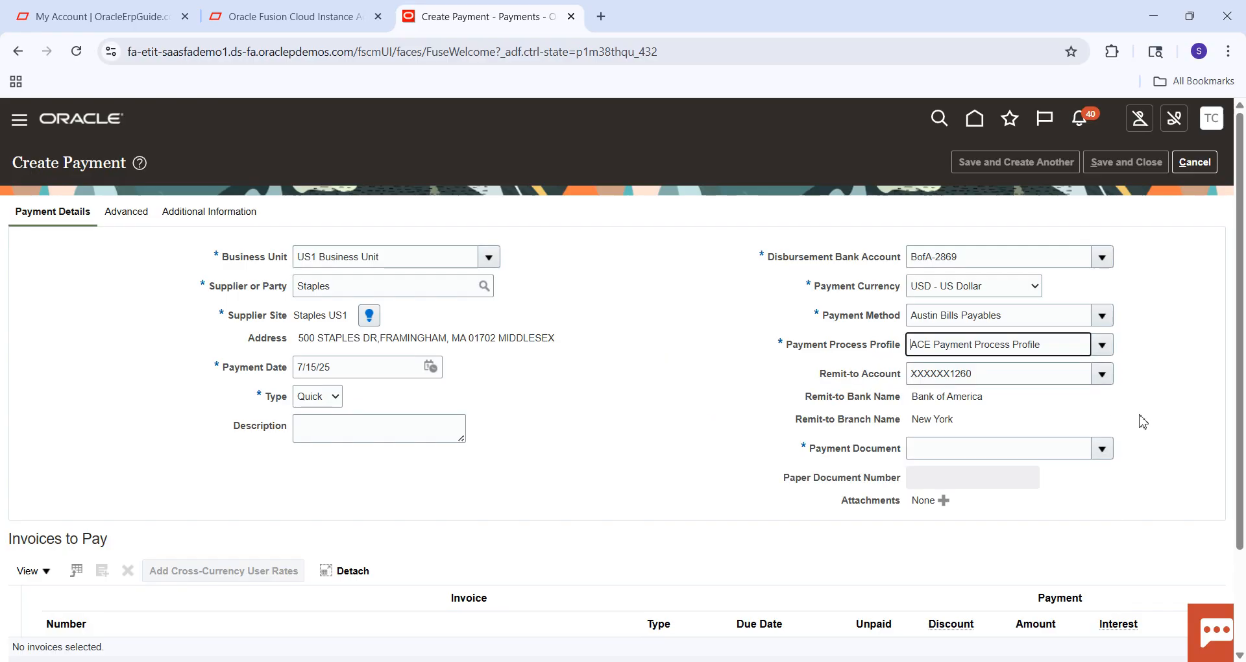
click(1103, 449)
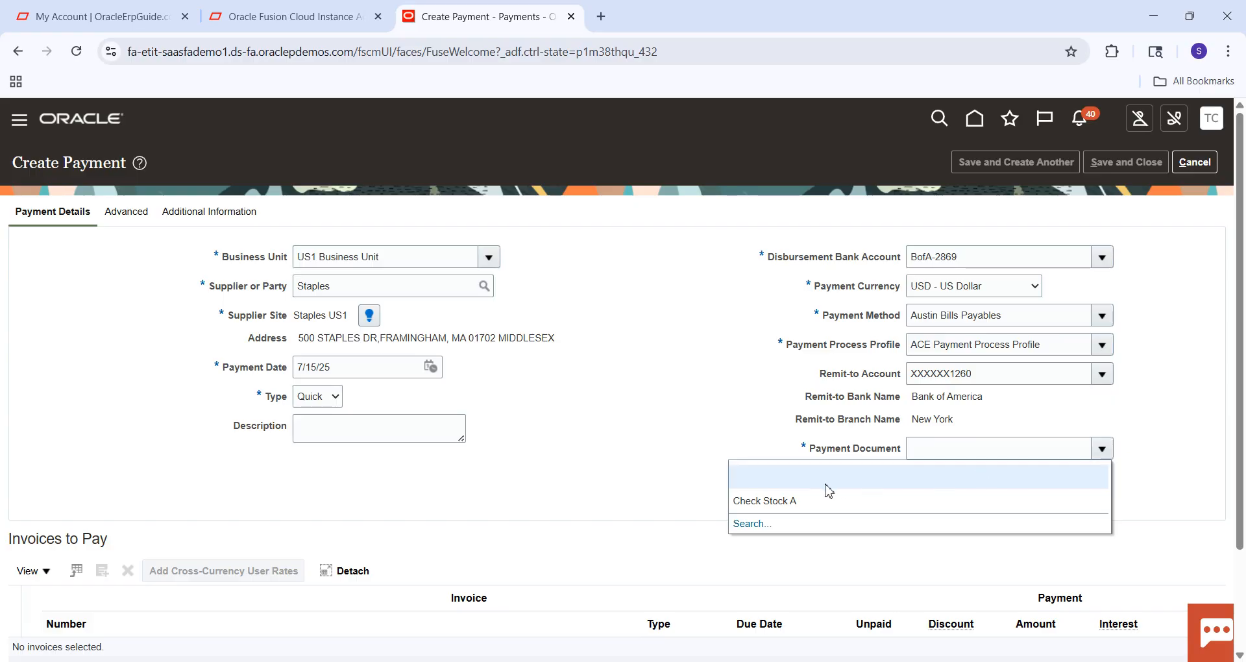
click(787, 501)
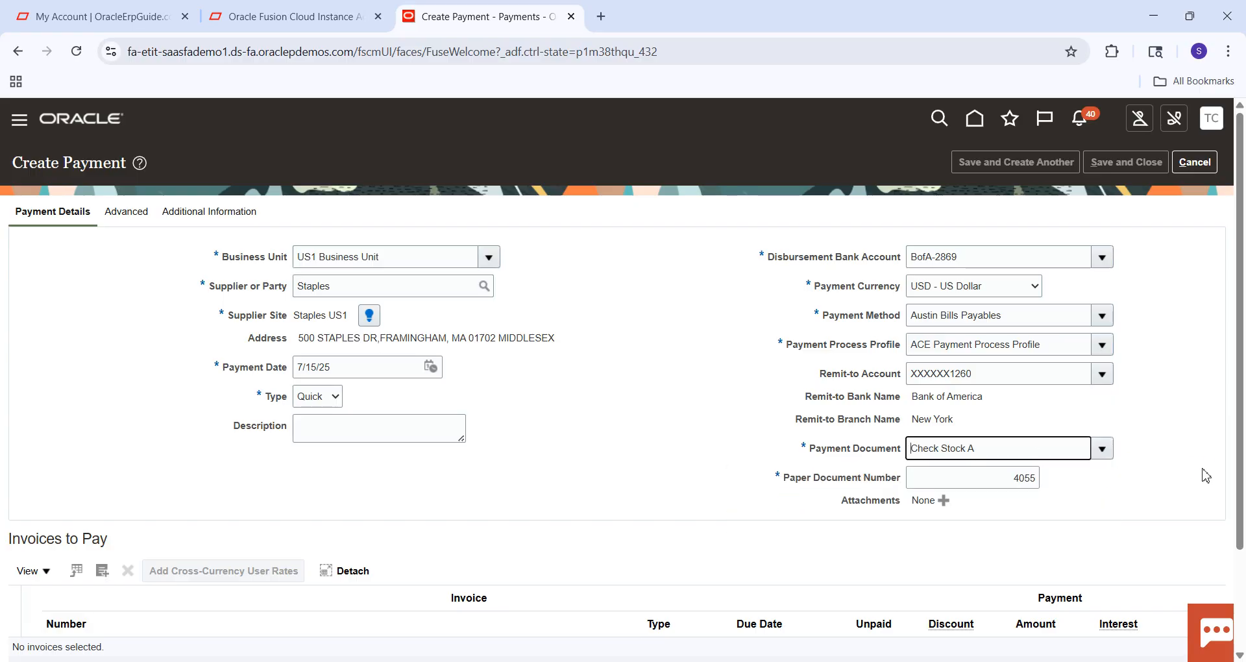
Look over the completed payment details and open the payment's advanced options.
scroll(1240, 333, down, 2)
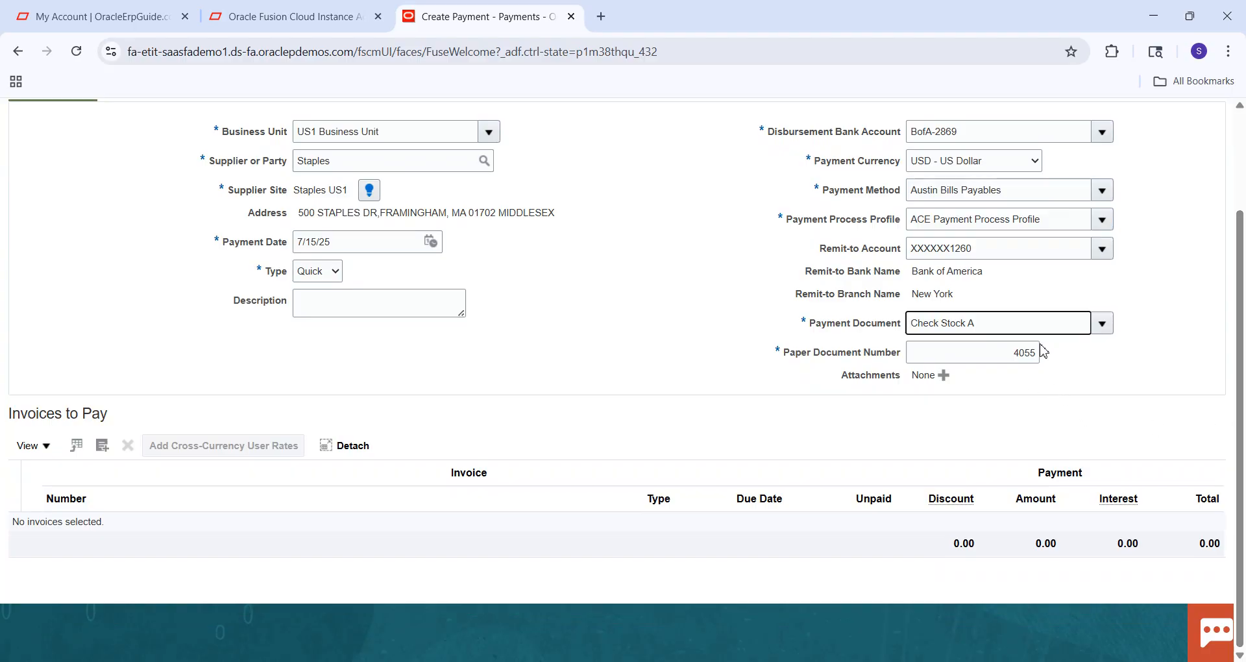
scroll(1241, 174, up, 1)
scroll(1240, 174, up, 2)
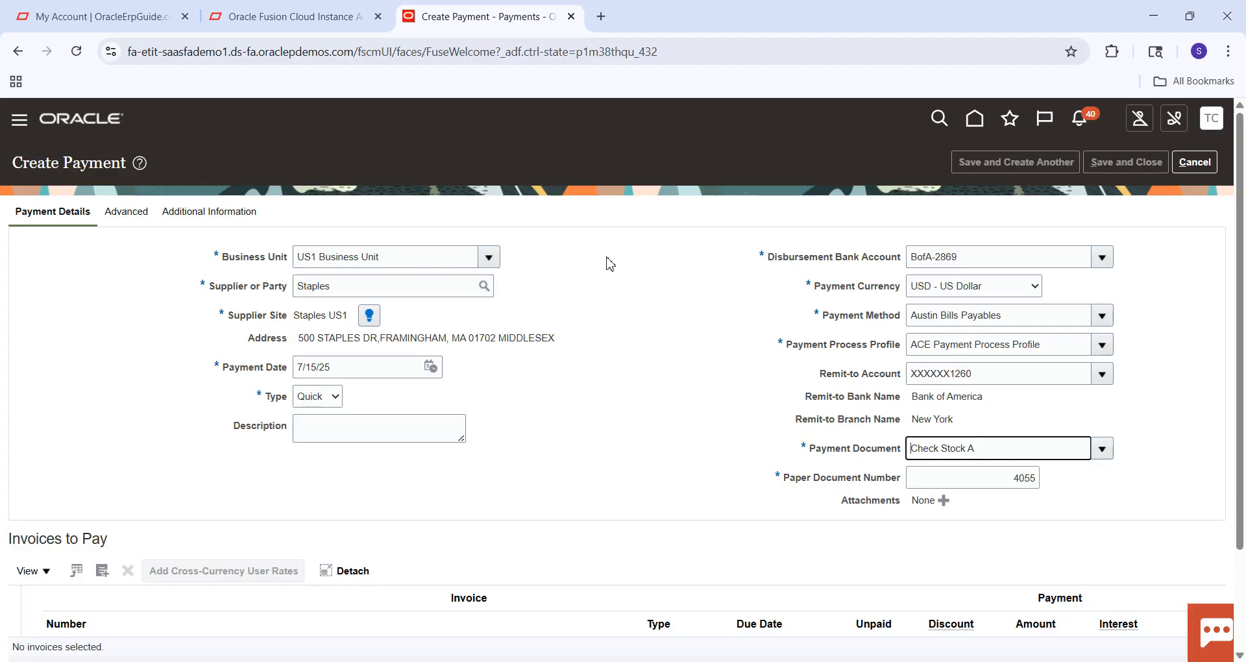
click(115, 222)
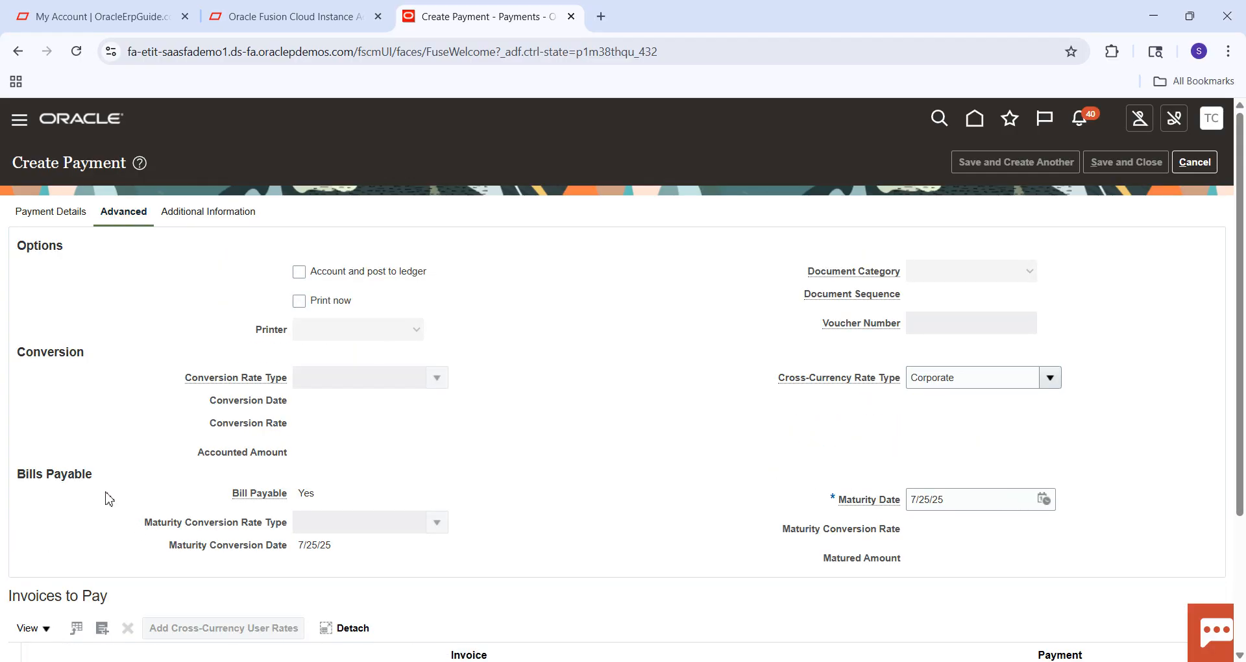
Try to set the bill payable maturity date to June 15, 2025.
click(1049, 506)
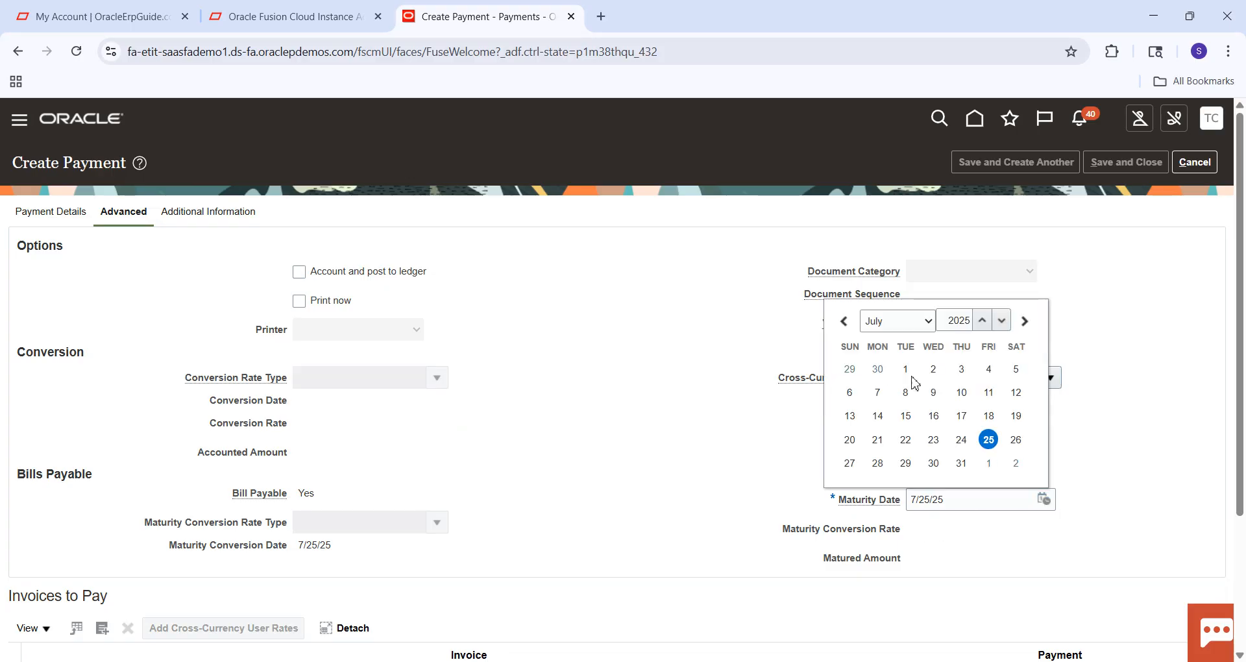
click(845, 323)
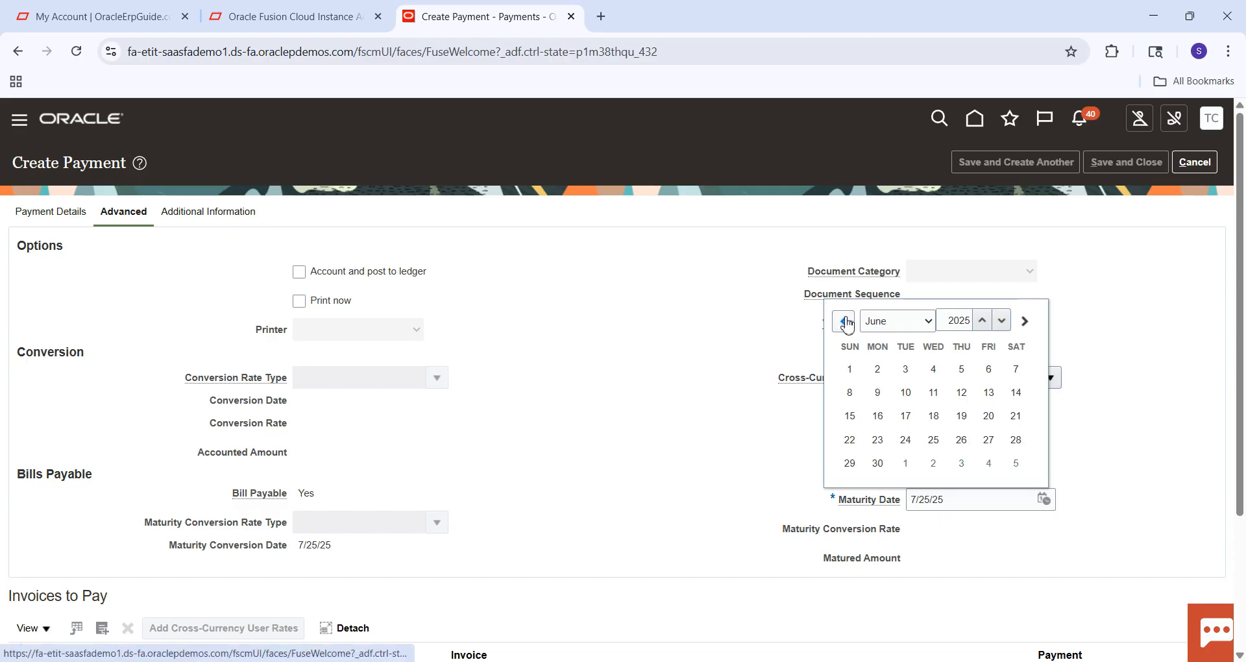
click(850, 416)
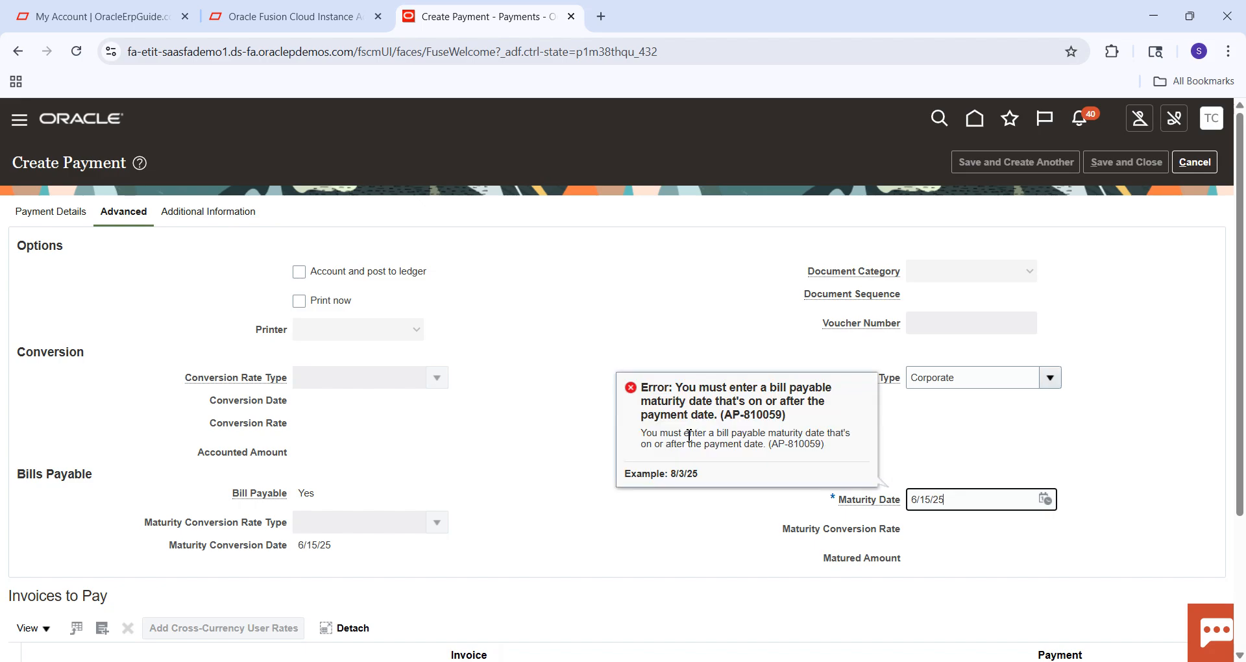
Set the bill payable maturity date to July 15, 2025.
click(1047, 500)
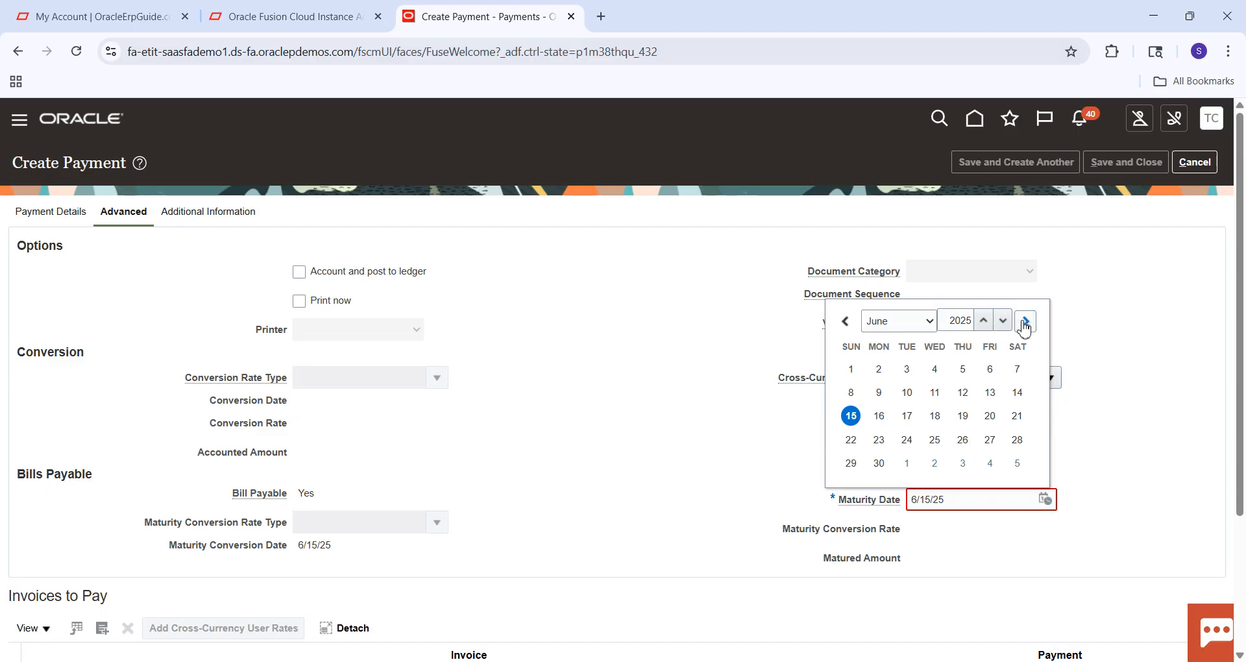
click(1027, 321)
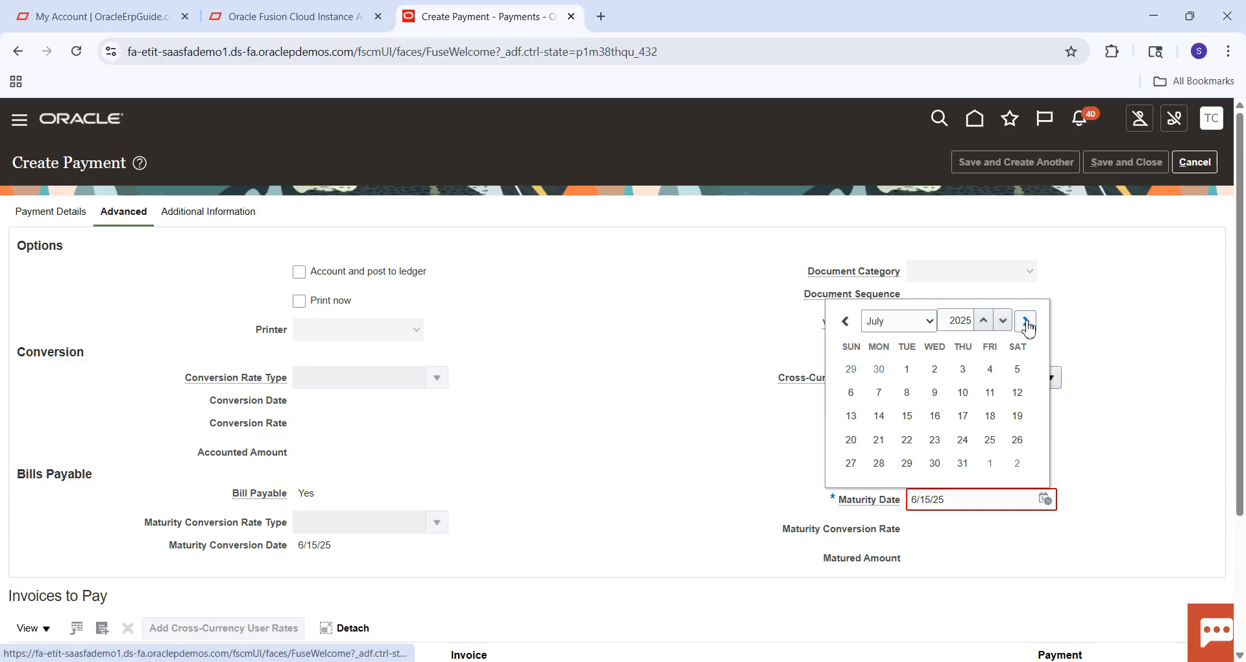
click(907, 417)
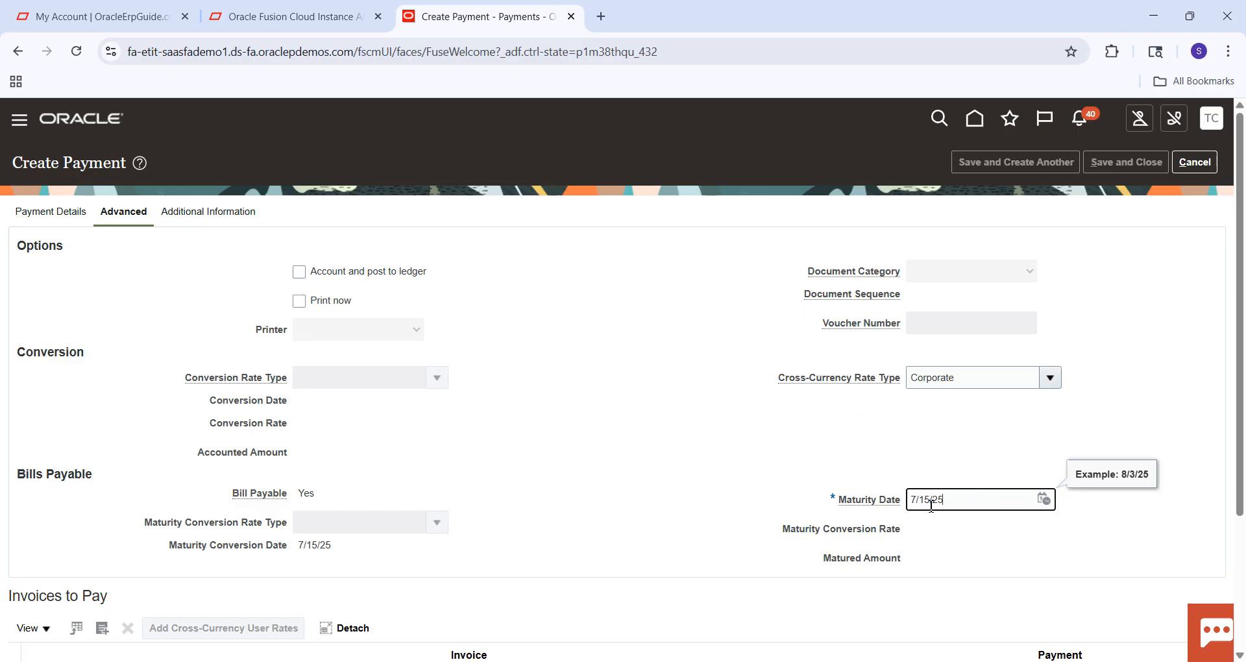
click(1018, 469)
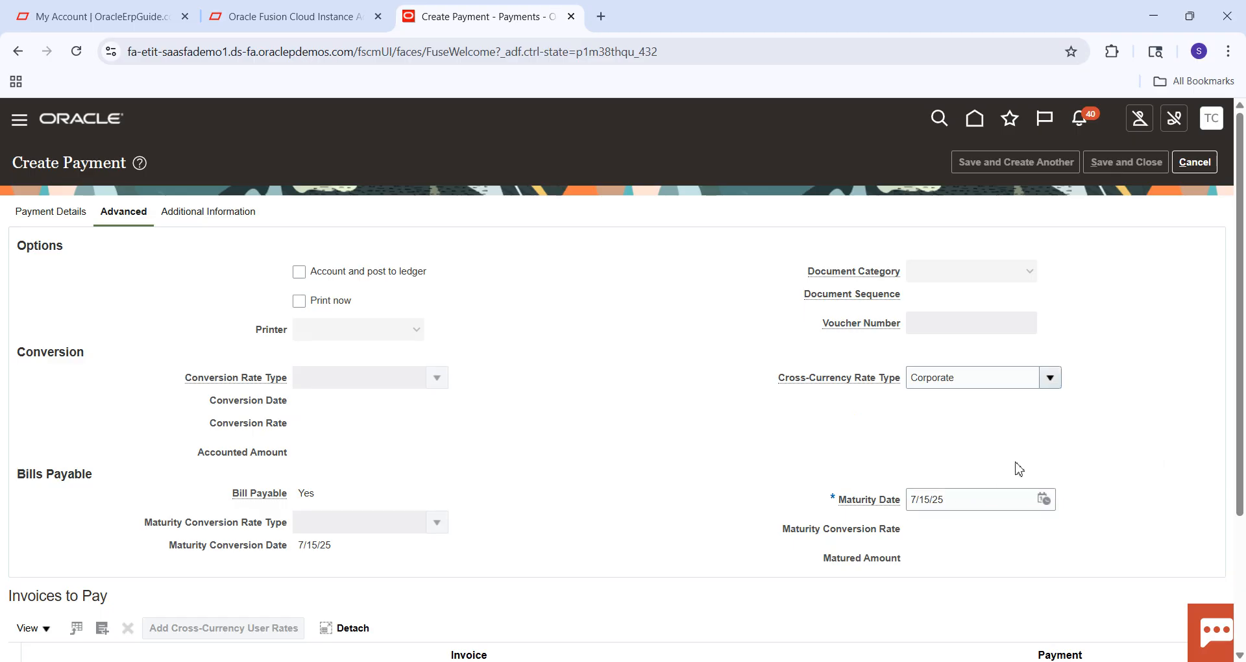
Return to the payment details and add invoice 7001 to the invoices to pay.
click(75, 224)
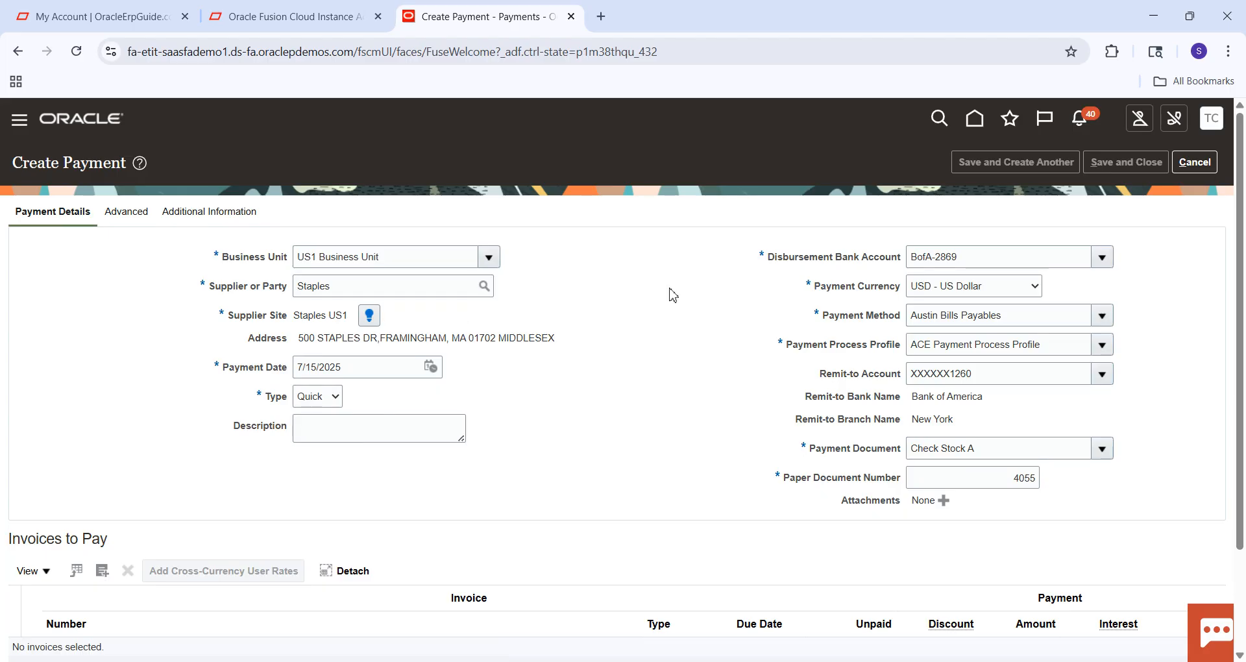
scroll(1240, 289, down, 3)
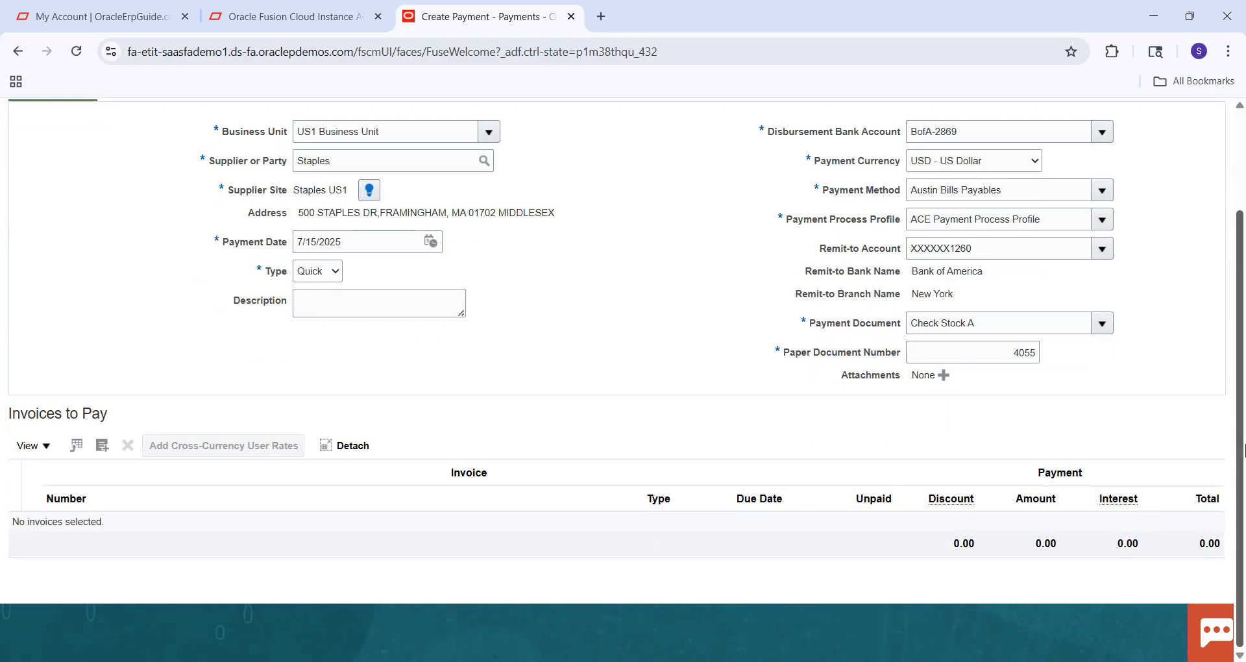
click(107, 457)
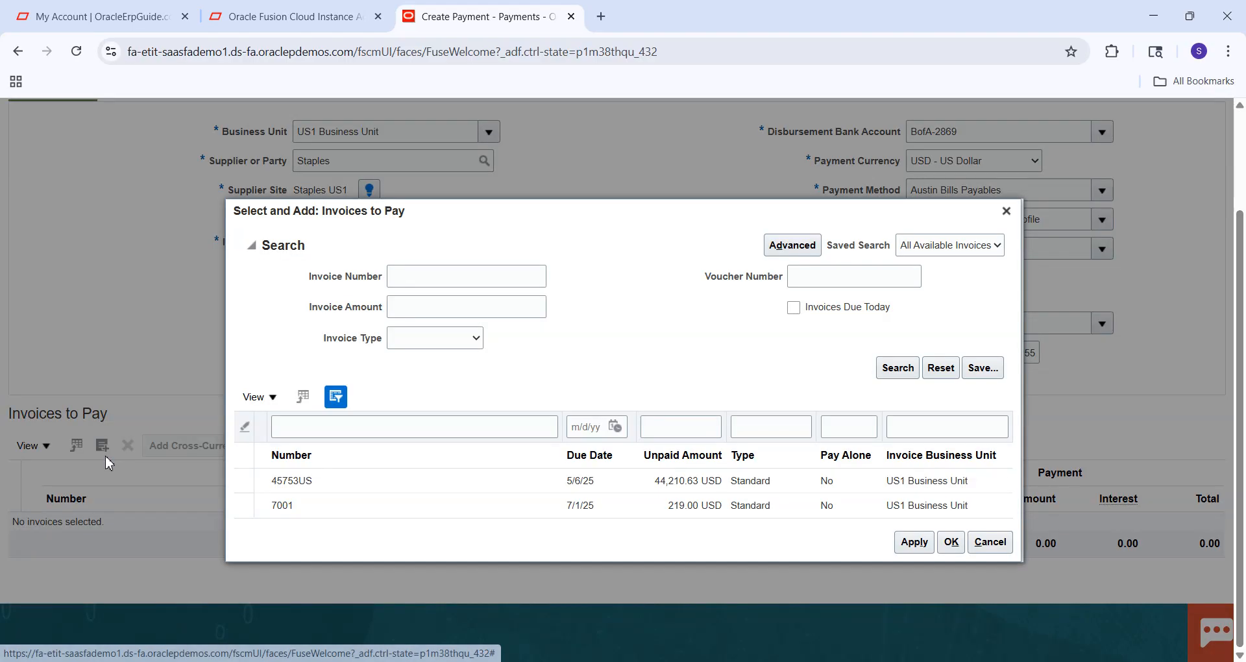
click(335, 509)
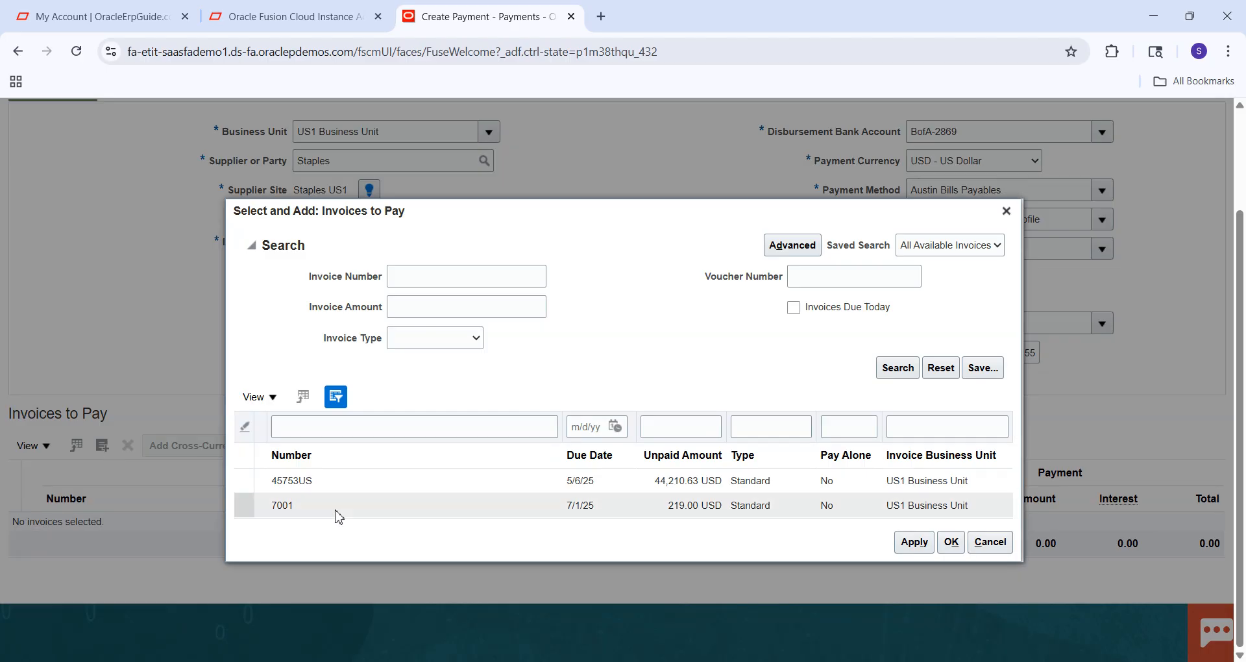
click(915, 543)
click(953, 544)
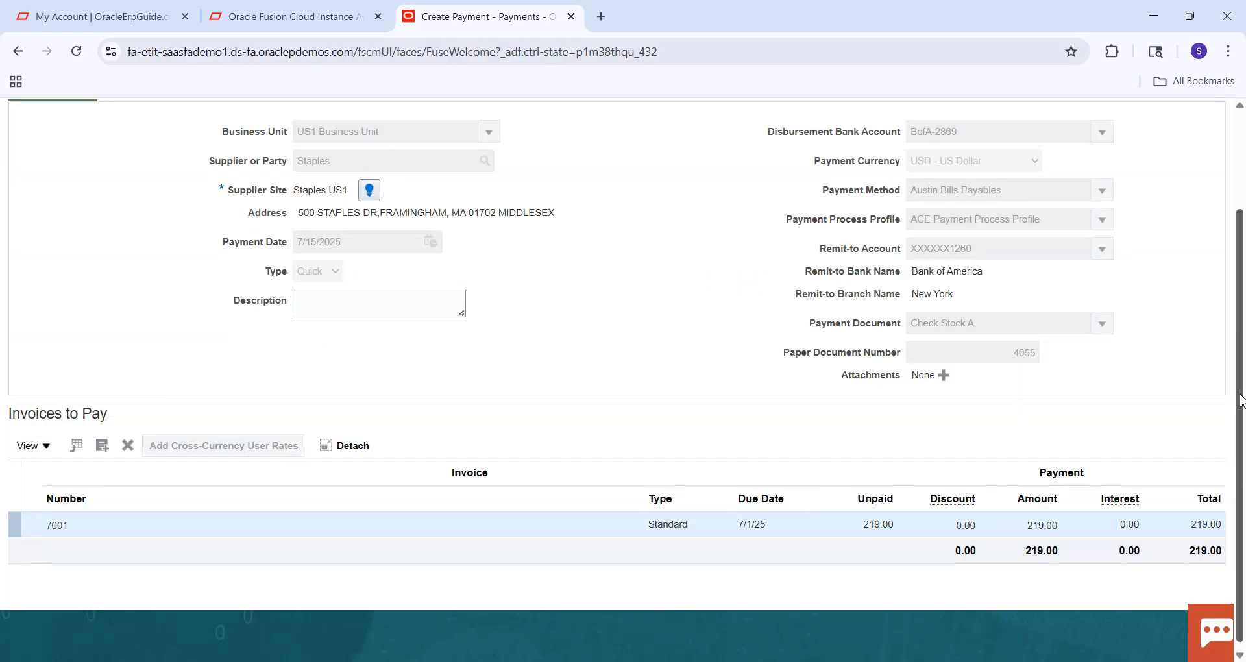
Save and close the new payment, acknowledging its creation.
scroll(1240, 399, up, 2)
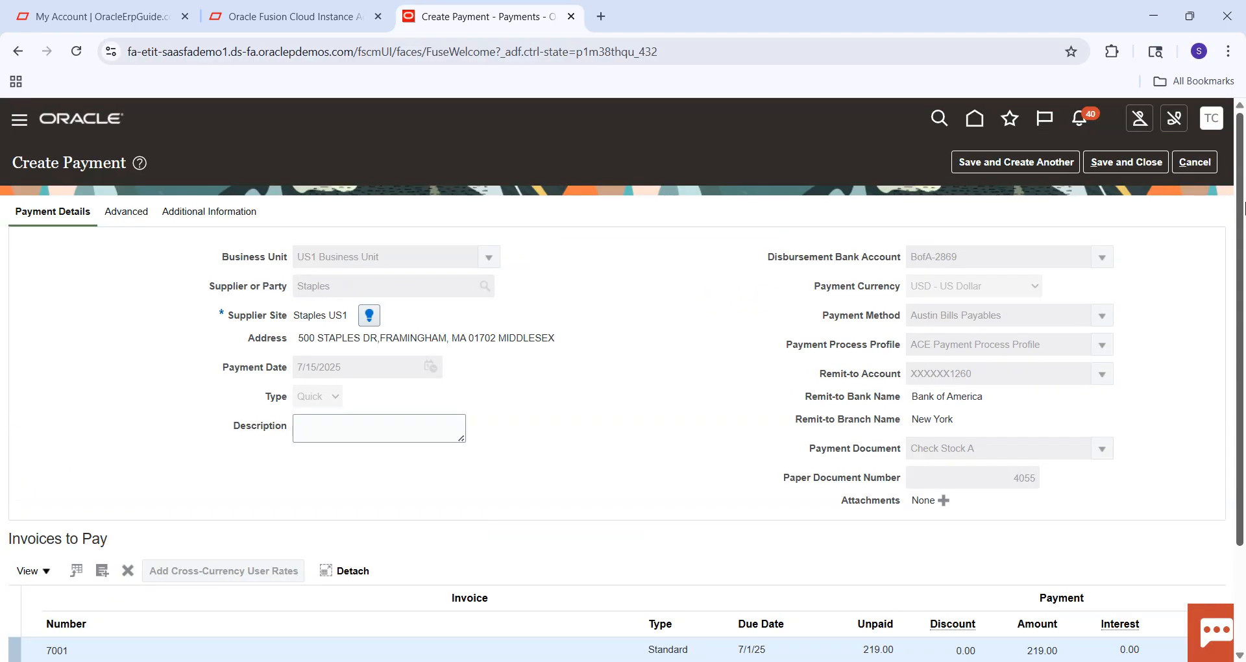
click(1117, 163)
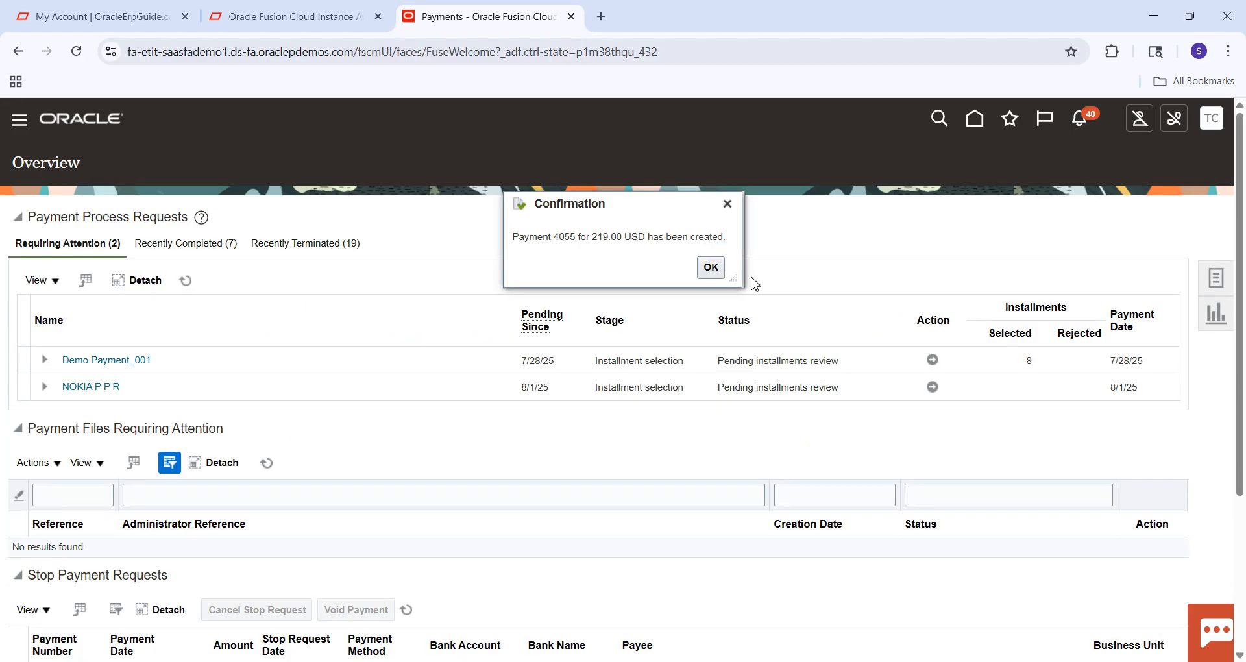
click(711, 268)
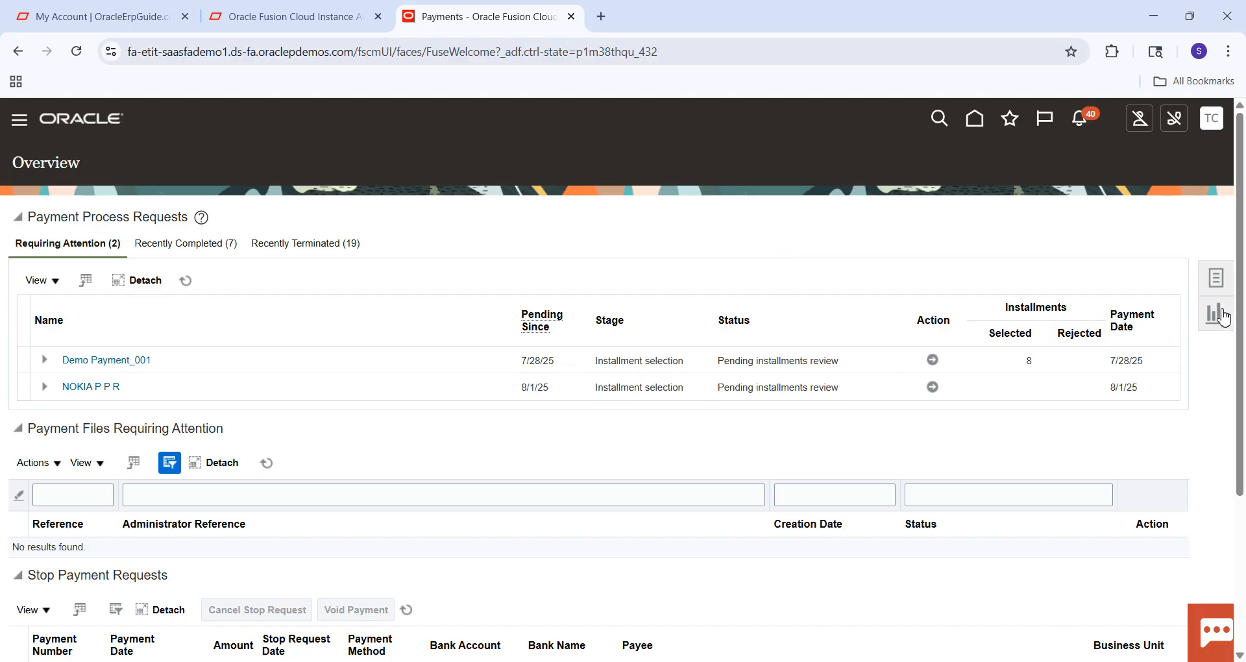
Search for payment number 4055 in Manage Payments and open the payment.
click(1223, 287)
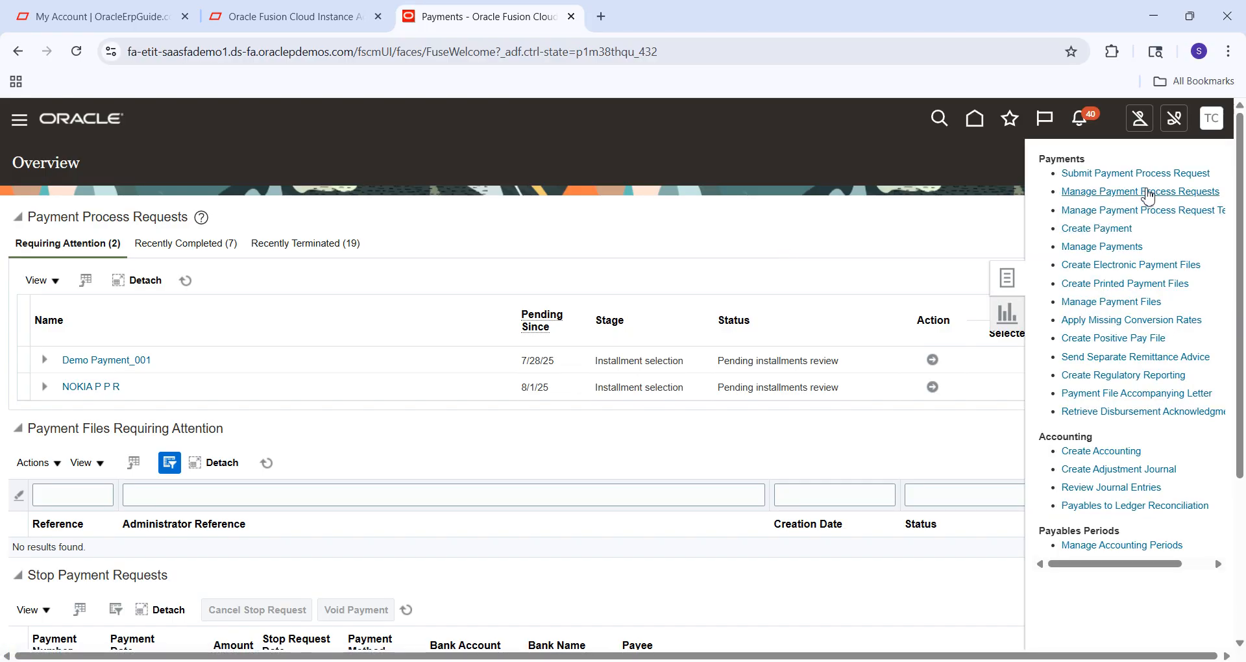
click(1103, 246)
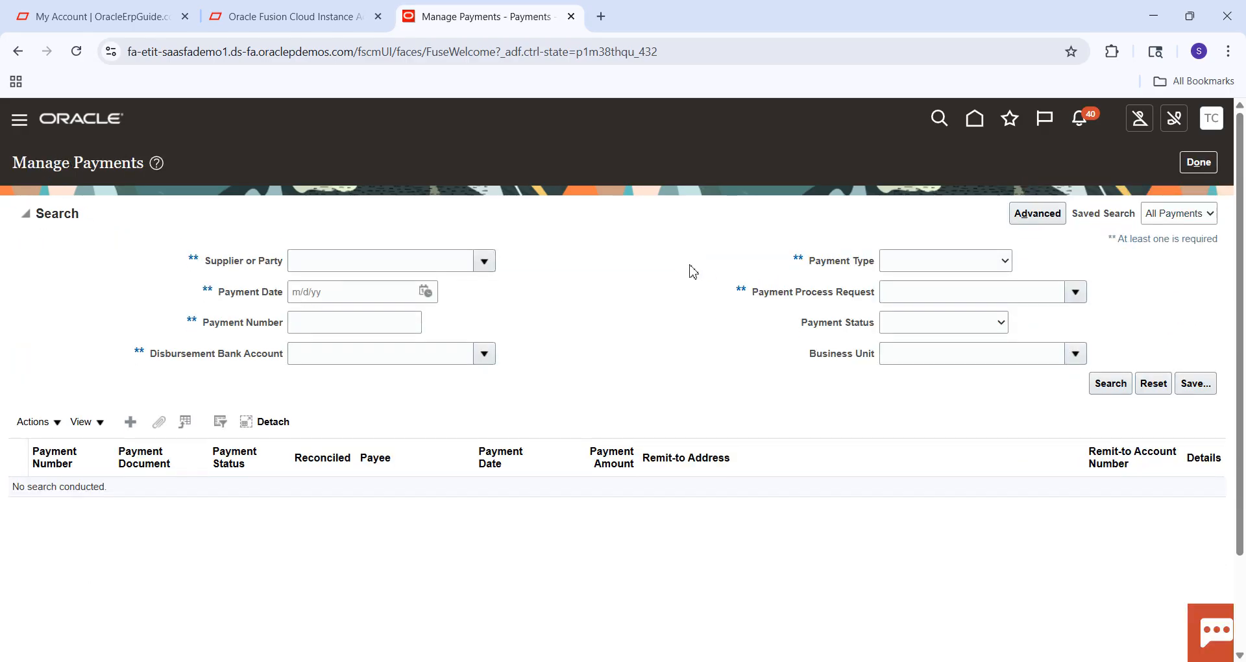
click(323, 329)
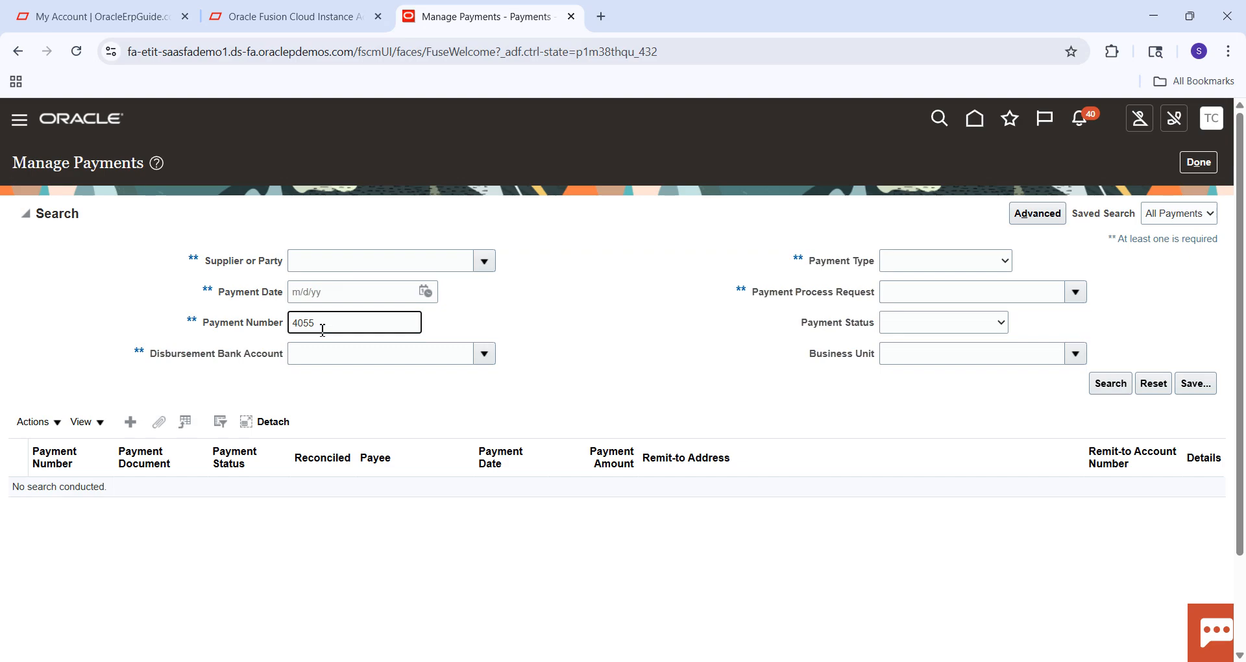
click(1106, 386)
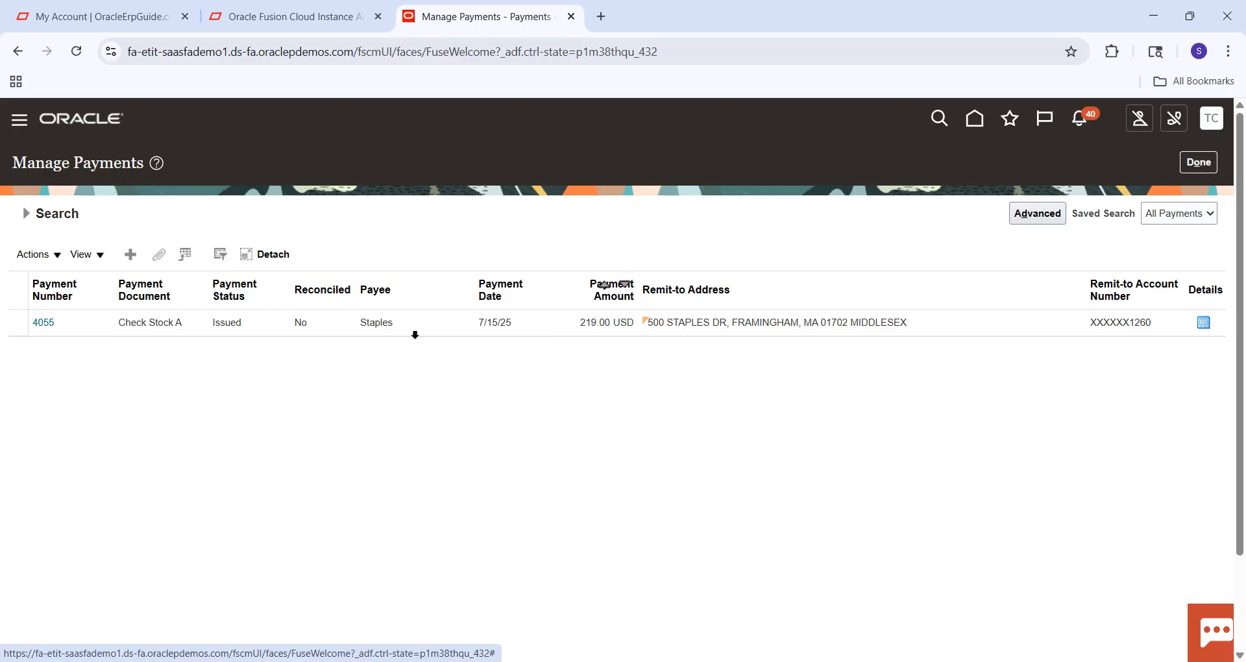
click(45, 326)
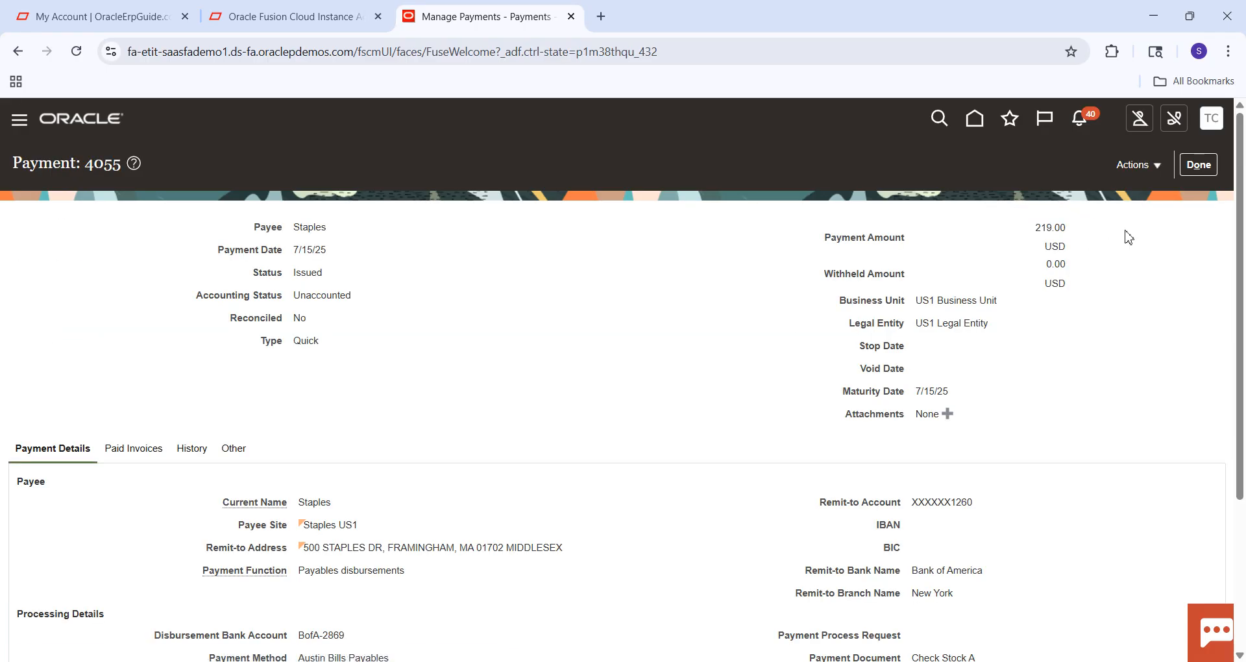
Account the payment in draft and review its accounting lines.
click(1150, 166)
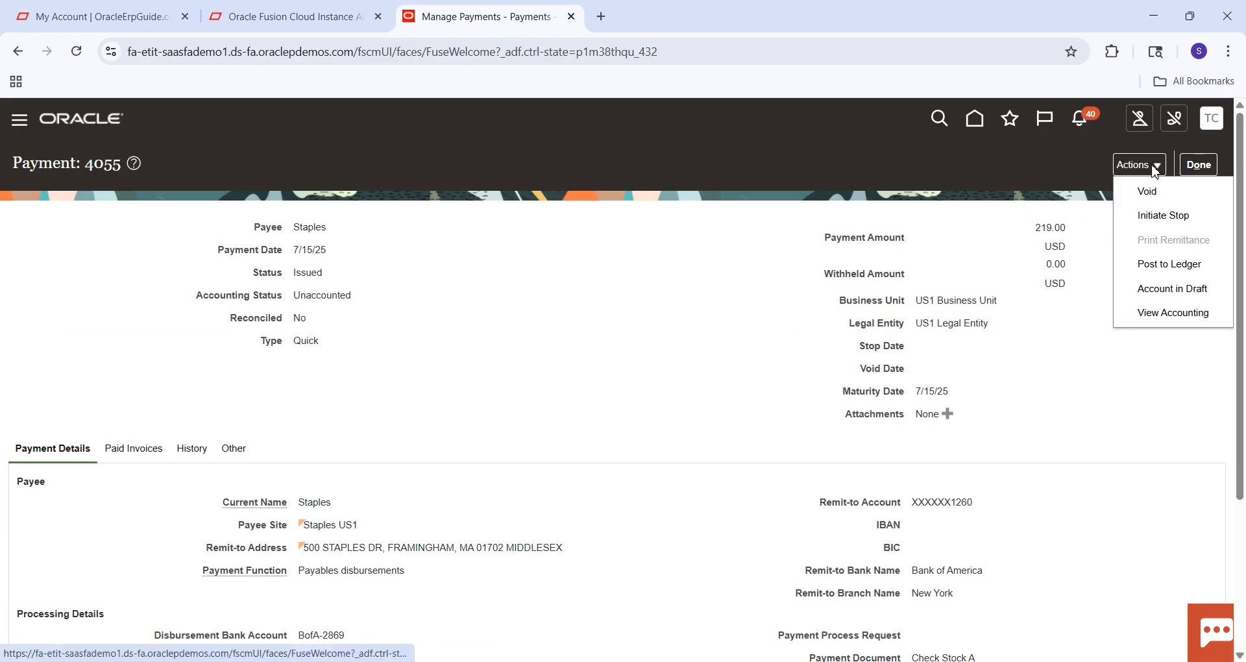
click(1172, 289)
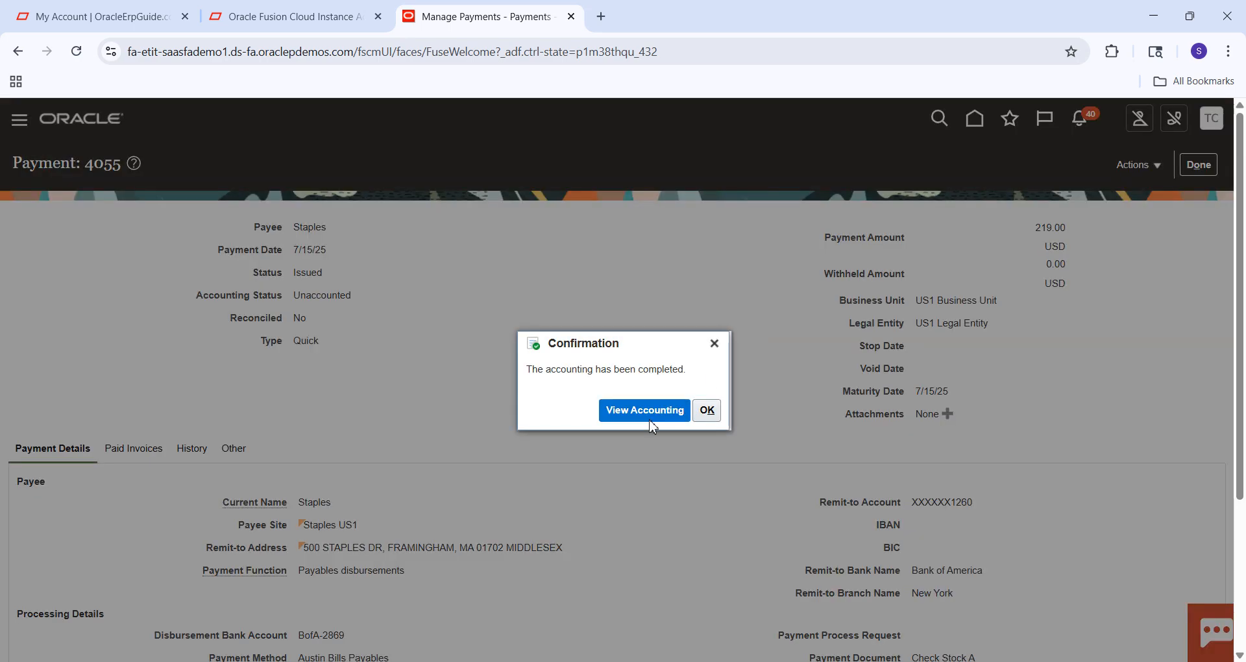
click(649, 418)
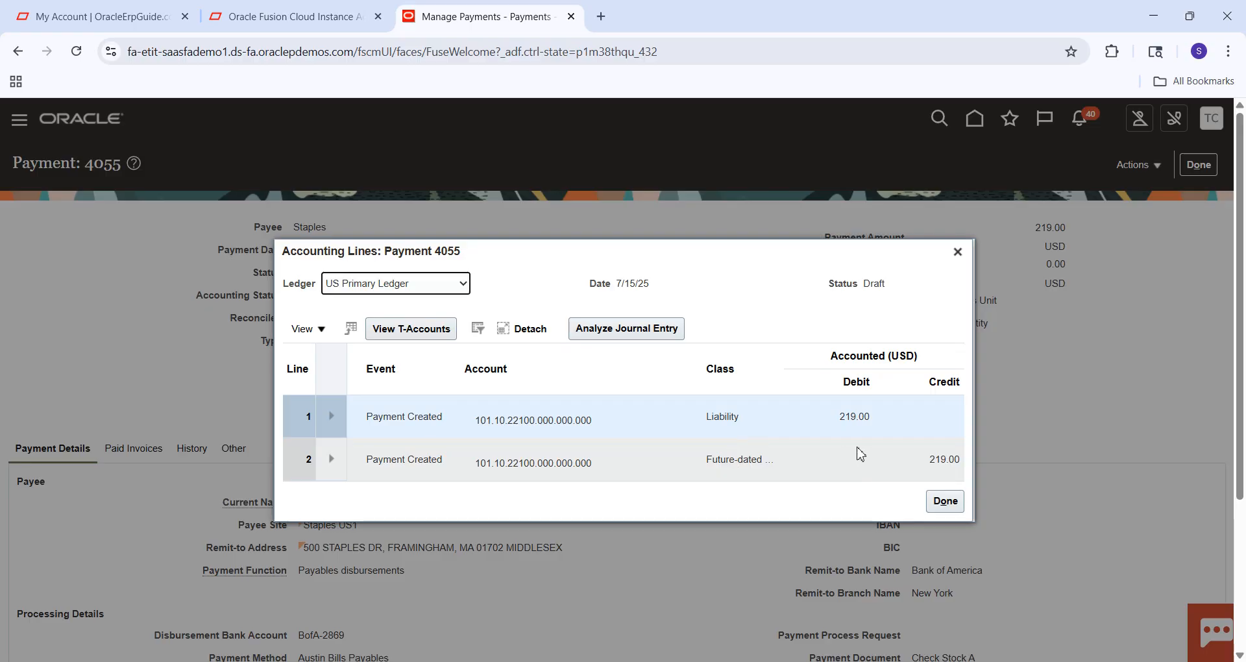
click(947, 504)
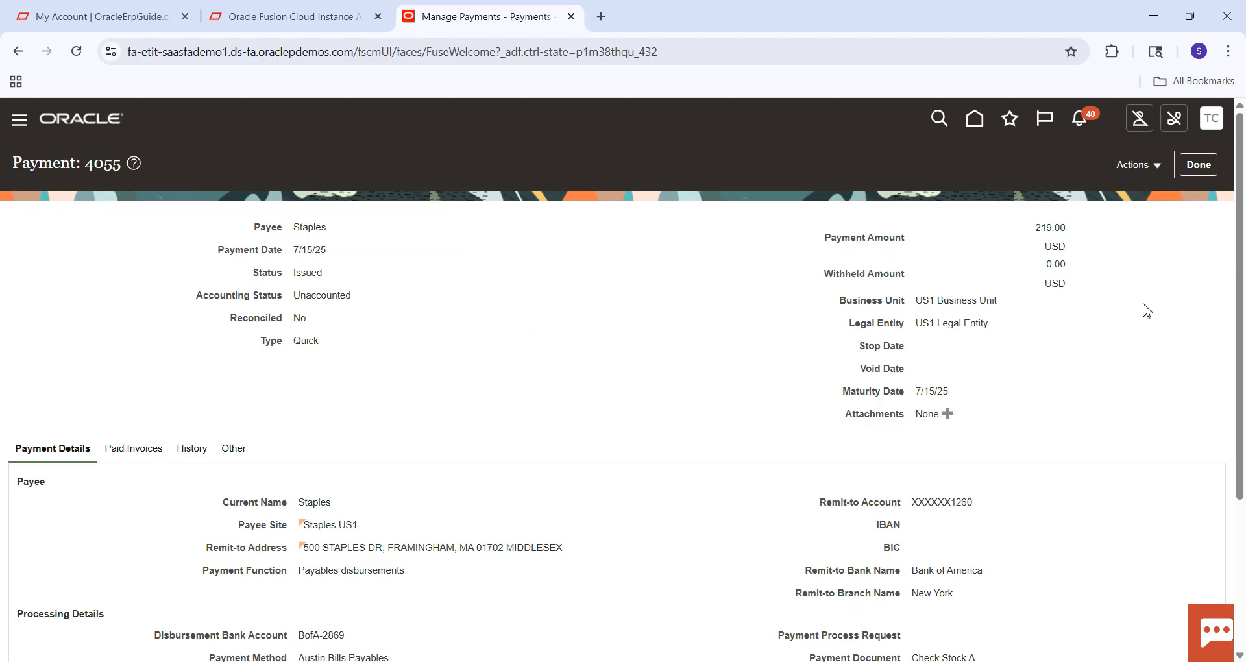
Check the Future Dated Payments steps in the Excel workbook, return to Oracle Fusion in the browser and close the payment.
key(alt+Tab)
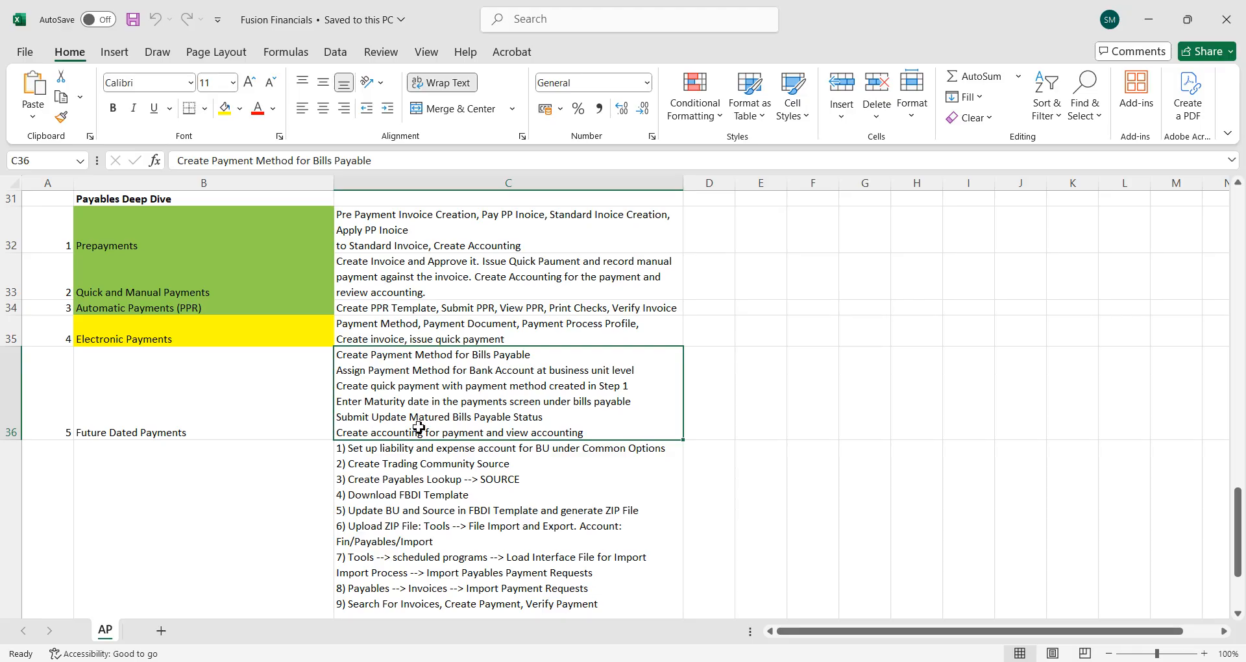
key(alt+Tab)
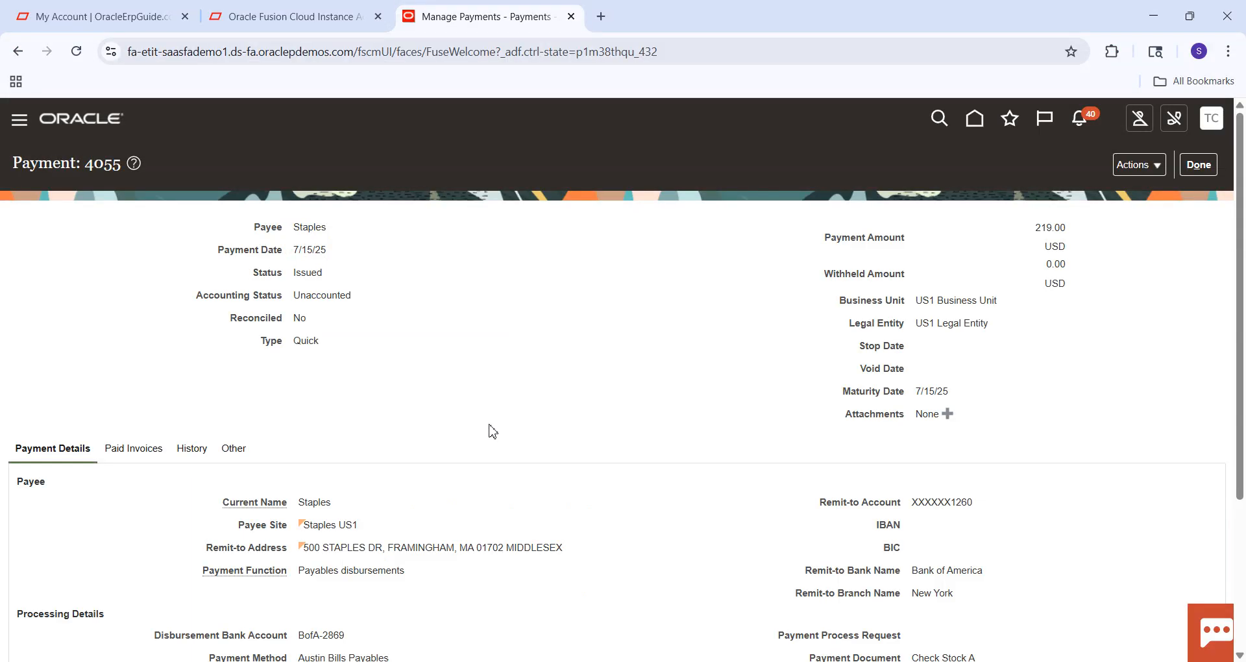
click(1194, 167)
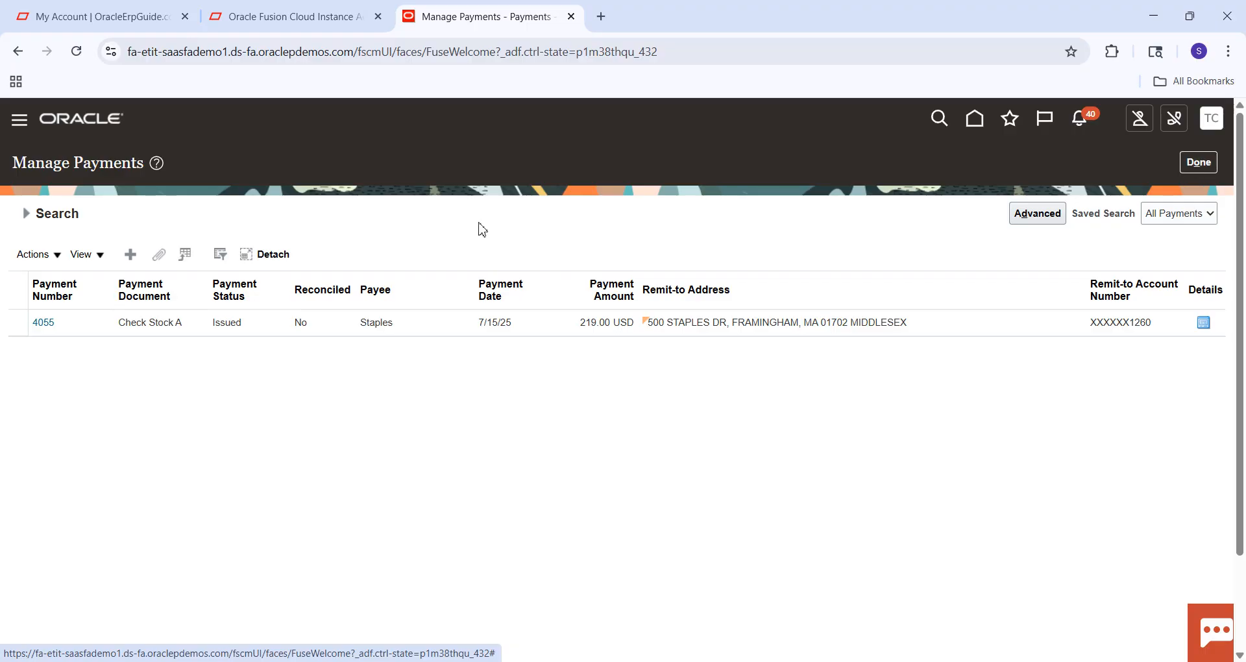
Go to the home page and open Scheduled Processes from the navigator.
click(982, 126)
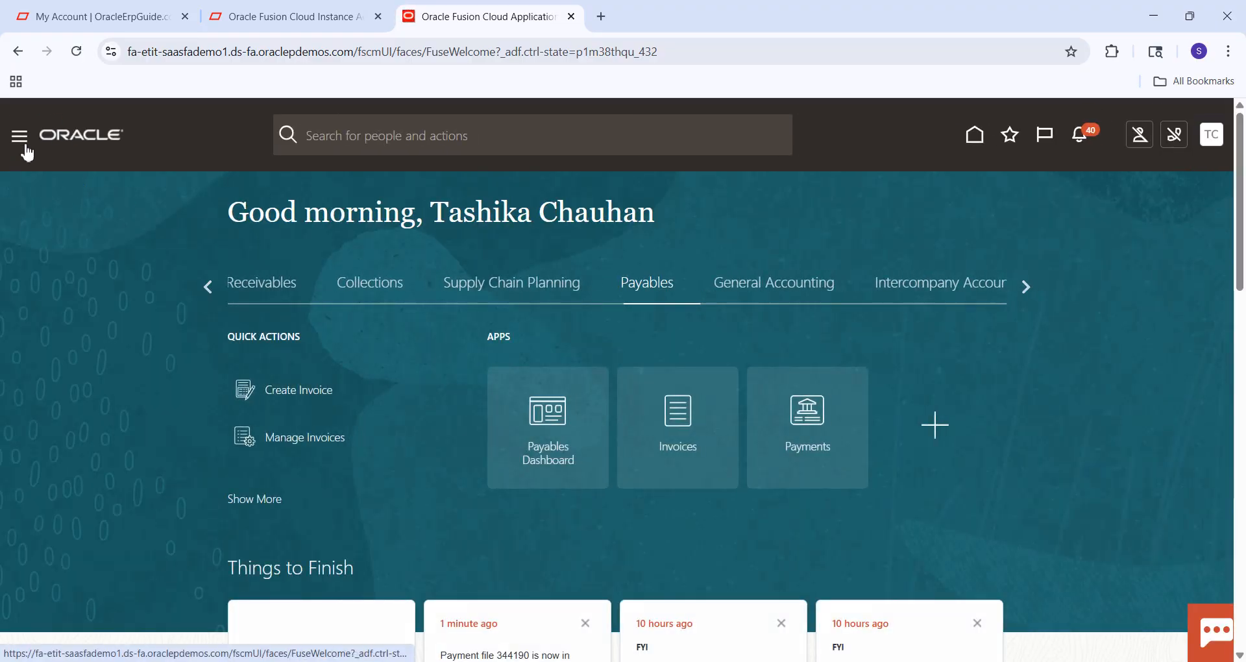
click(24, 149)
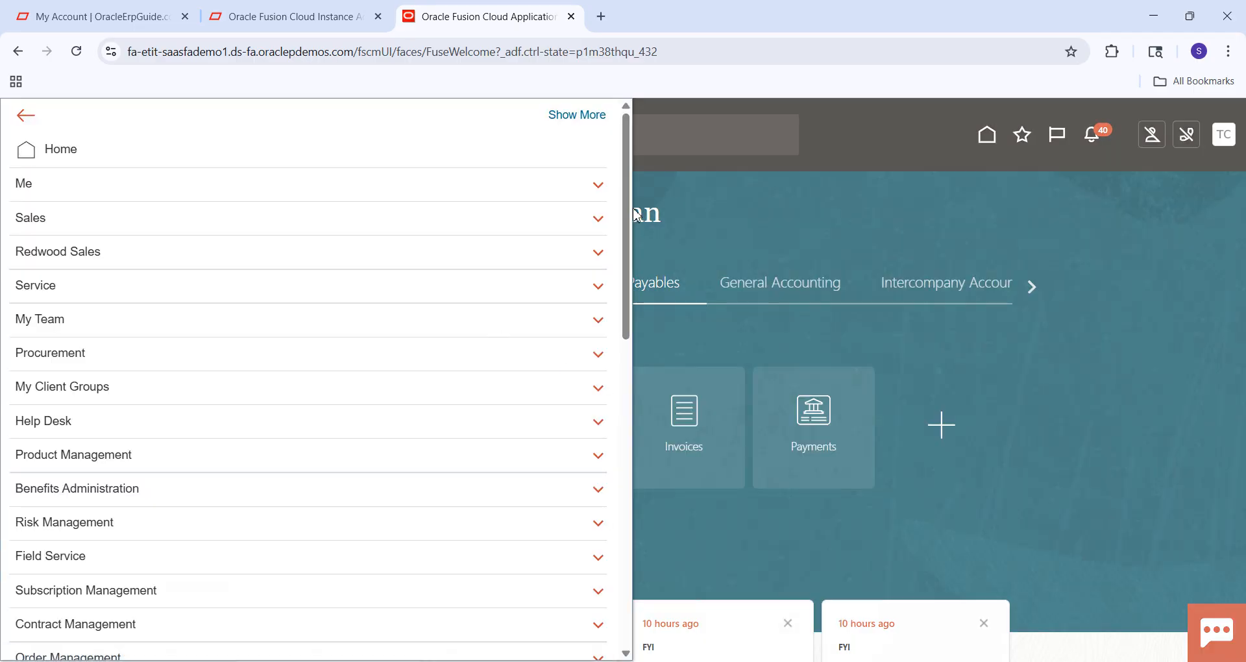
drag(628, 203, 627, 529)
click(261, 483)
scroll(253, 507, down, 3)
click(101, 460)
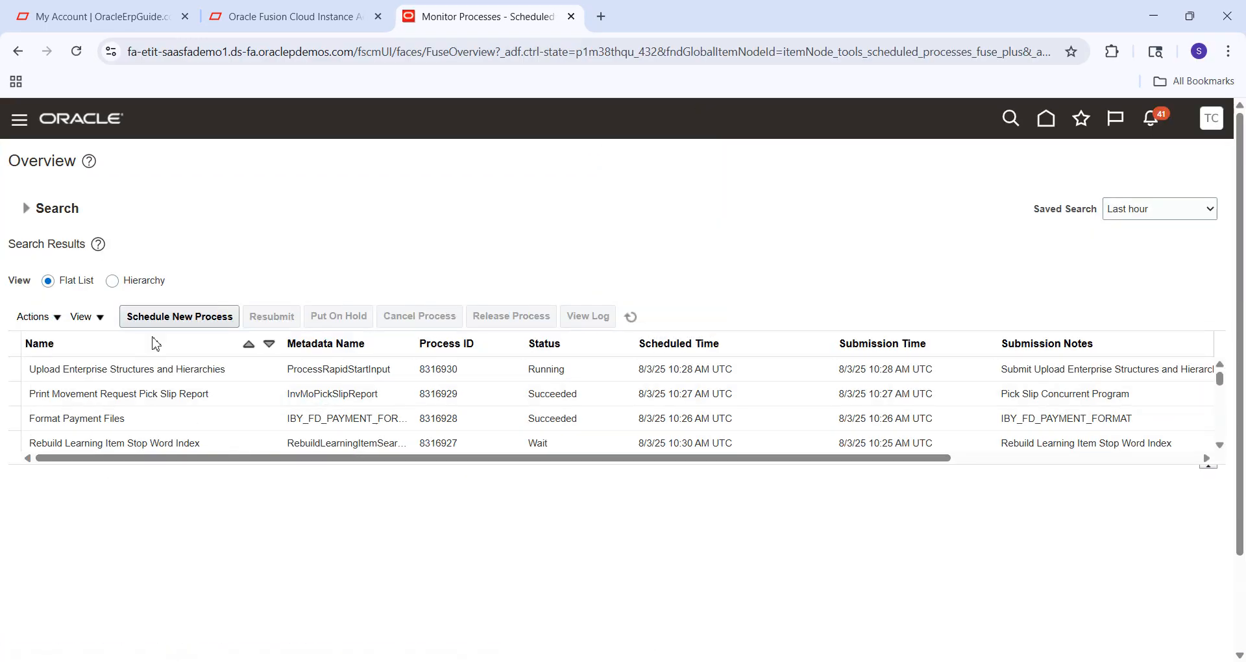
Schedule a new process of type Job using Update Matured Bills Payable Status.
click(158, 323)
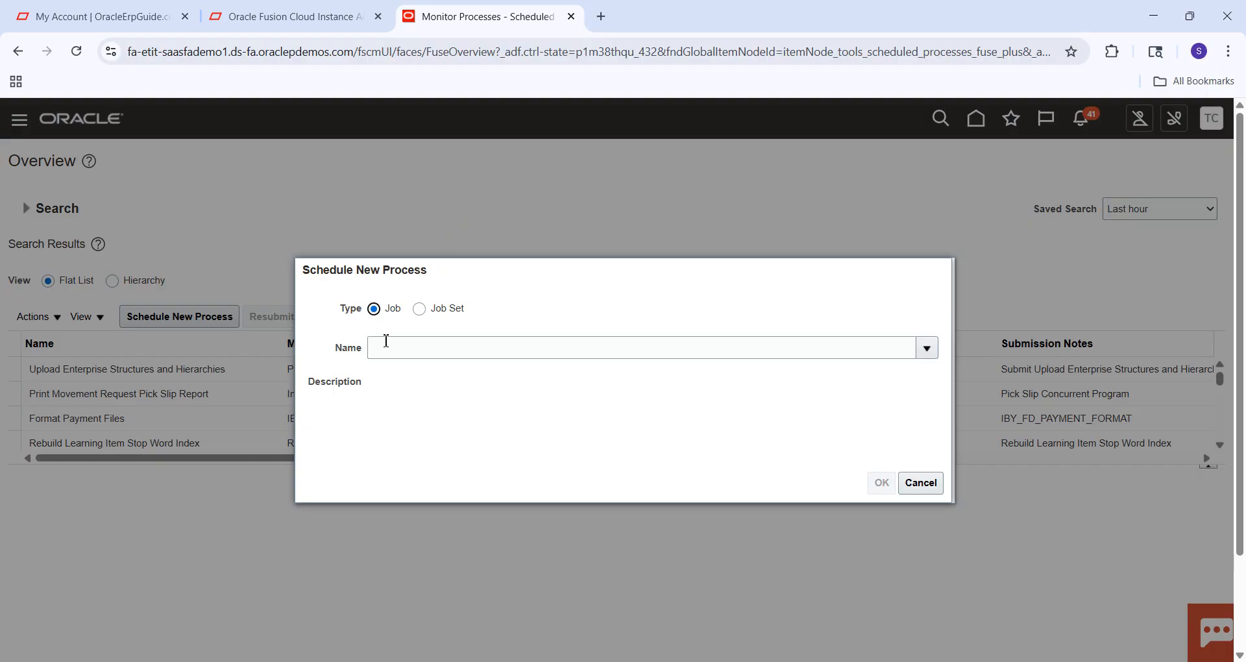
click(388, 348)
text(%Update)
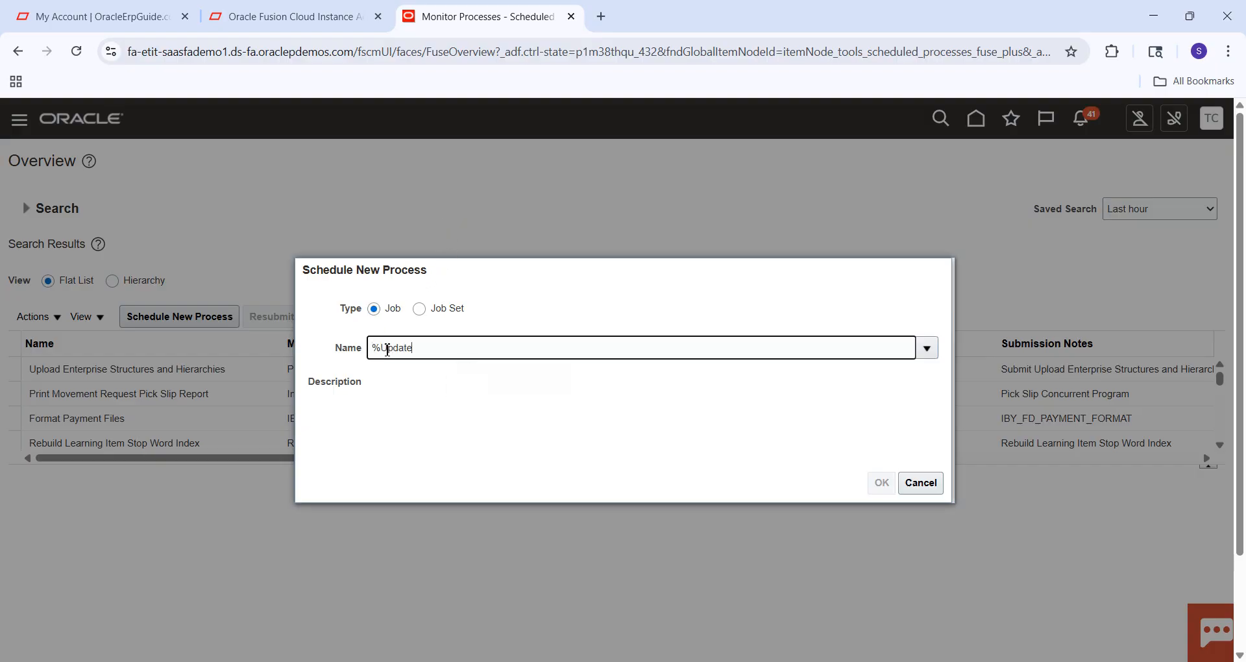
text(%Bill)
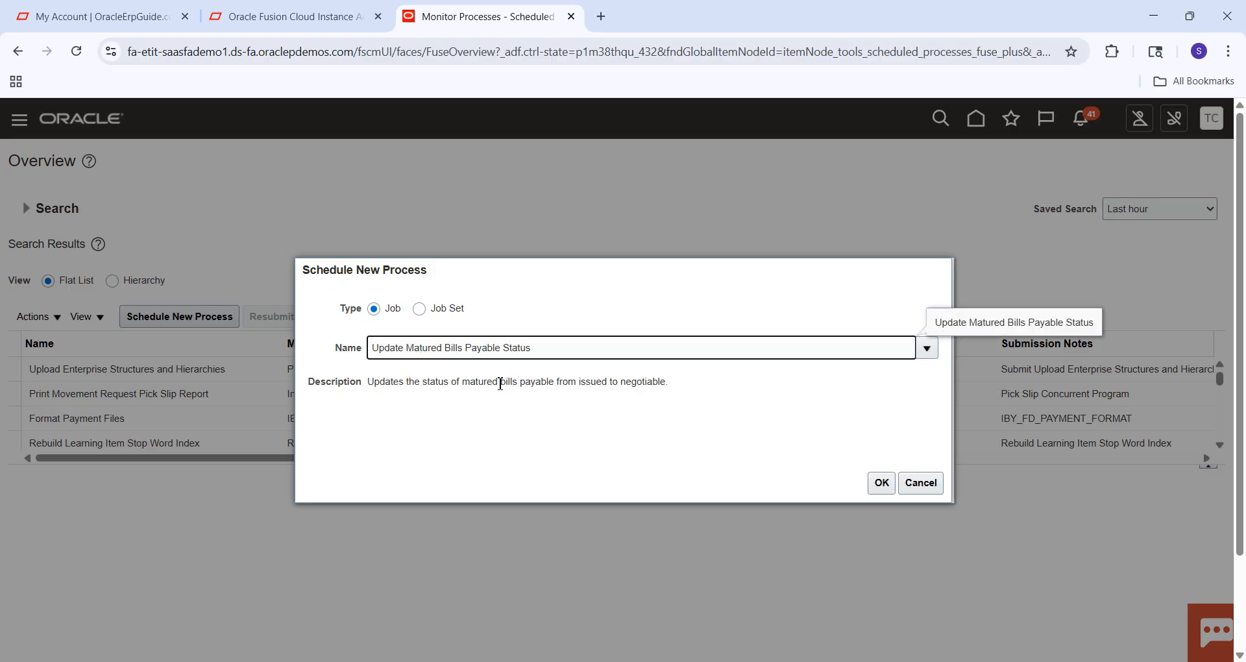
click(883, 488)
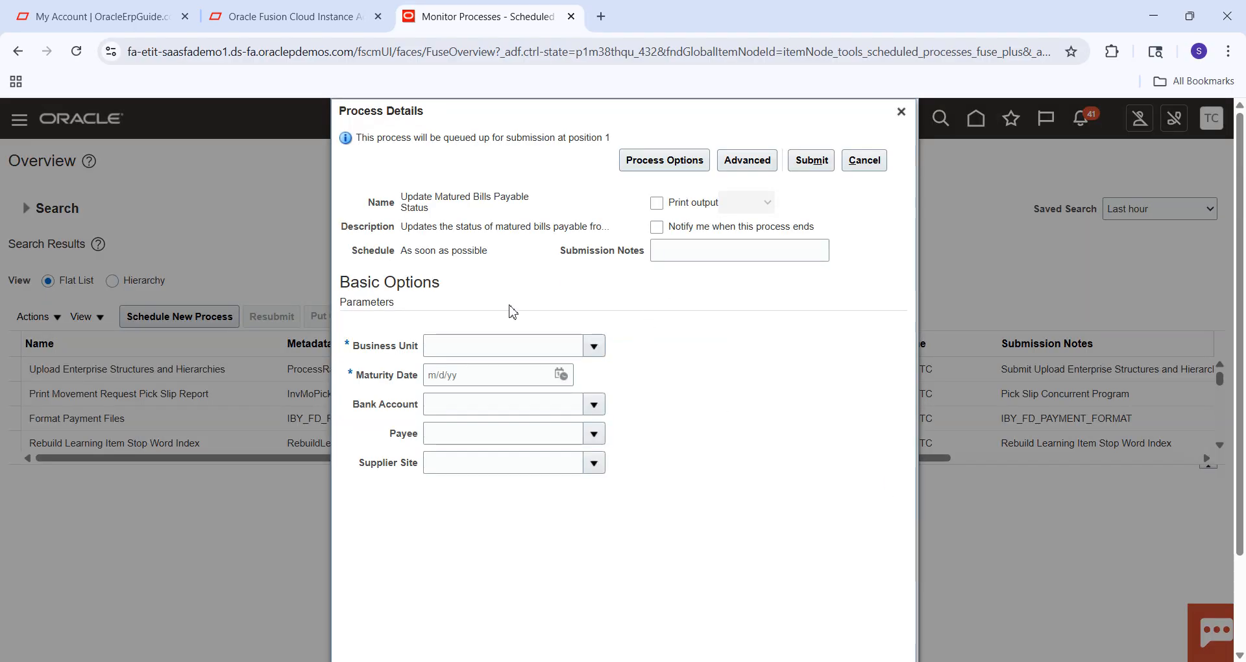
Set the process parameters to US1 Business Unit and maturity date 7/15/25.
click(516, 350)
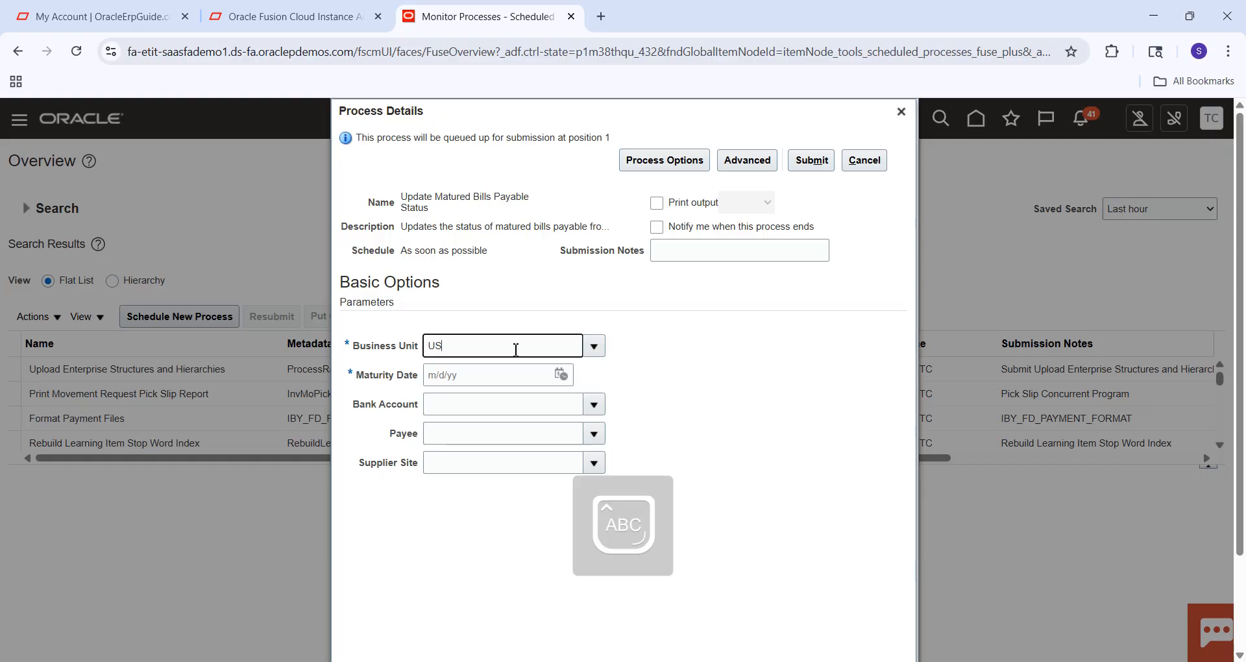
key(Tab)
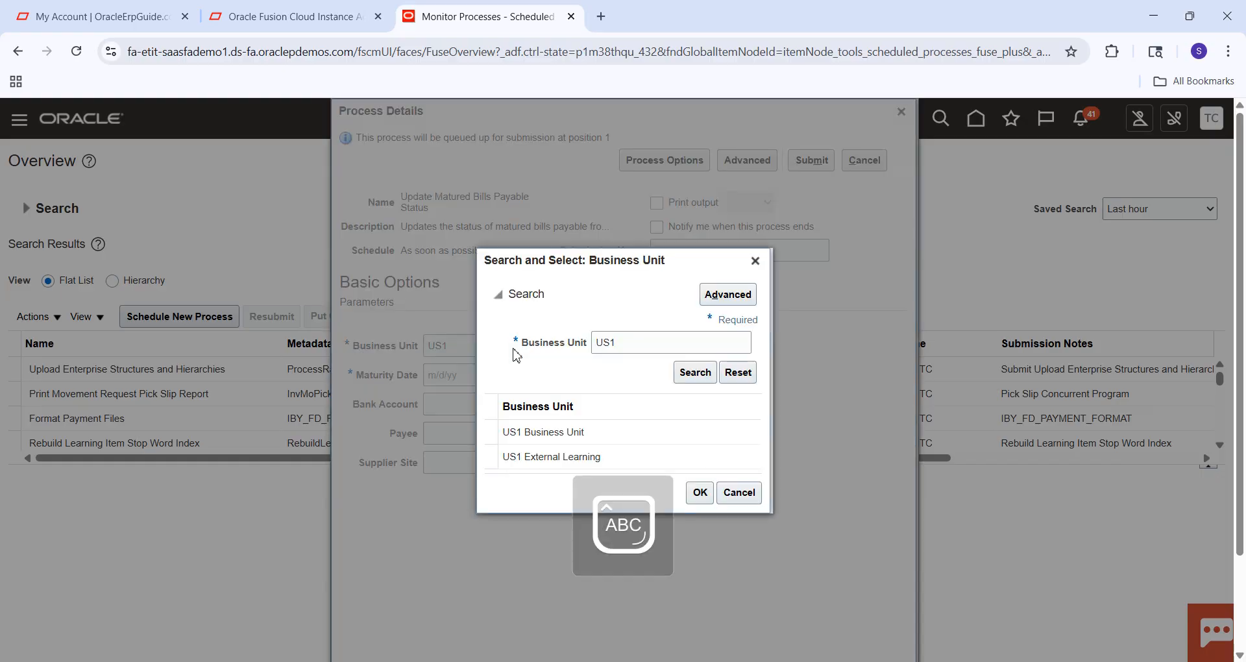
click(593, 433)
click(700, 495)
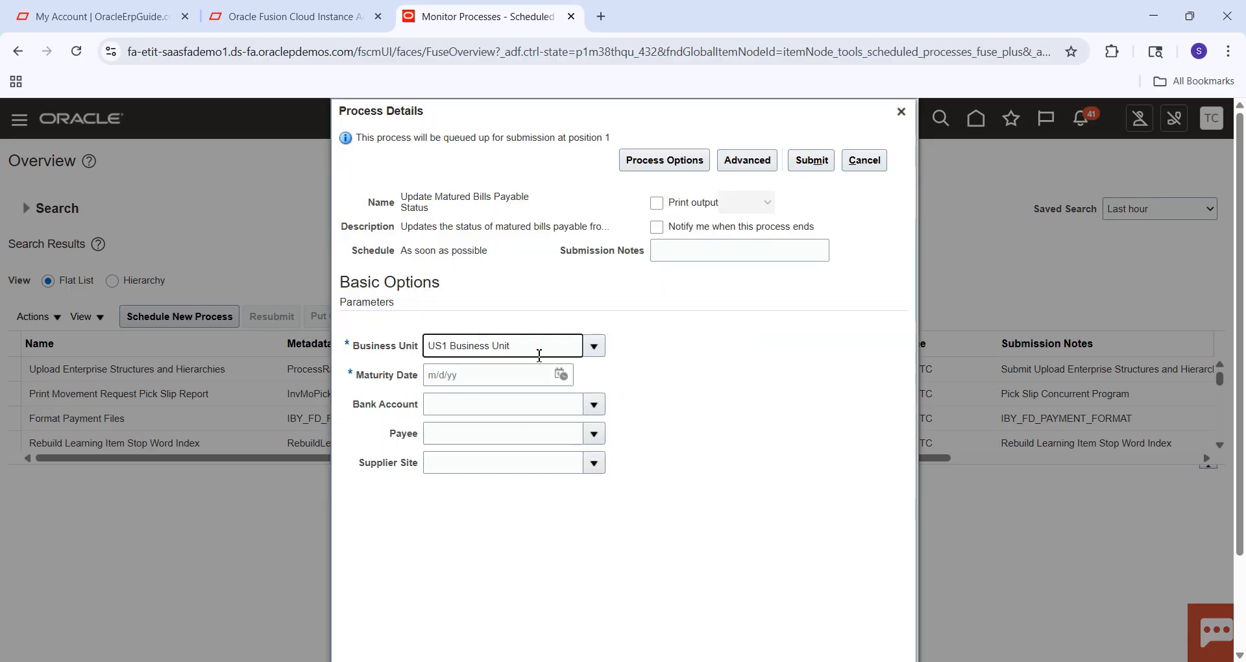
click(561, 374)
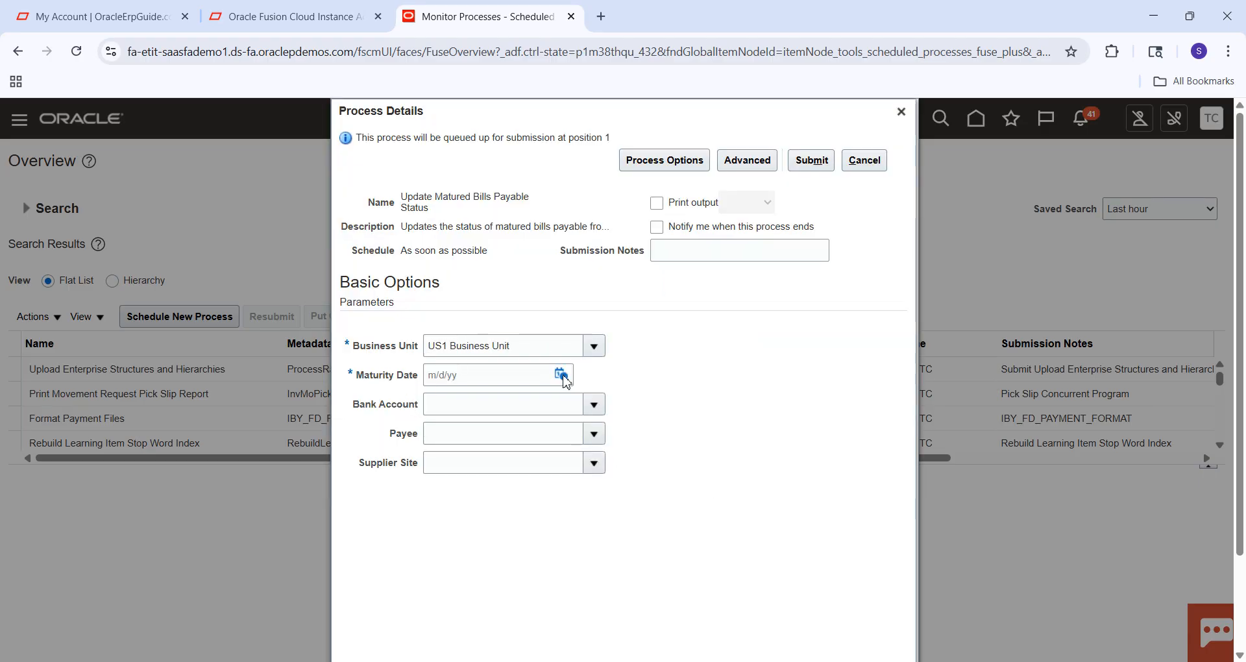
click(575, 403)
click(638, 497)
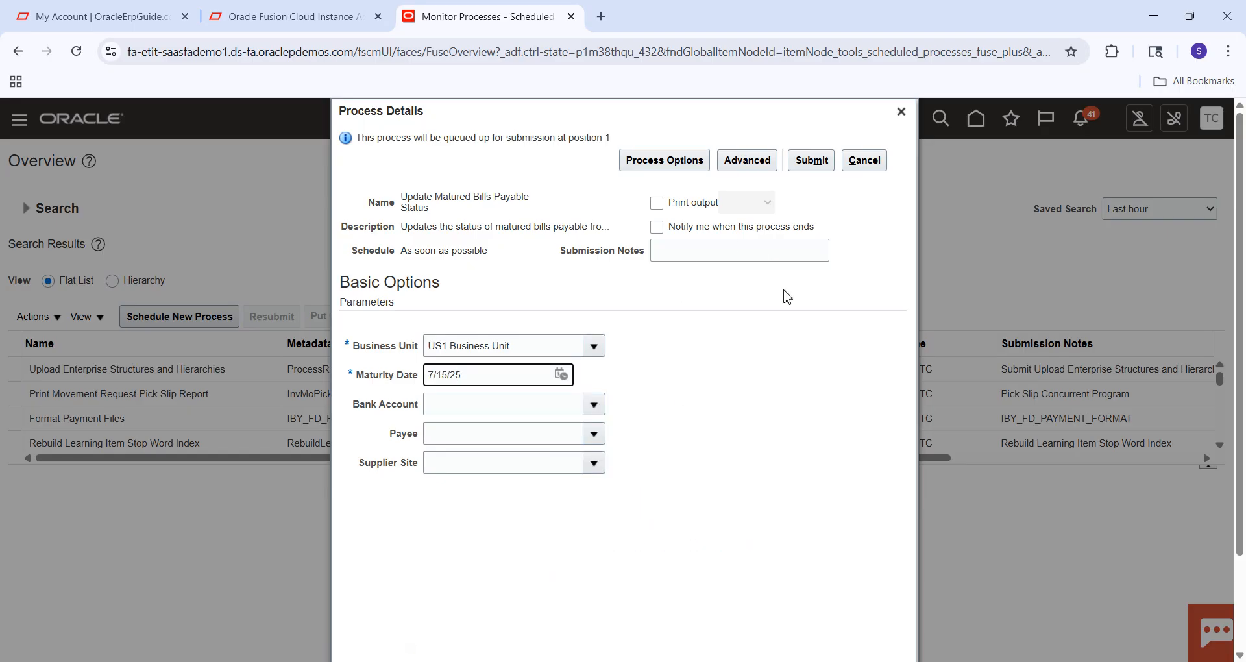
Submit the Update Matured Bills Payable Status process and refresh the process list.
click(805, 167)
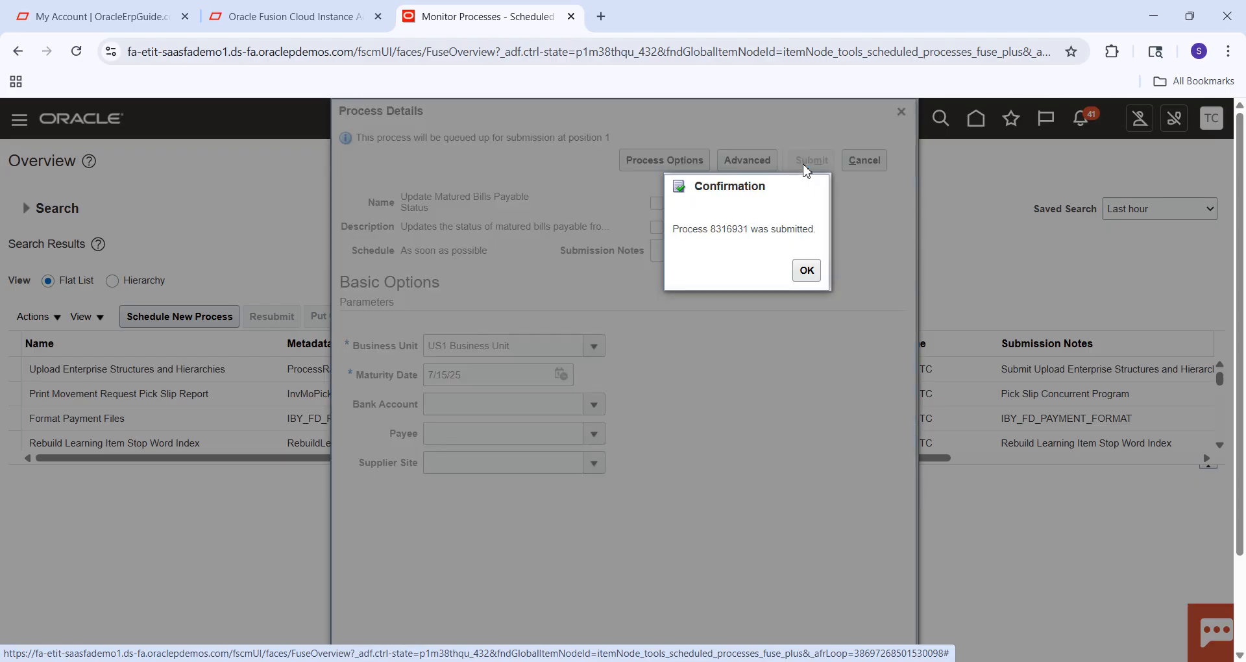
click(808, 272)
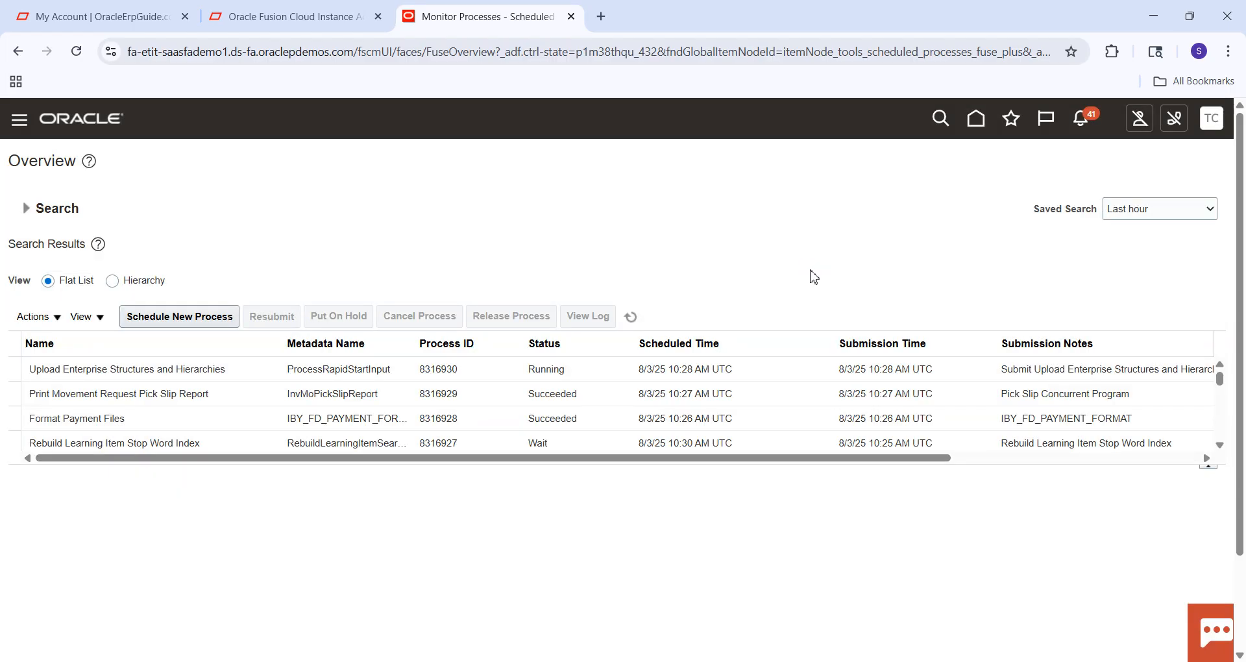
click(630, 318)
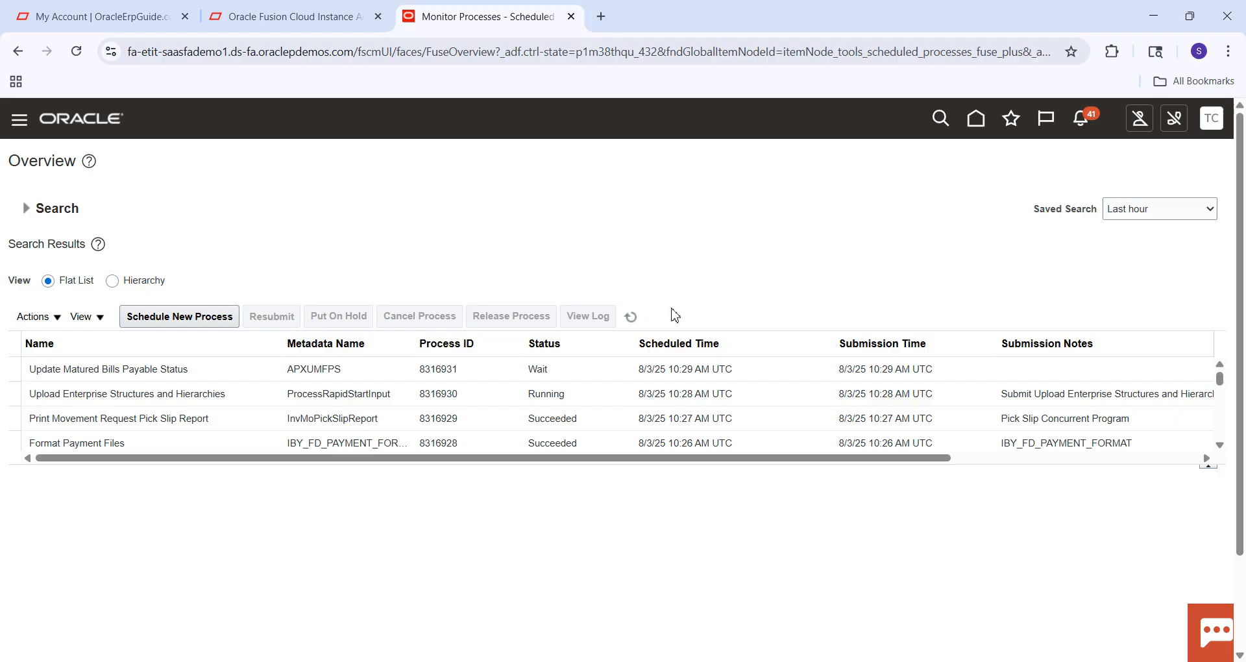
Refresh the process list, select the Update Matured Bills Payable Status process and open its log attachment.
click(627, 321)
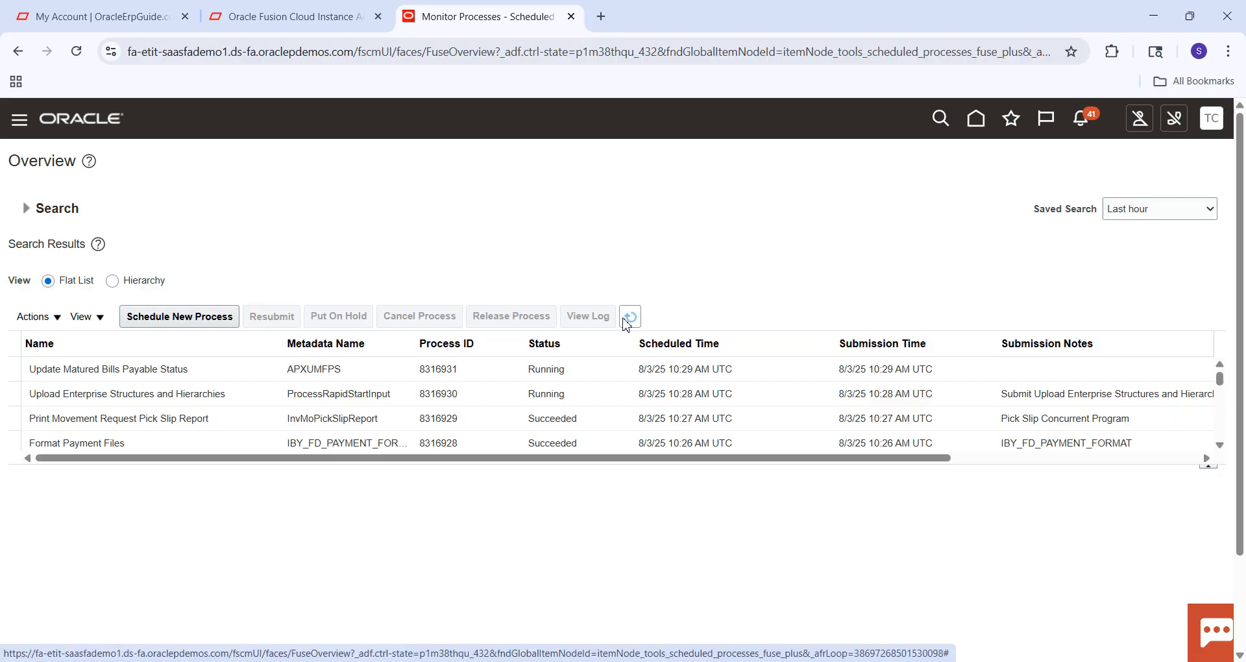
click(625, 319)
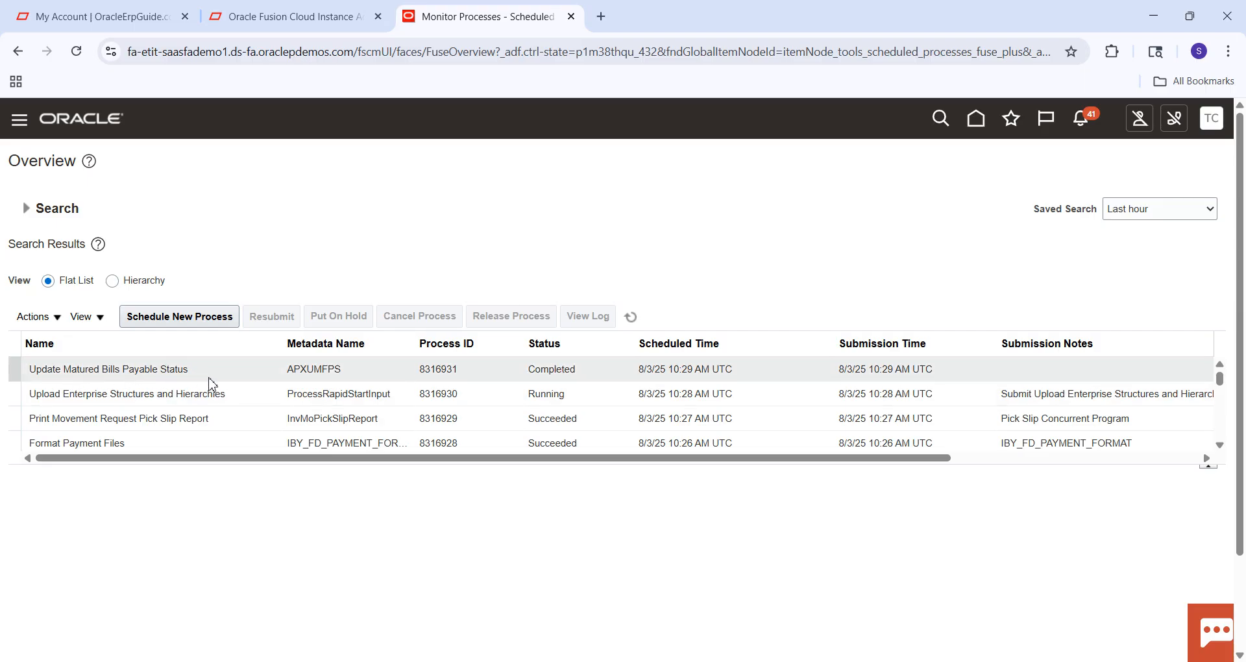
click(230, 369)
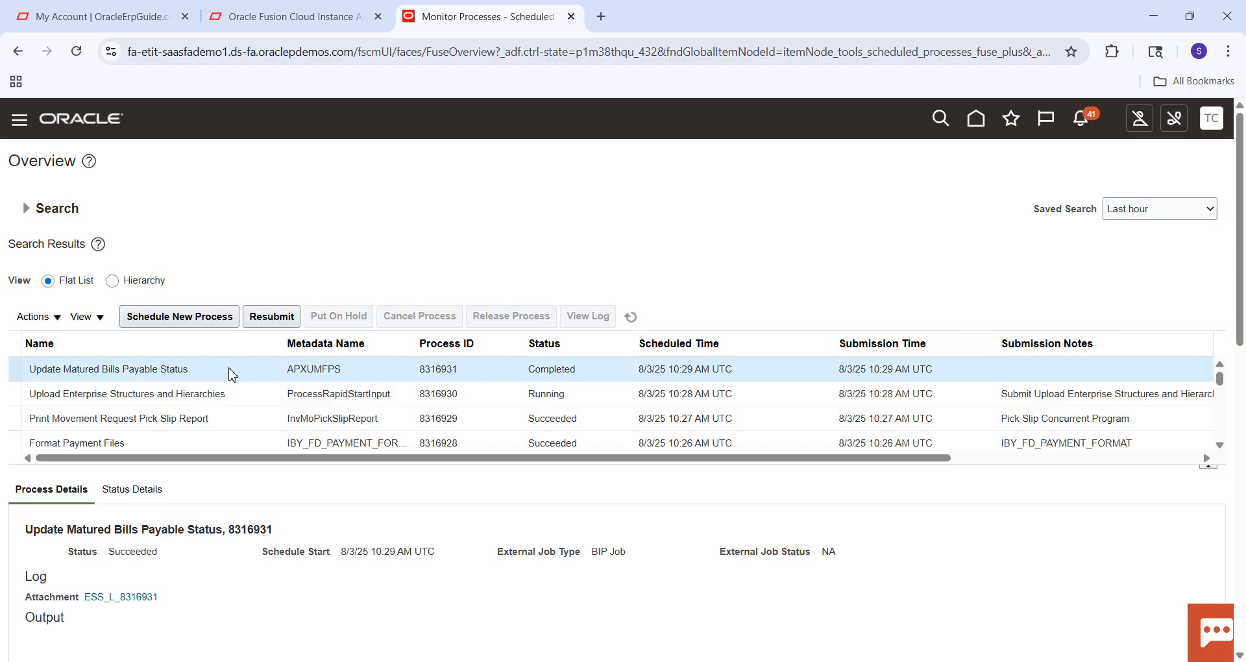
click(108, 596)
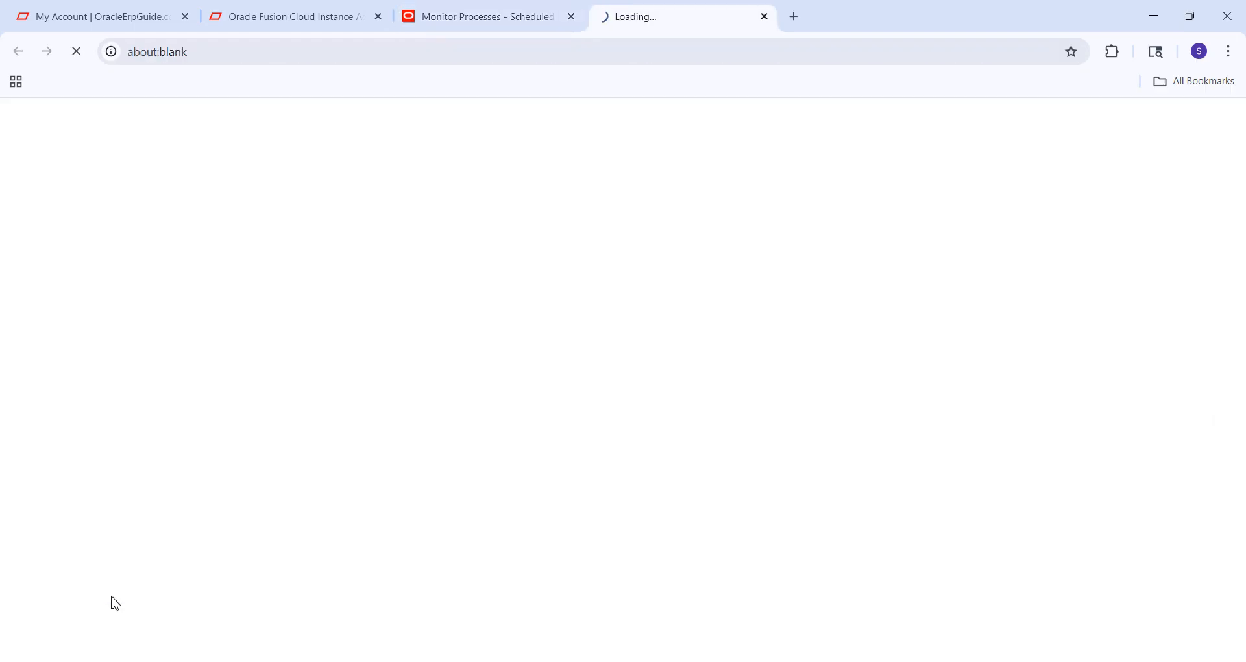
Open the default PDF output of the Update Matured Bills Payable Status process and review both report pages.
drag(1241, 263, 1241, 384)
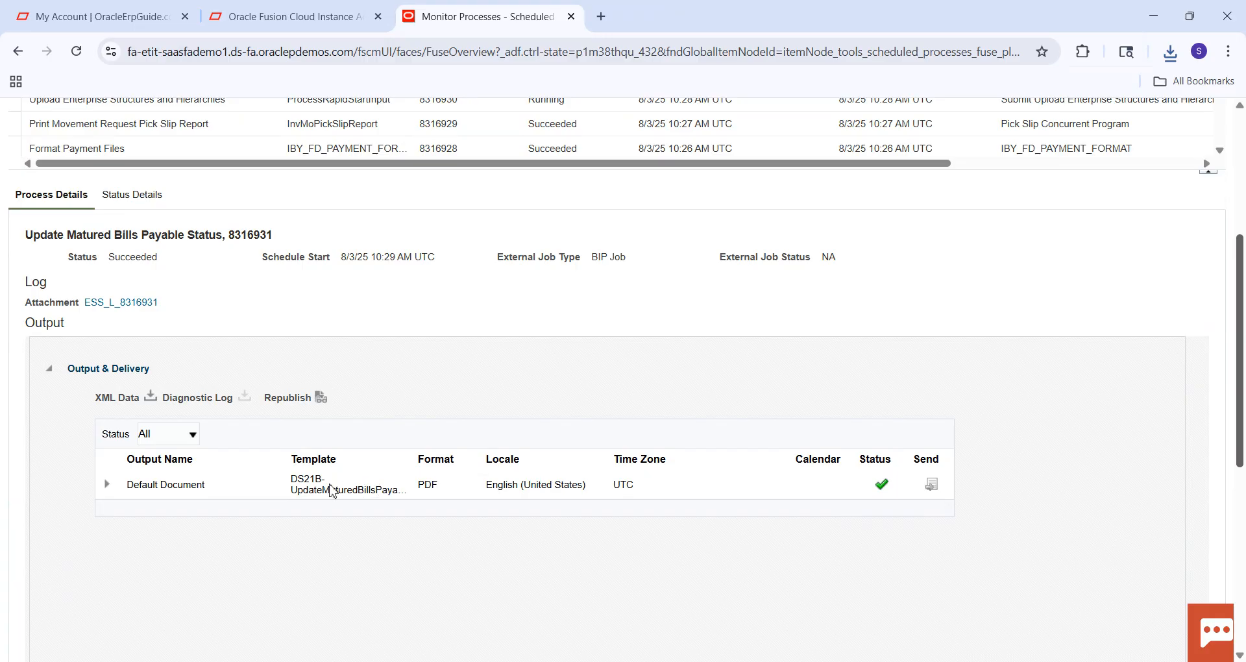
double_click(301, 480)
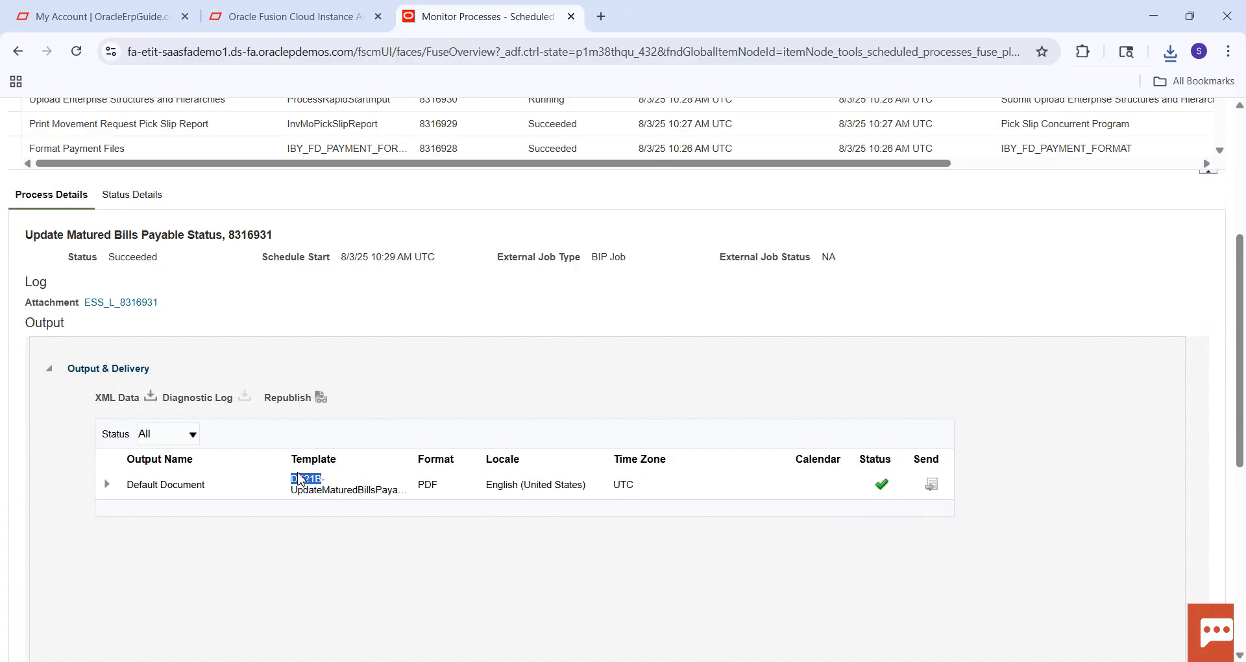
double_click(181, 485)
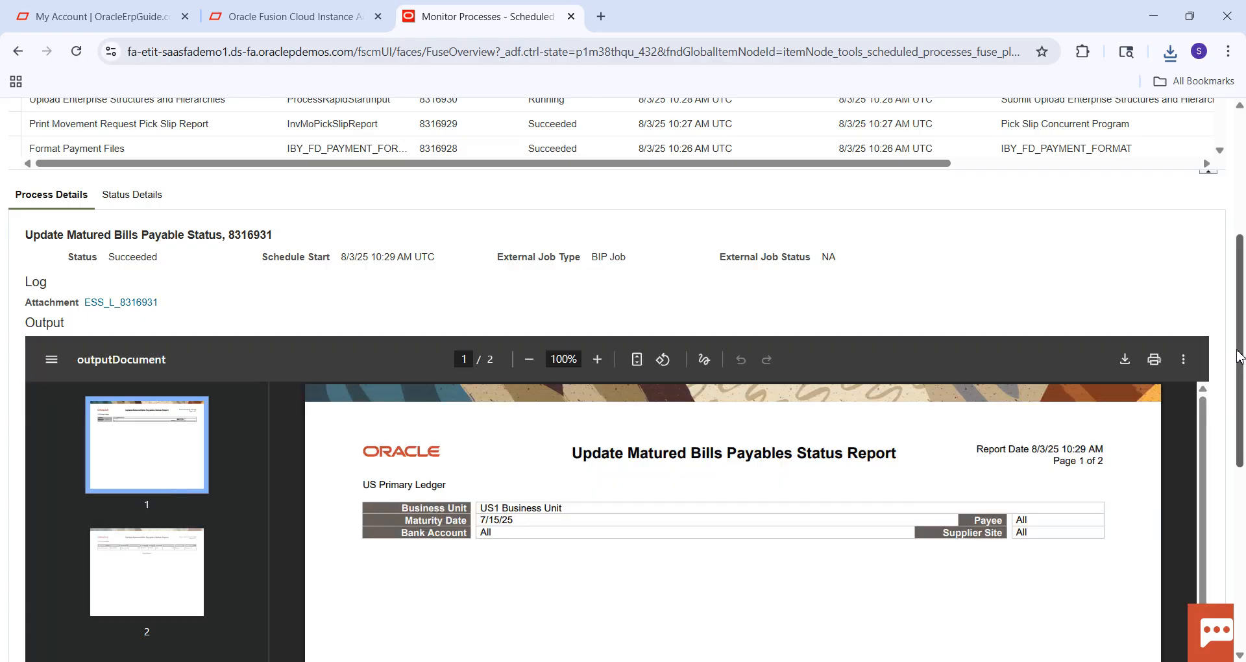
scroll(1213, 274, down, 5)
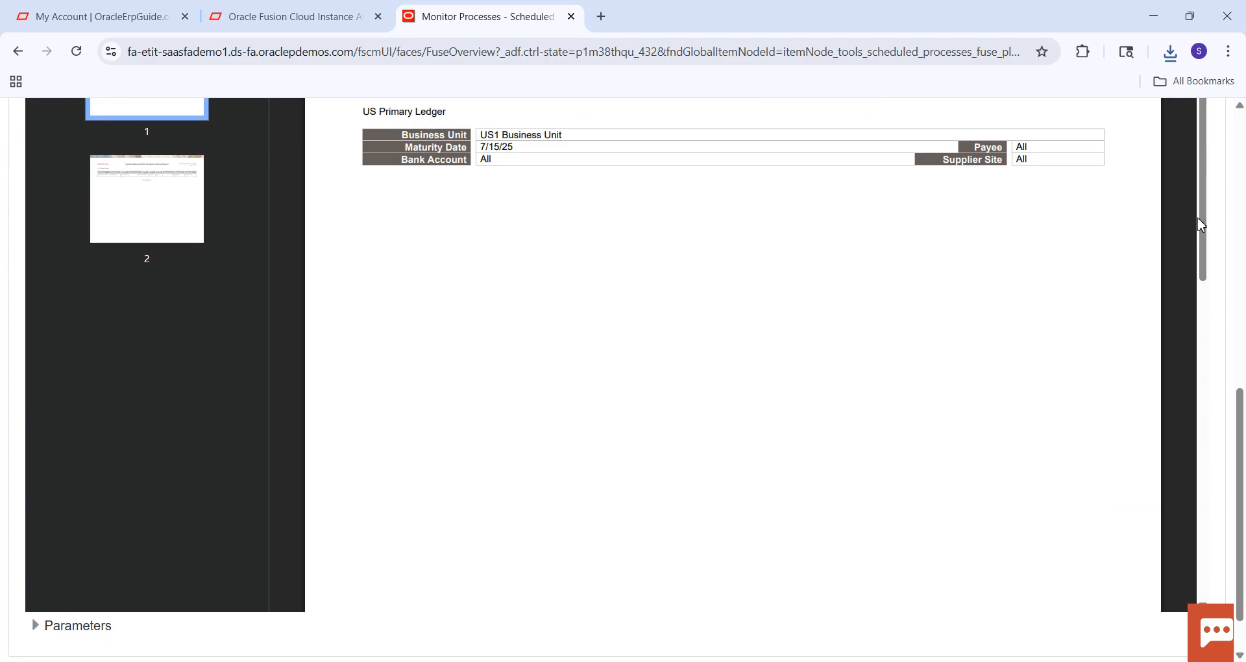
scroll(1210, 267, down, 6)
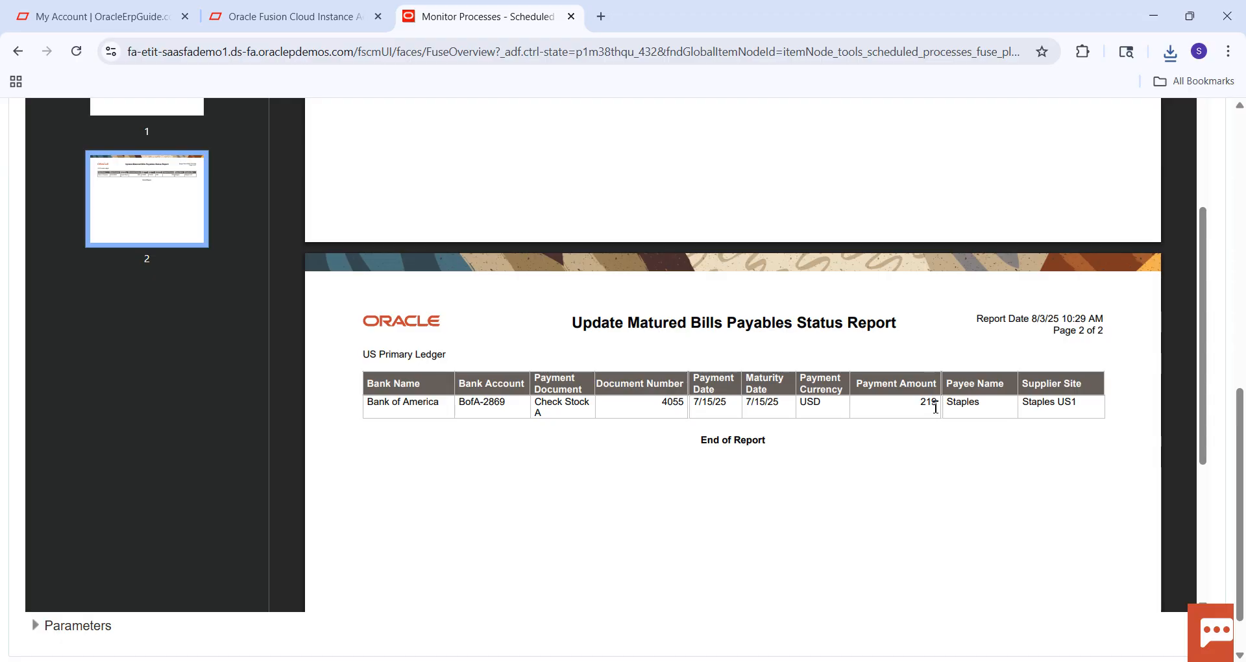
drag(1206, 409, 1197, 195)
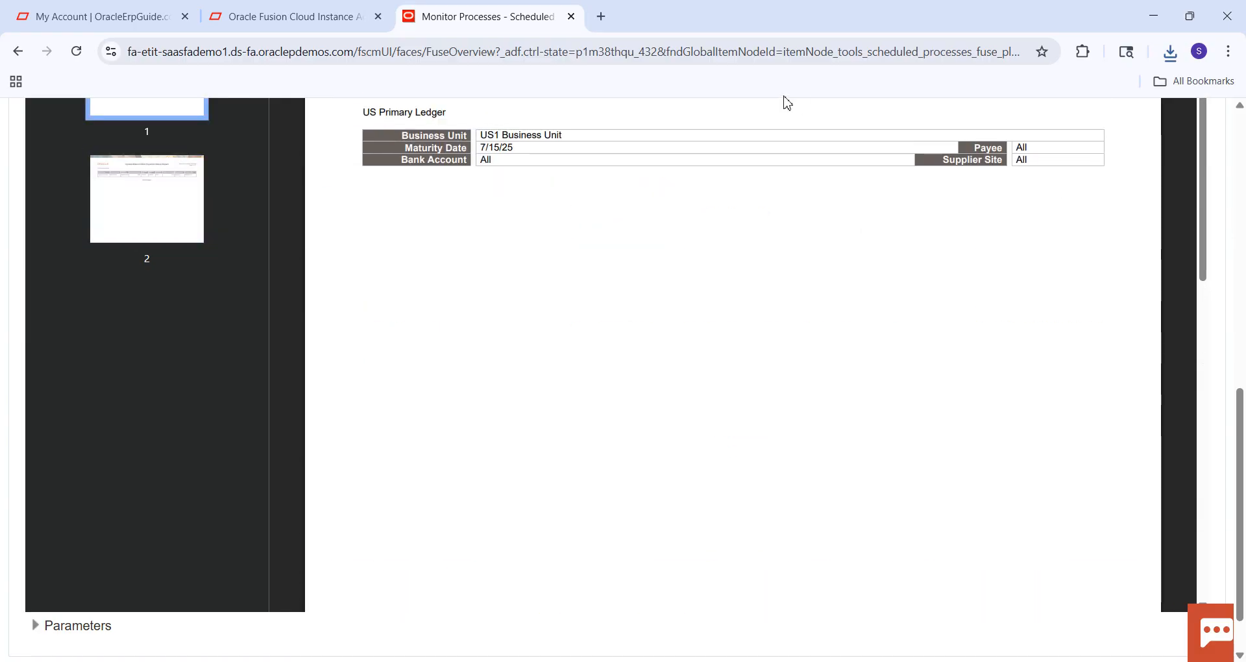
Return to the home page, open the Payables Payments app and go to the Manage Payments task.
click(1241, 162)
click(985, 125)
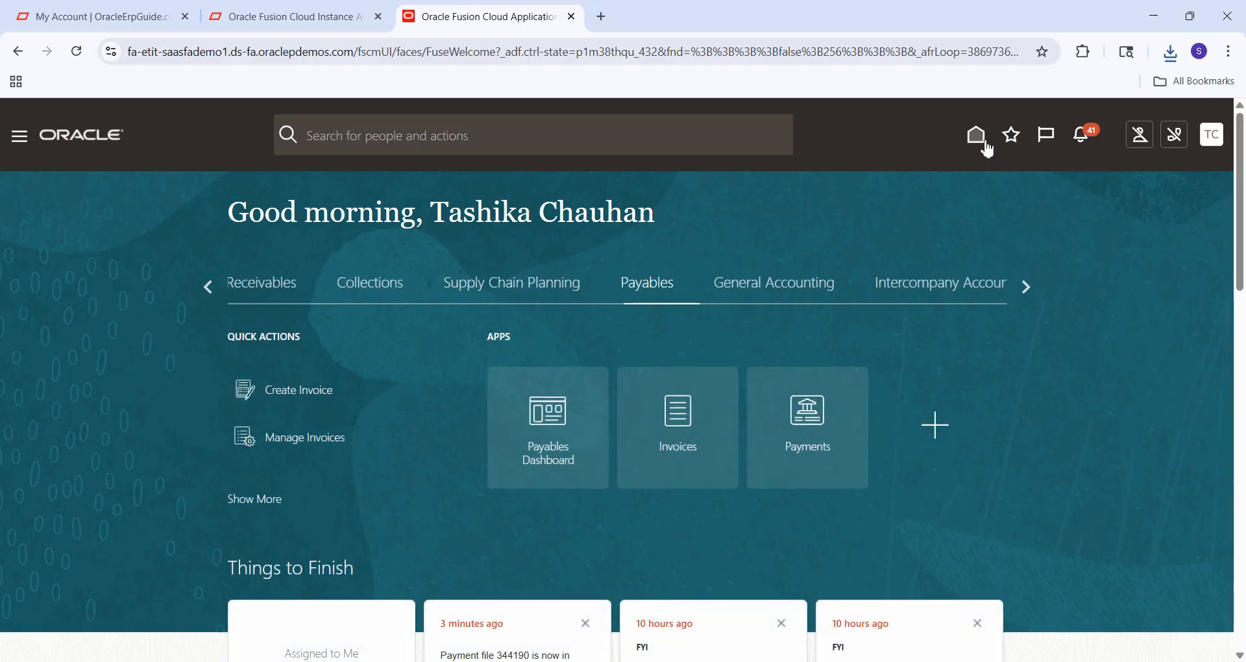
click(812, 414)
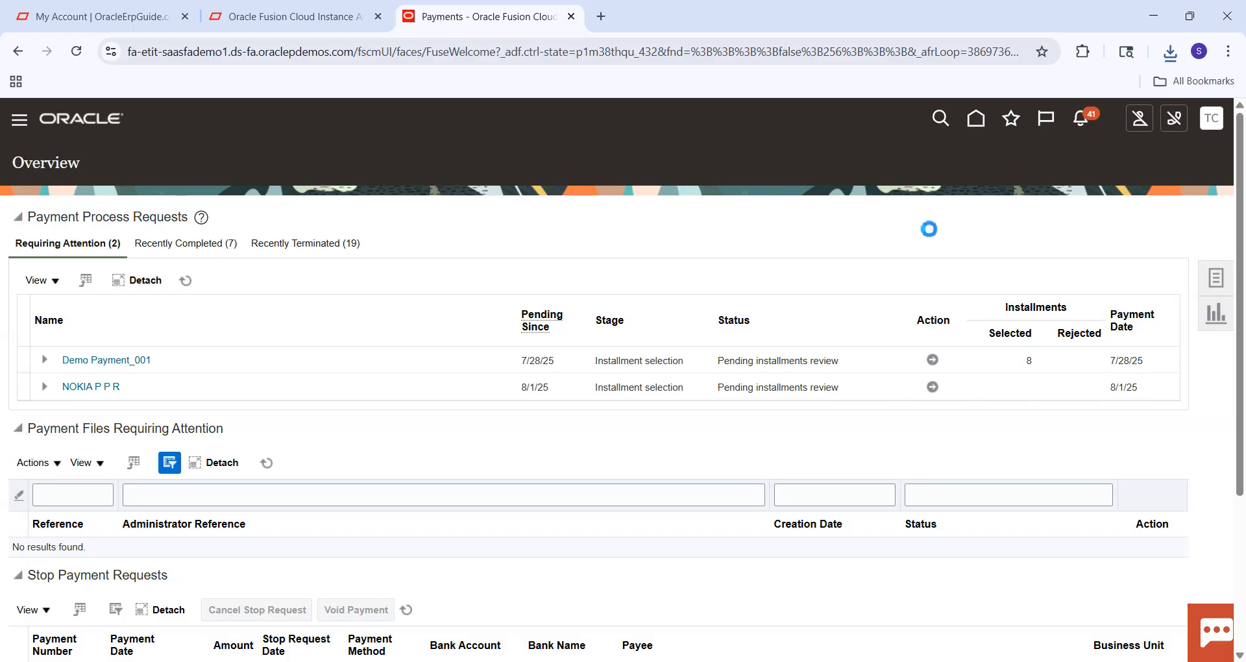
click(1218, 279)
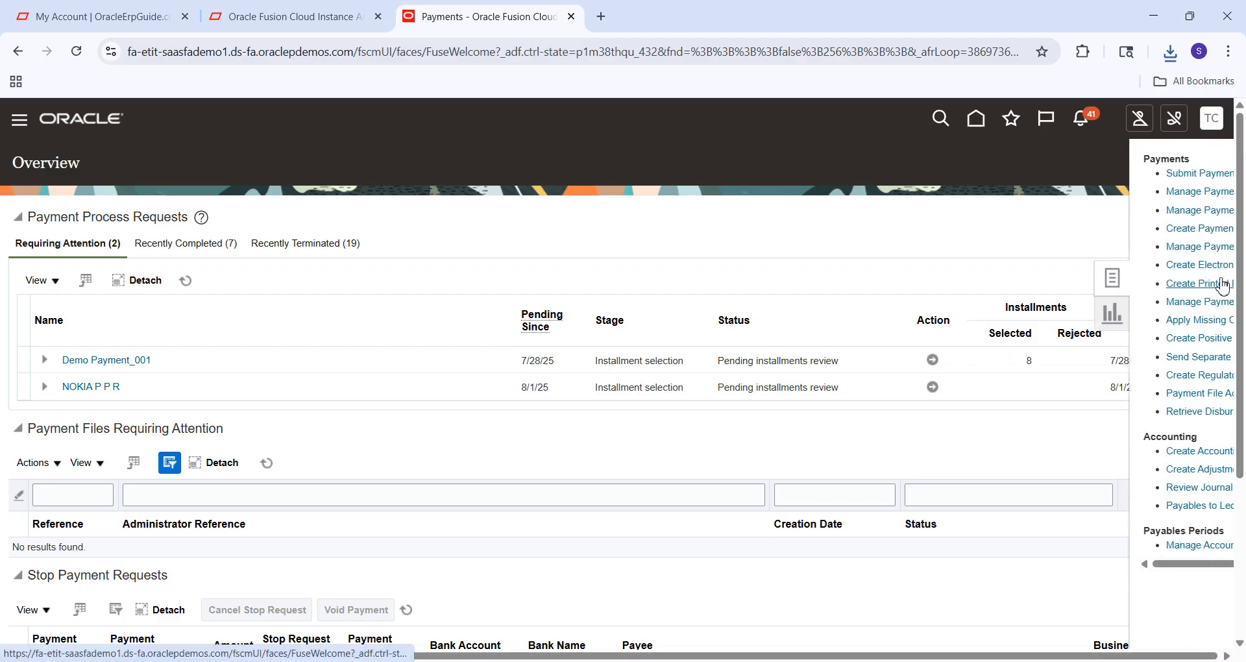
click(1090, 250)
Search for payment number 4055, review the payment's status and maturity date, and return to the payments list.
click(357, 327)
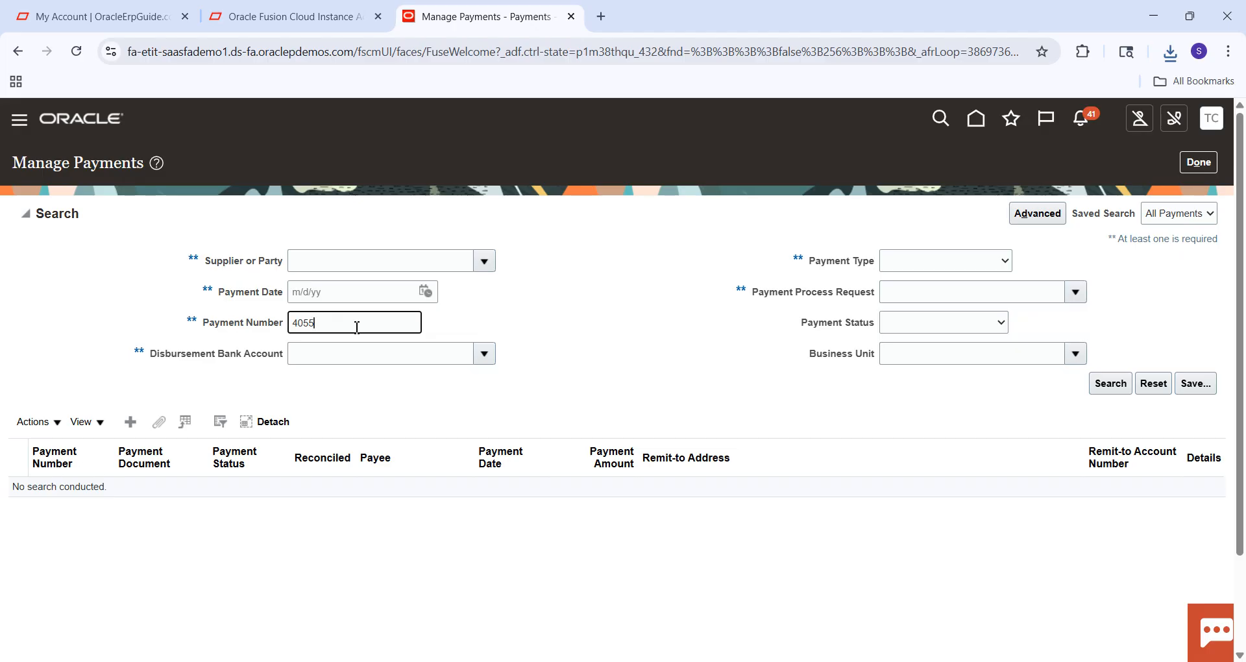
key(Return)
click(49, 323)
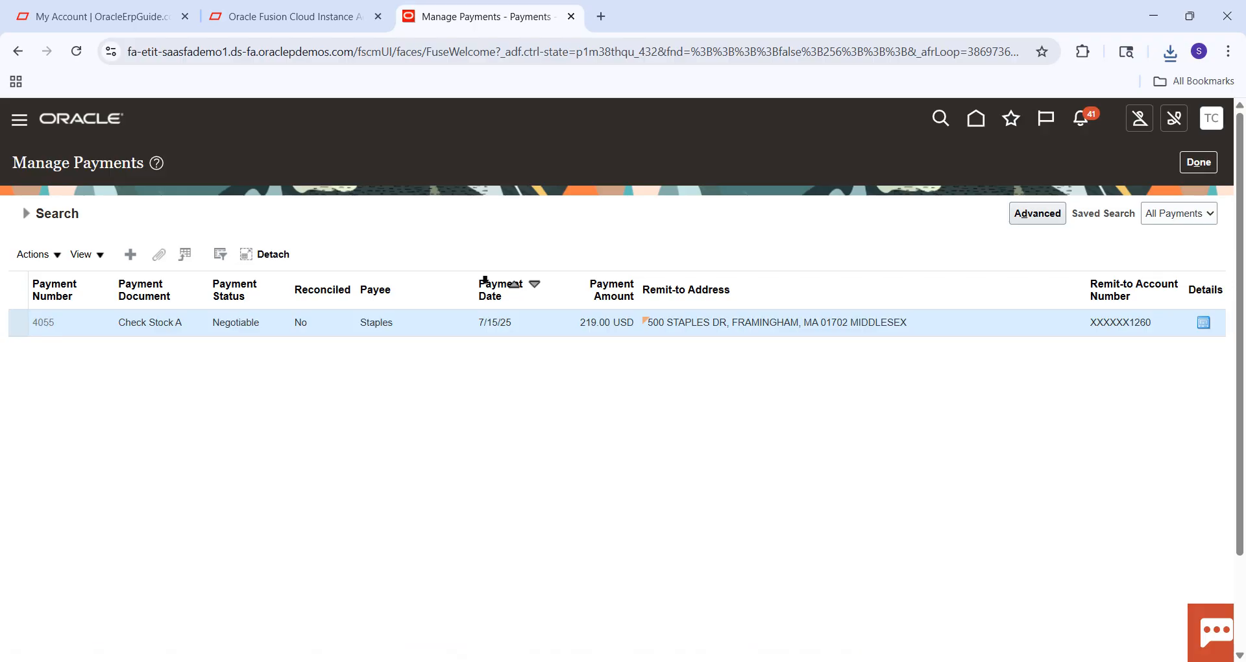
click(363, 327)
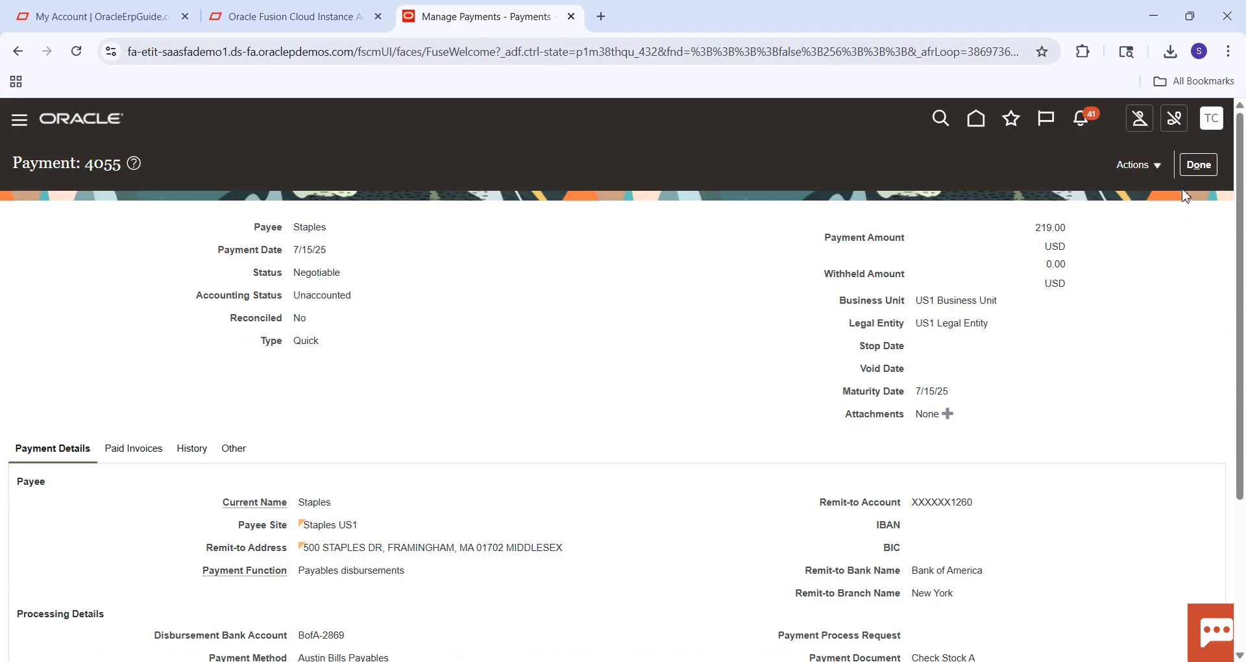
click(1197, 164)
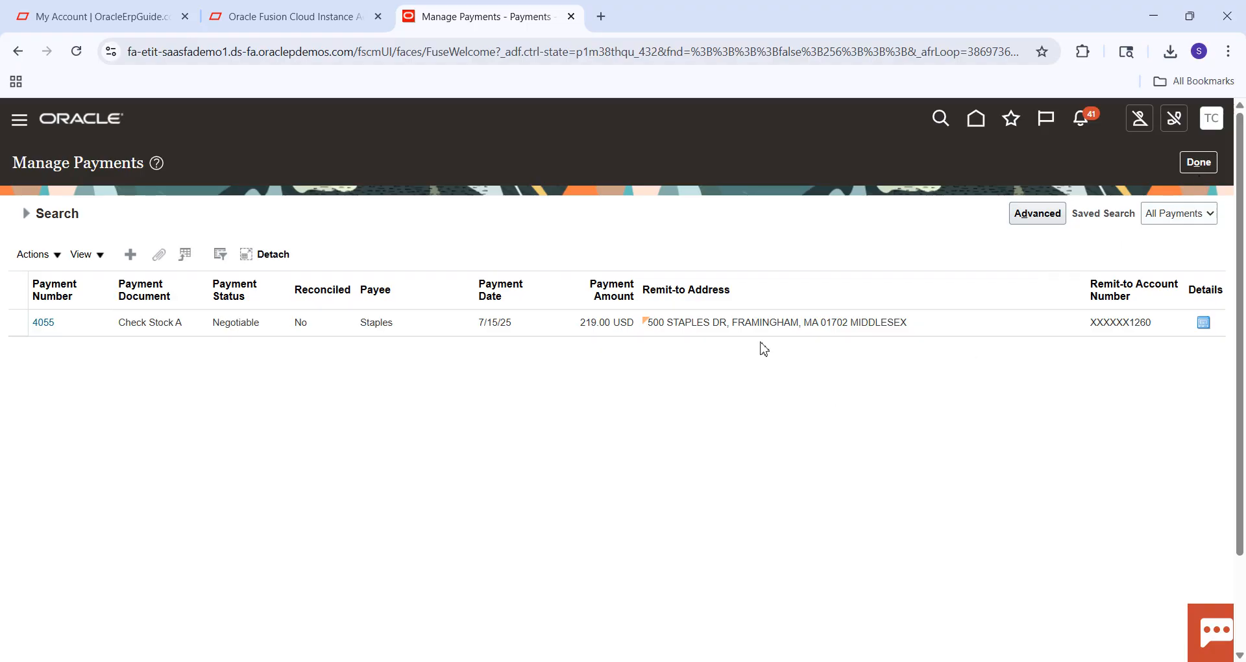
Reopen payment 4055 and post its accounting to the ledger.
click(56, 322)
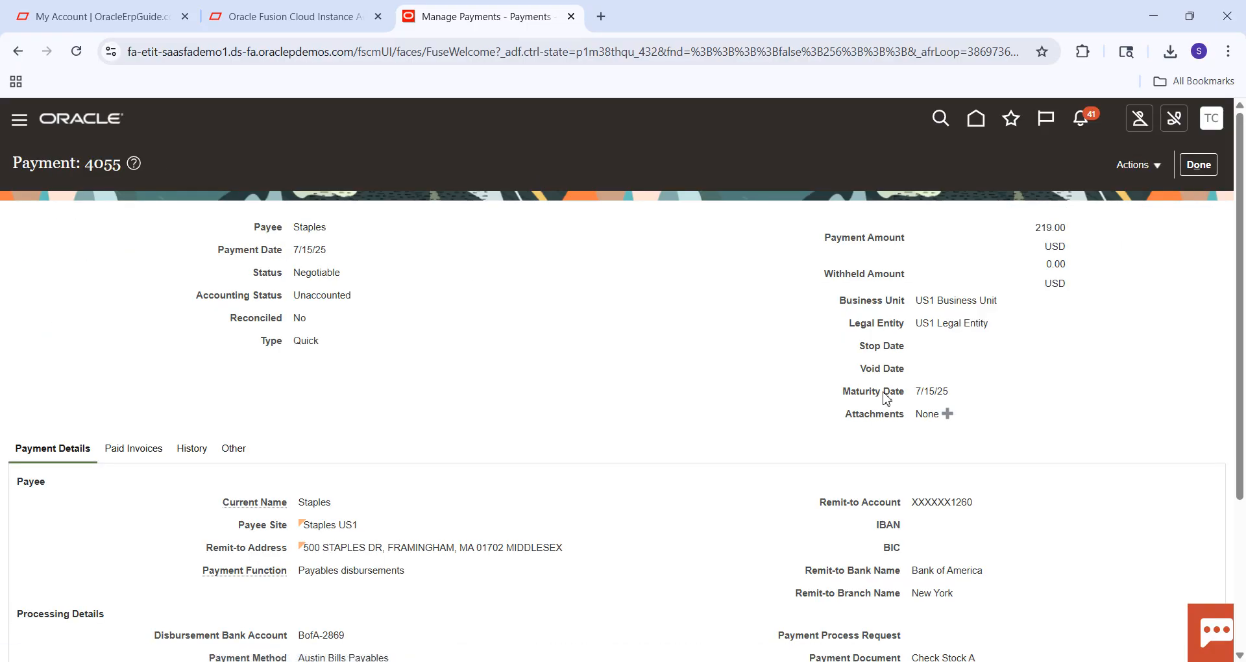
click(1158, 166)
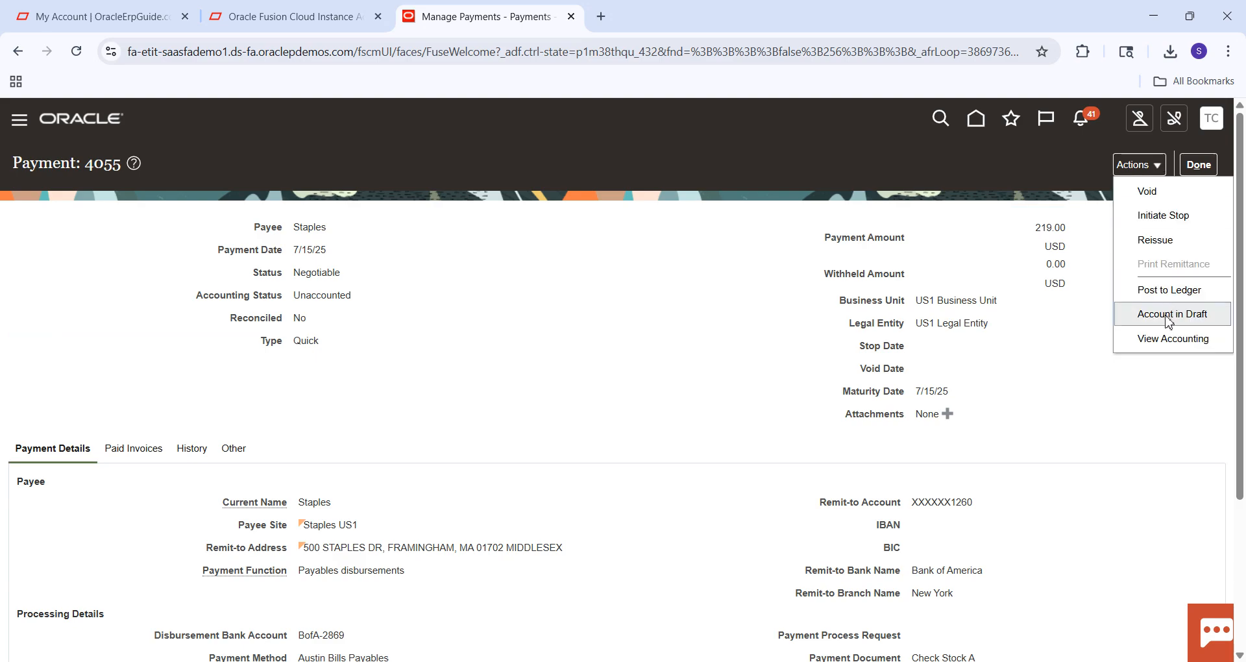
click(1170, 290)
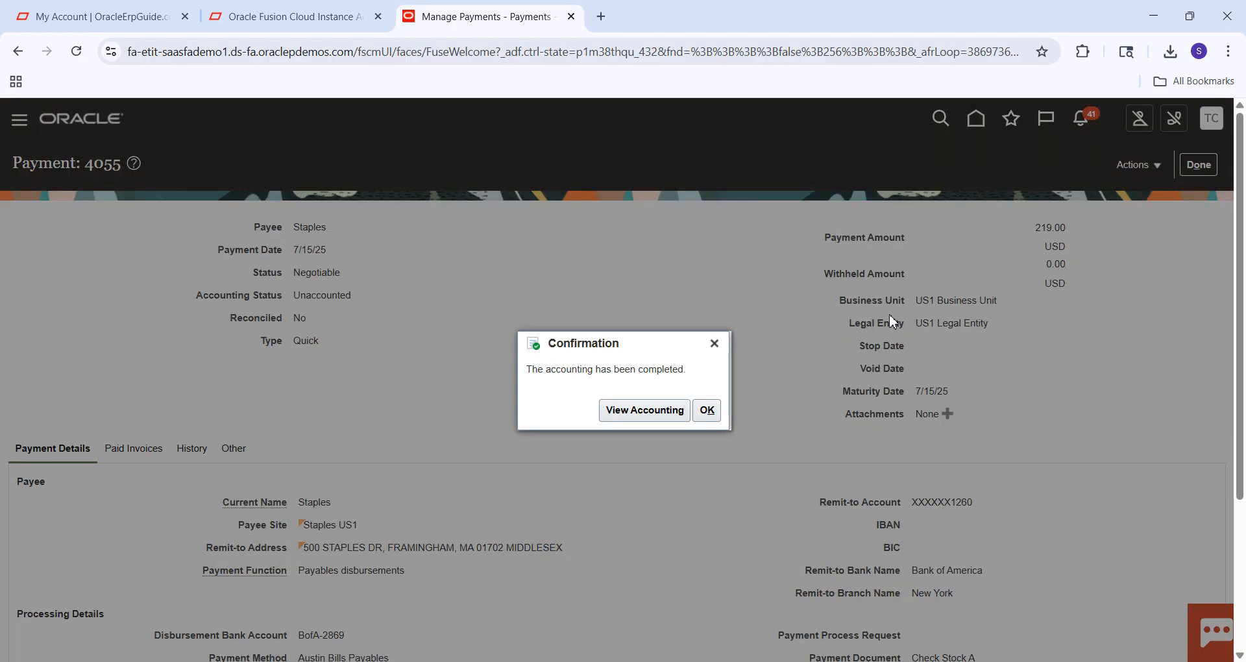
View the accounting lines of payment 4055 sorted ascending by event, and close the payment.
click(646, 413)
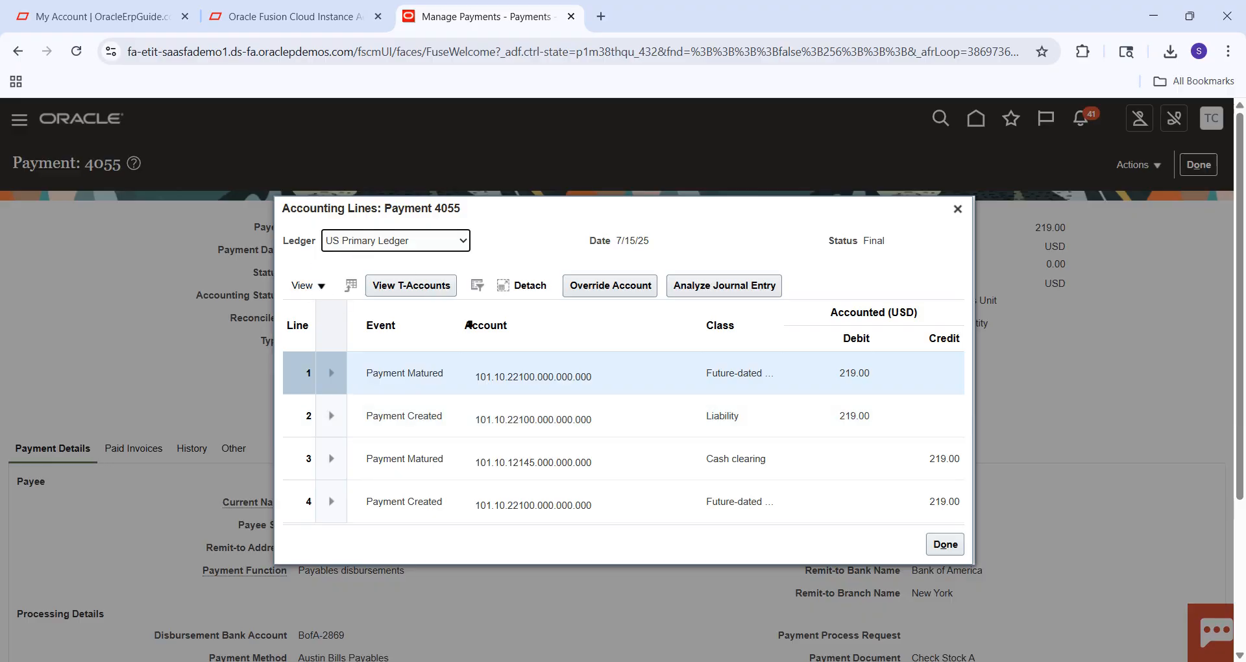
click(426, 327)
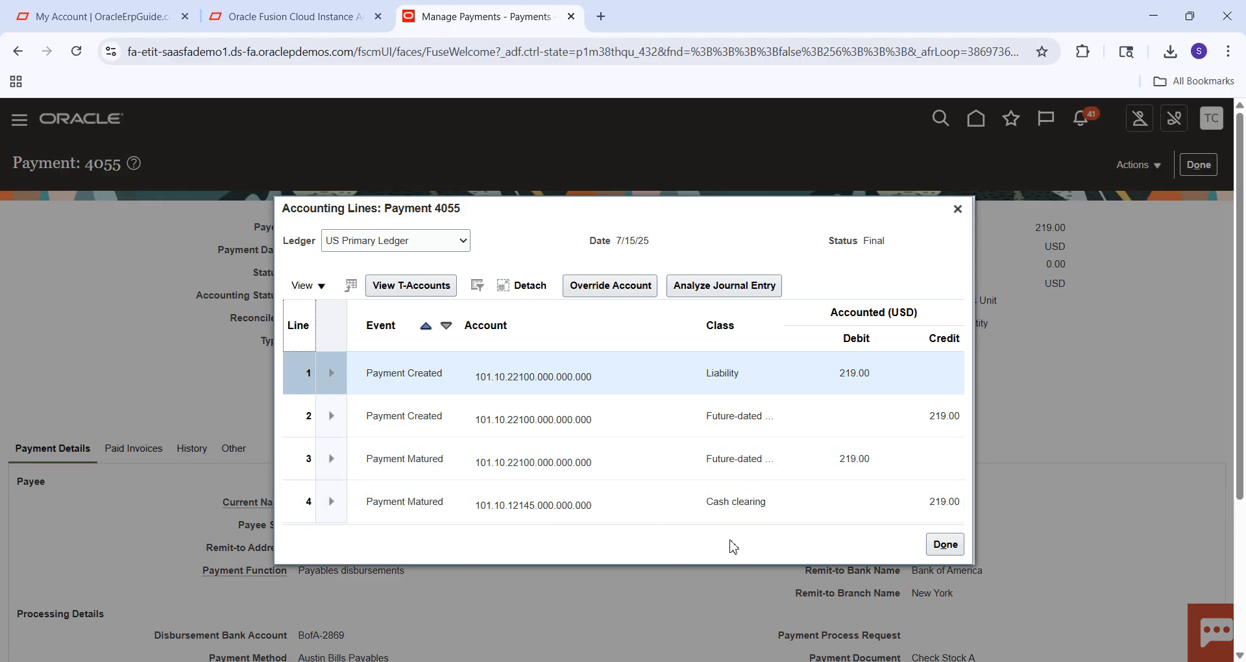
click(947, 555)
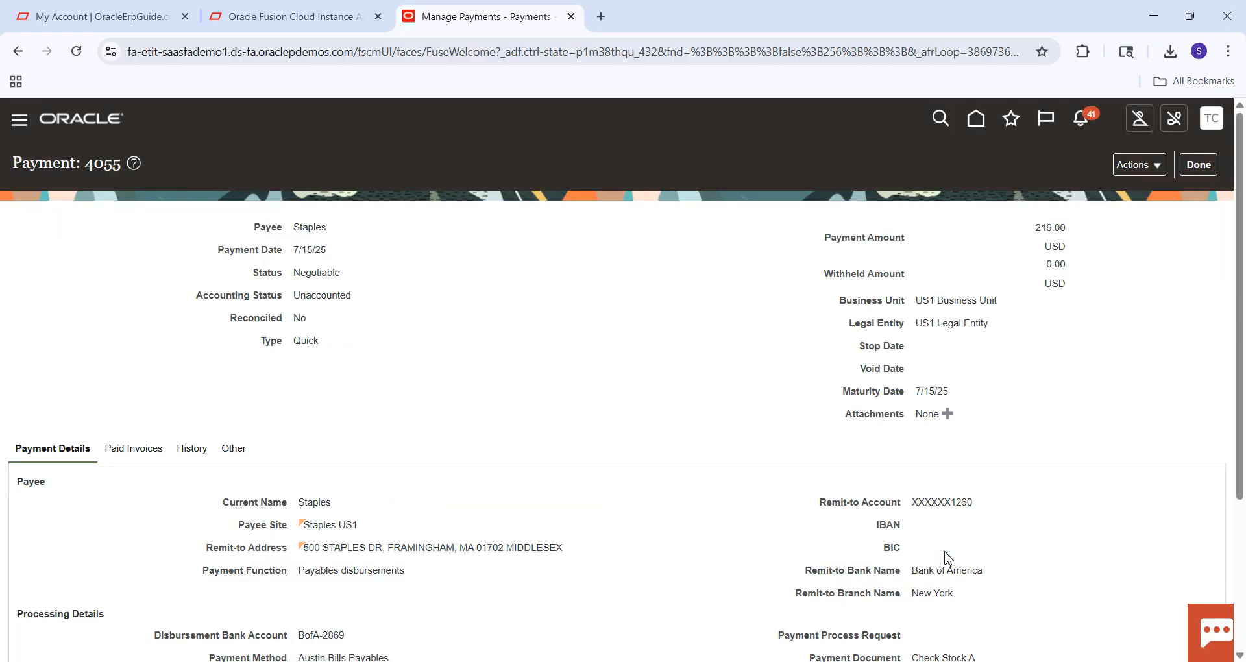
click(1196, 167)
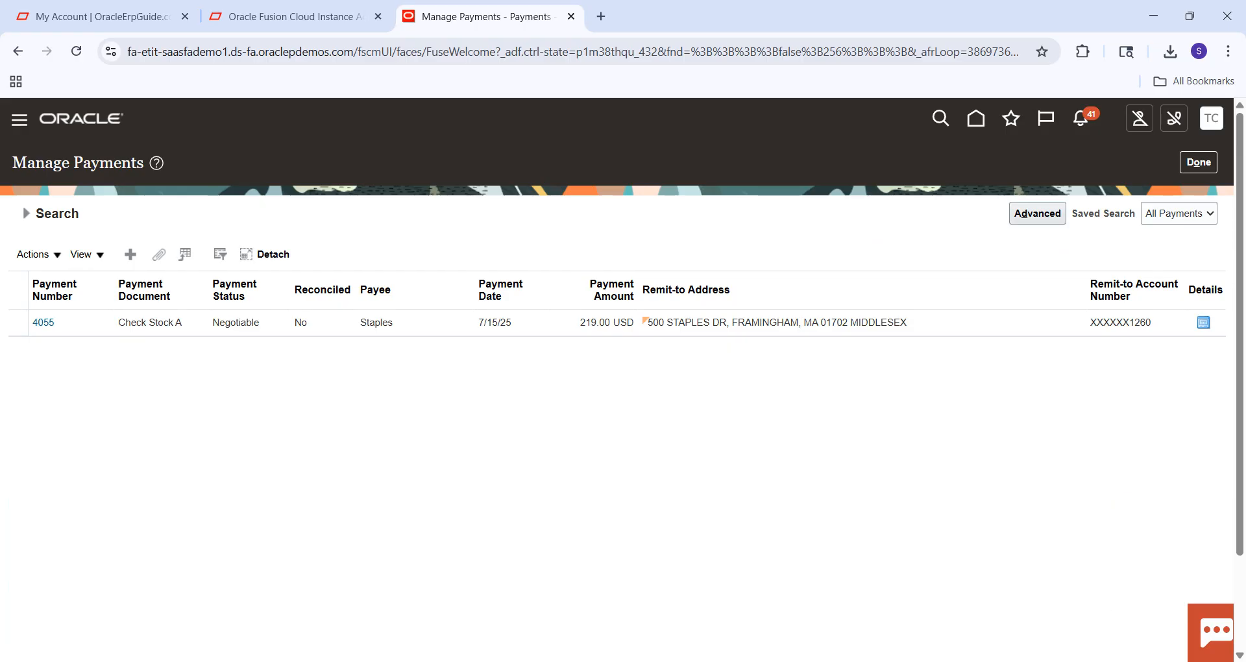
click(966, 661)
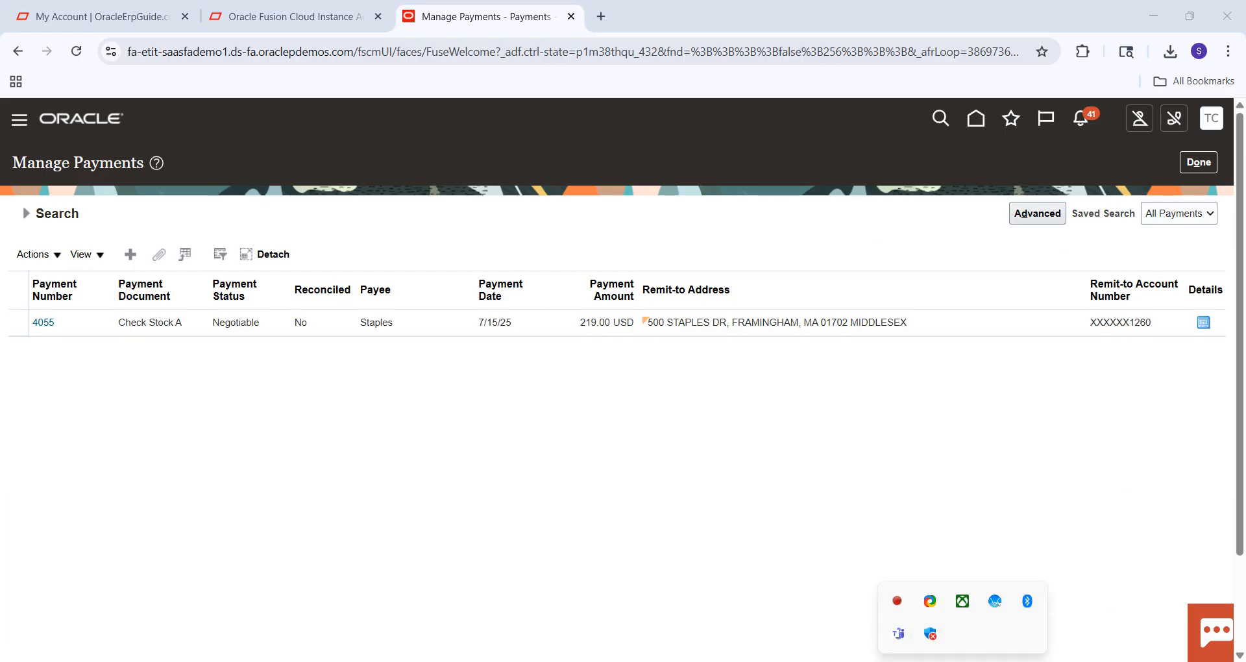